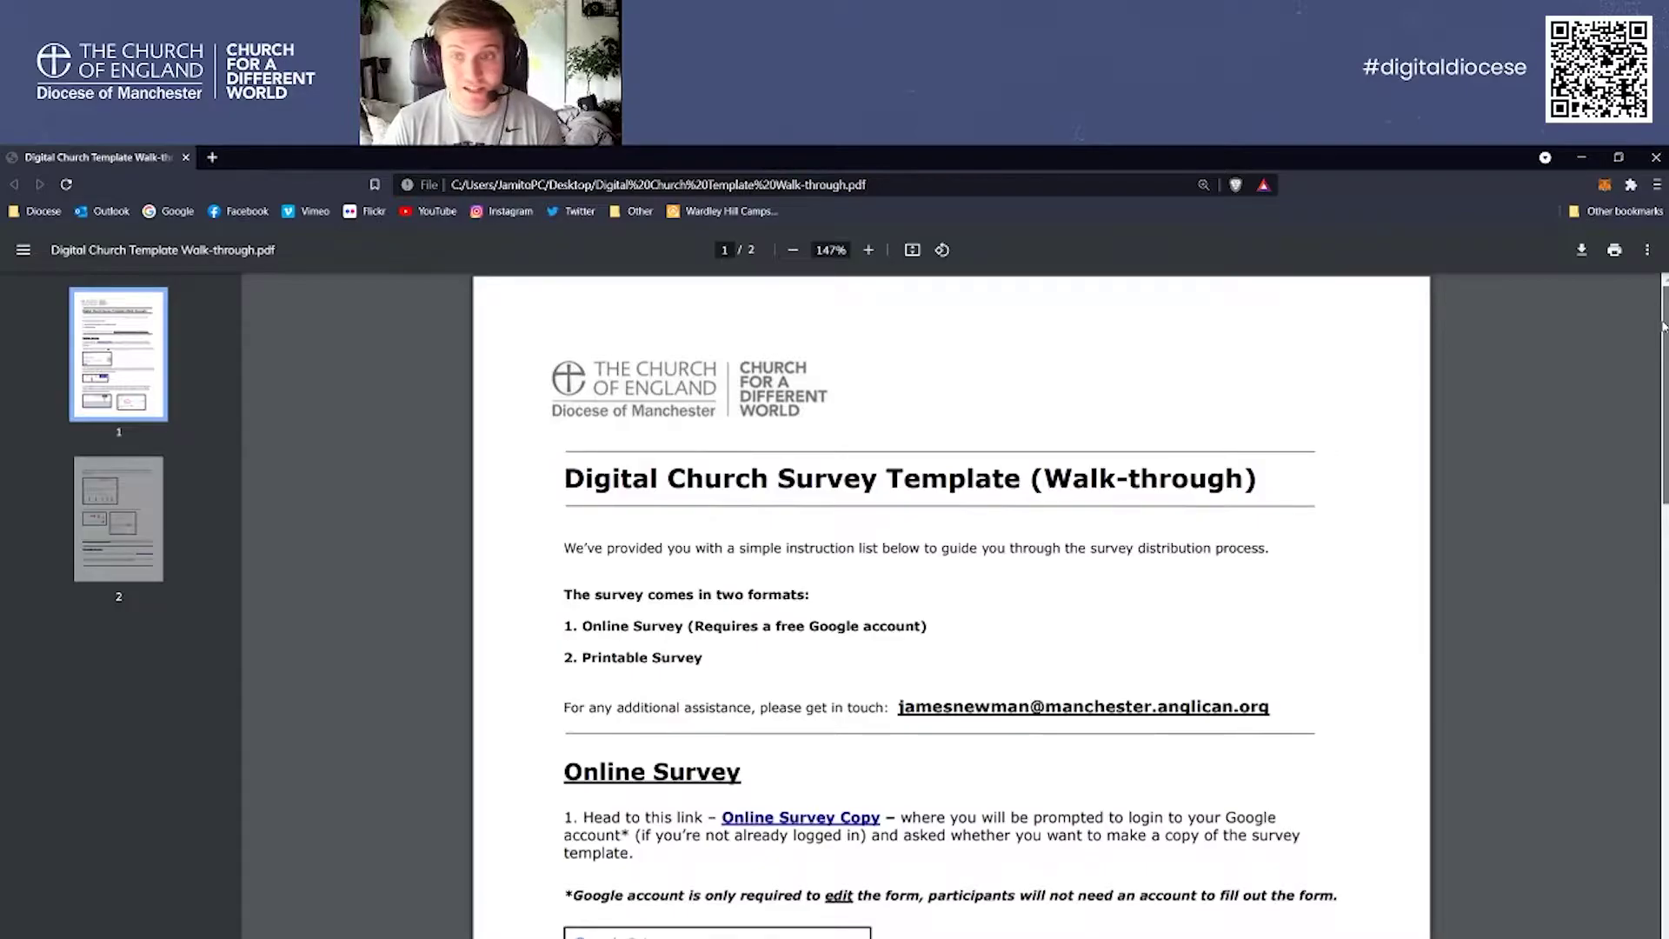
{"action": "left_click_drag", "start_coordinate": [718, 663], "coordinate": [824, 623]}
{"action": "left_click", "coordinate": [697, 644]}
{"action": "left_click", "coordinate": [582, 624]}
{"action": "left_click", "coordinate": [670, 635]}
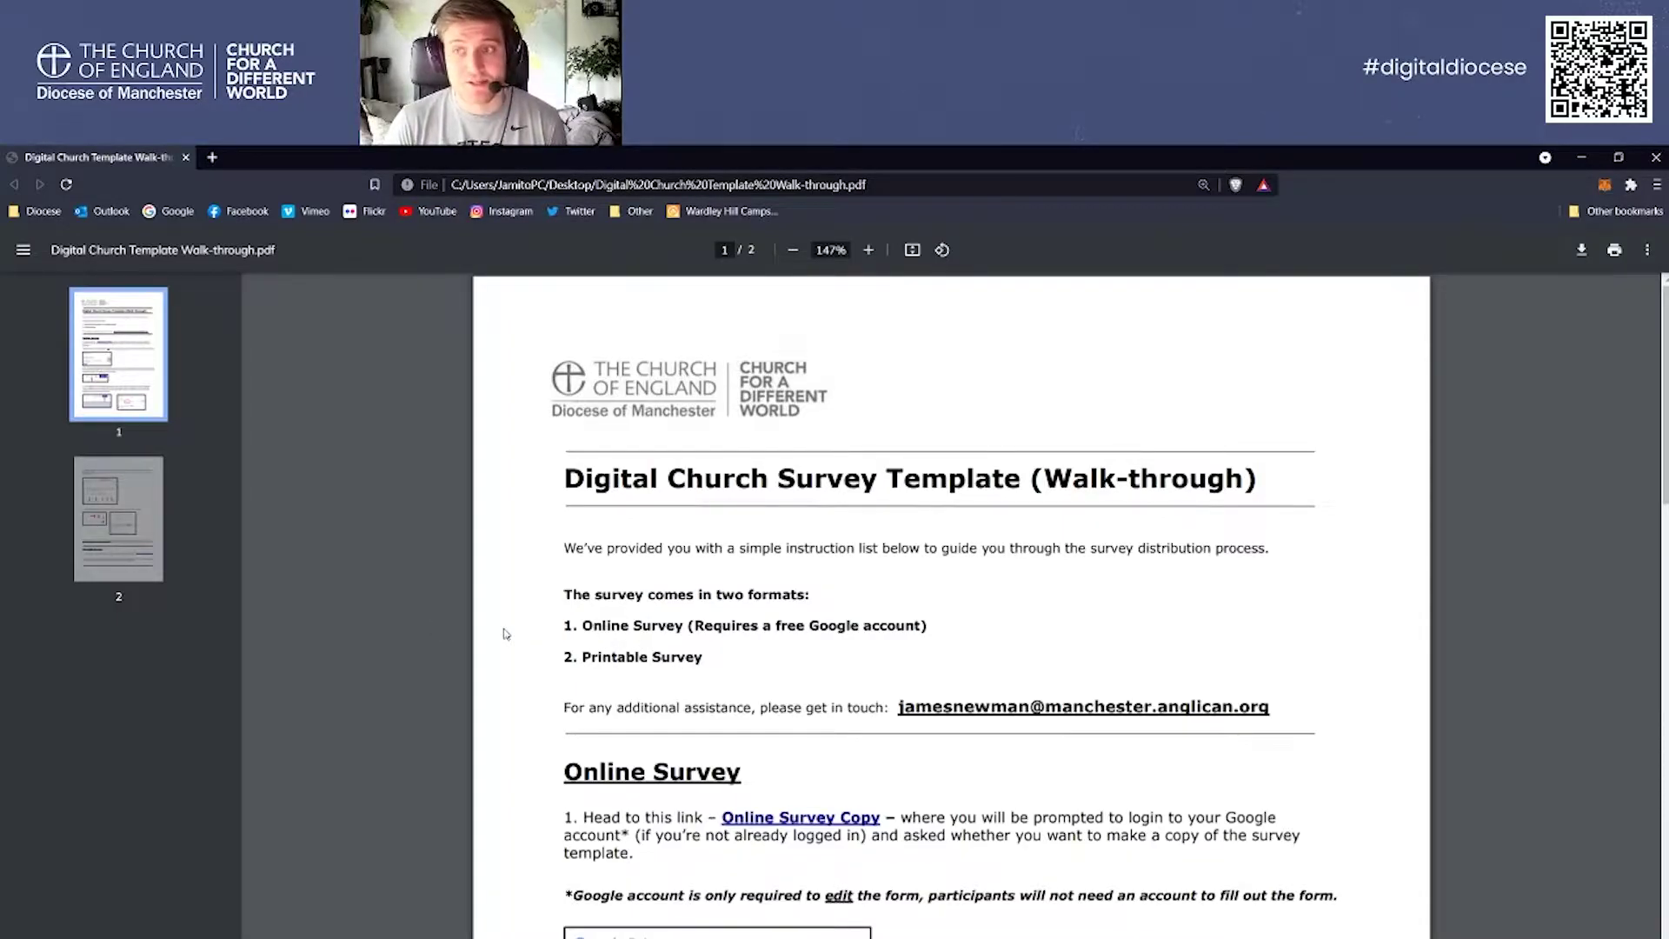
{"action": "scroll", "coordinate": [506, 634], "scroll_direction": "down", "scroll_amount": 3}
{"action": "scroll", "coordinate": [506, 634], "scroll_direction": "up", "scroll_amount": 3}
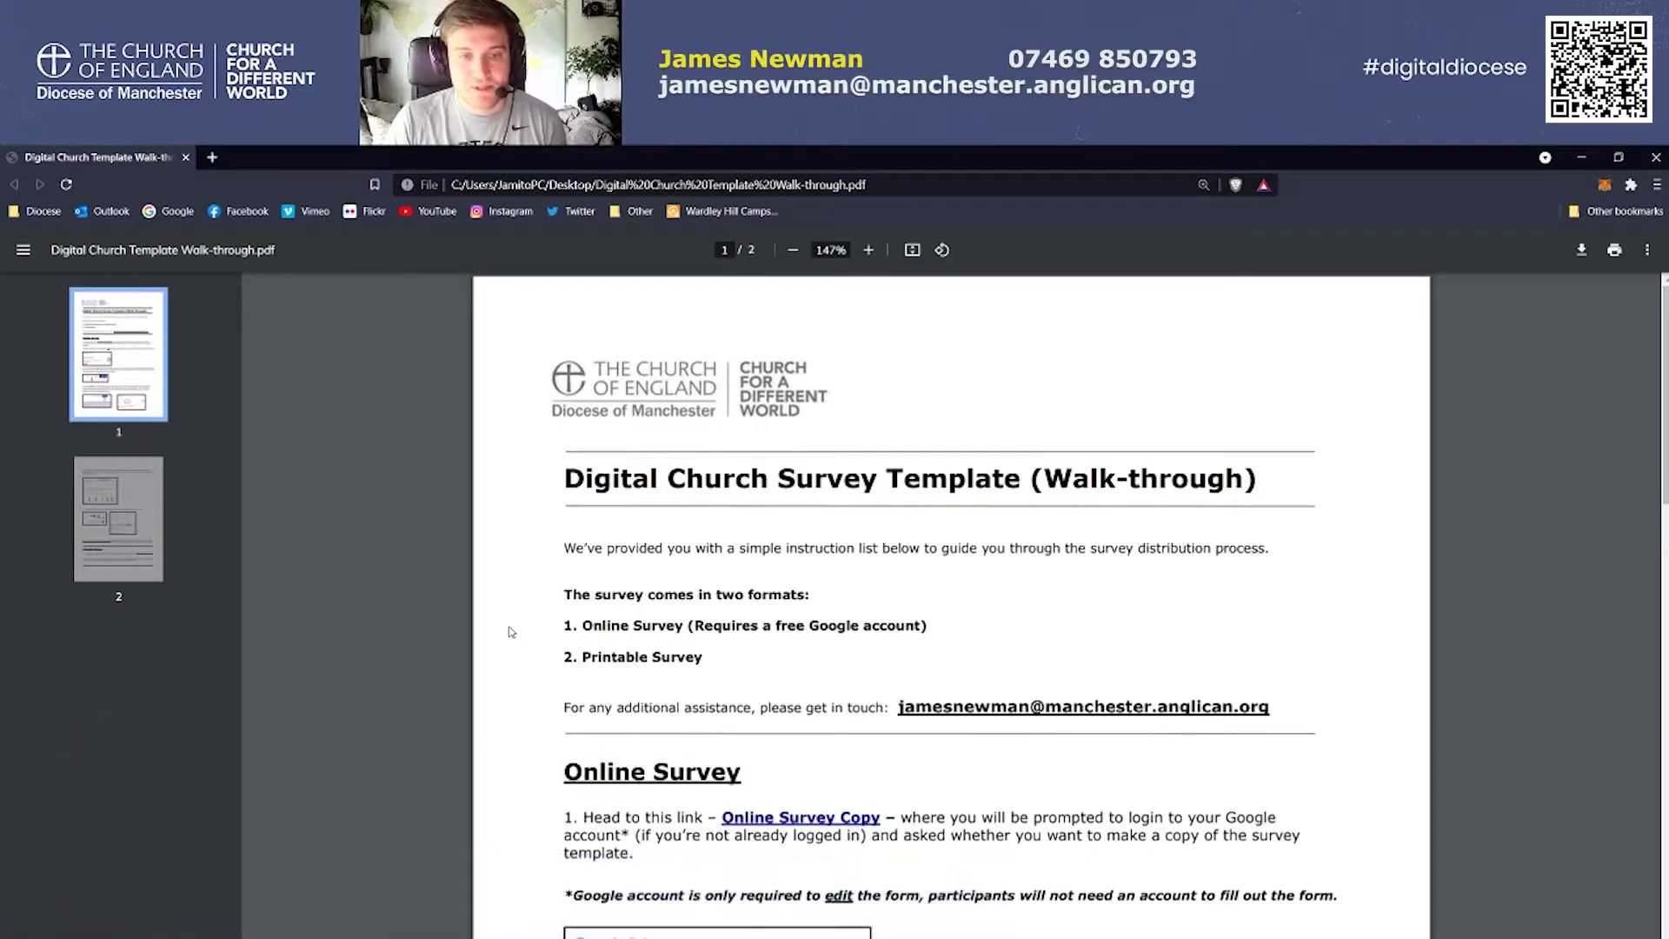
{"action": "left_click_drag", "start_coordinate": [582, 626], "coordinate": [721, 626]}
{"action": "left_click", "coordinate": [721, 626]}
Follow the walk-through's Online Survey Copy link and make a copy of the Digital Church Survey template
{"action": "scroll", "coordinate": [512, 617], "scroll_direction": "down", "scroll_amount": 3}
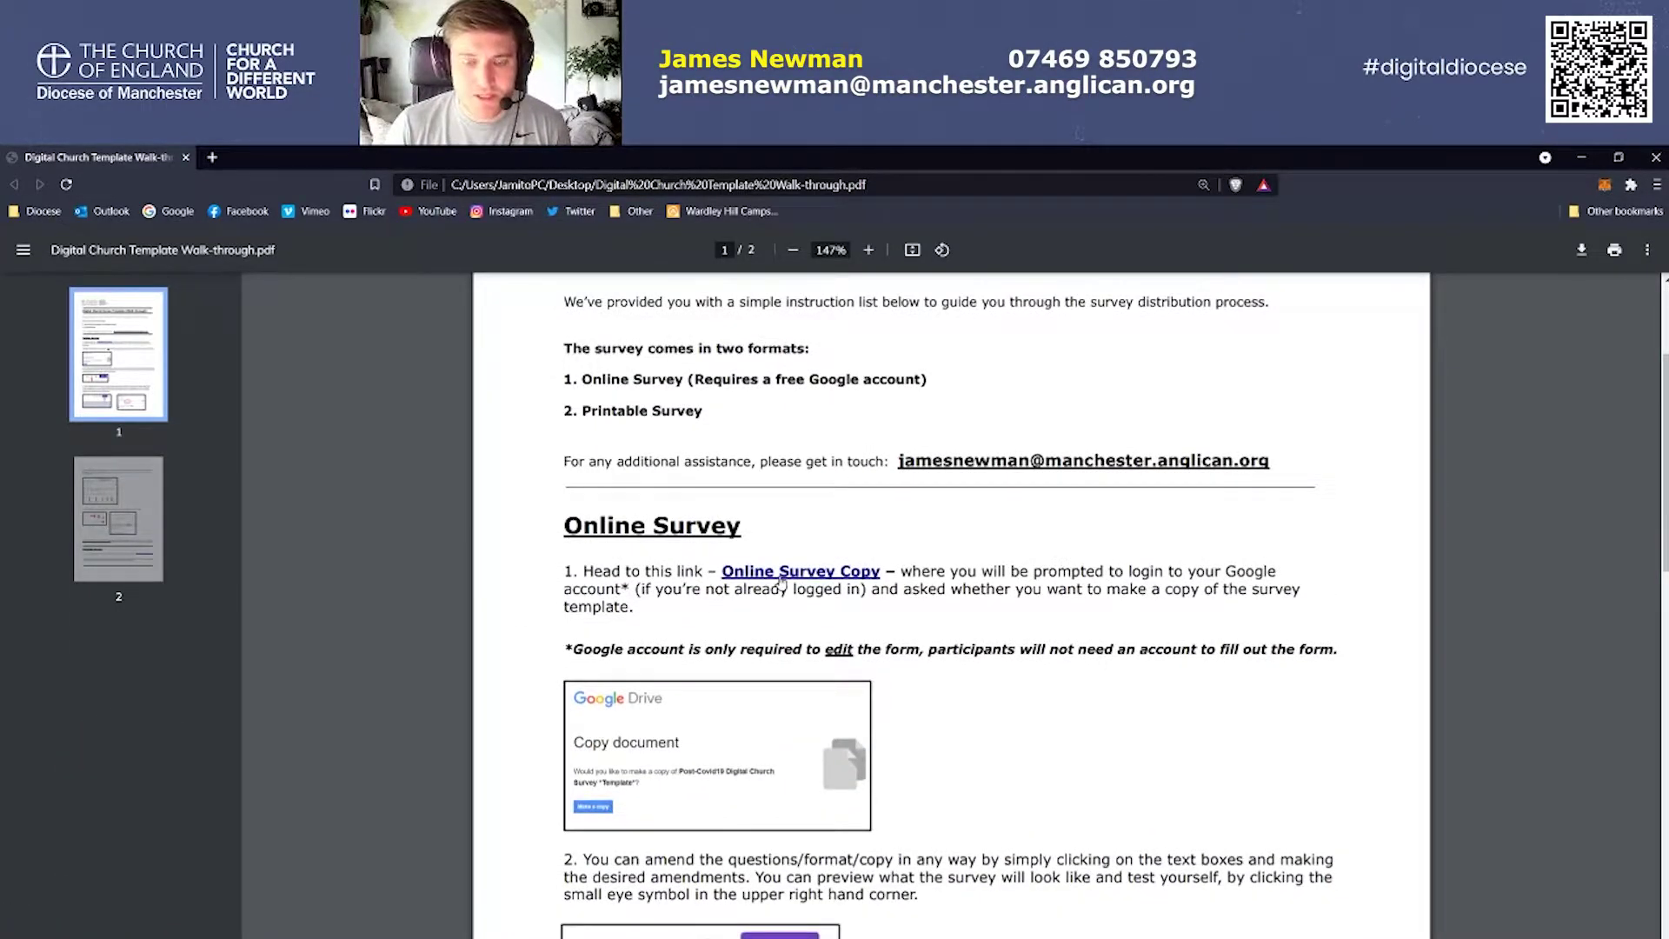
{"action": "scroll", "coordinate": [654, 560], "scroll_direction": "down", "scroll_amount": 4}
{"action": "scroll", "coordinate": [772, 652], "scroll_direction": "up", "scroll_amount": 5}
{"action": "left_click", "coordinate": [785, 654]}
{"action": "key", "text": "alt+Left"}
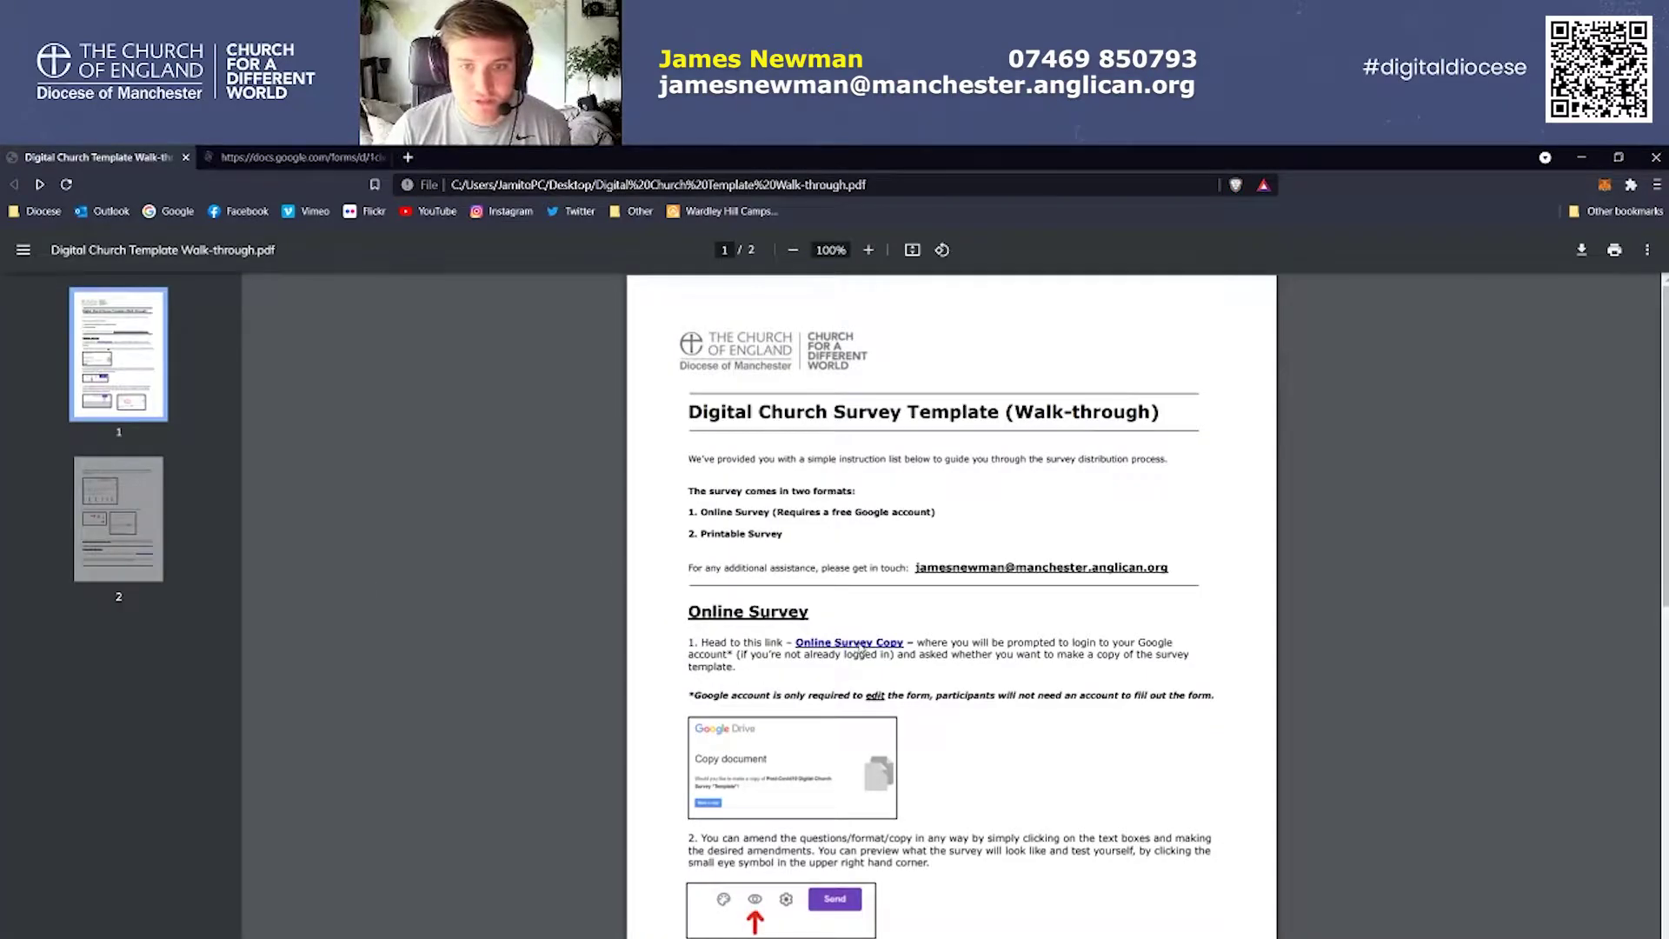
{"action": "key", "text": "ctrl+Tab"}
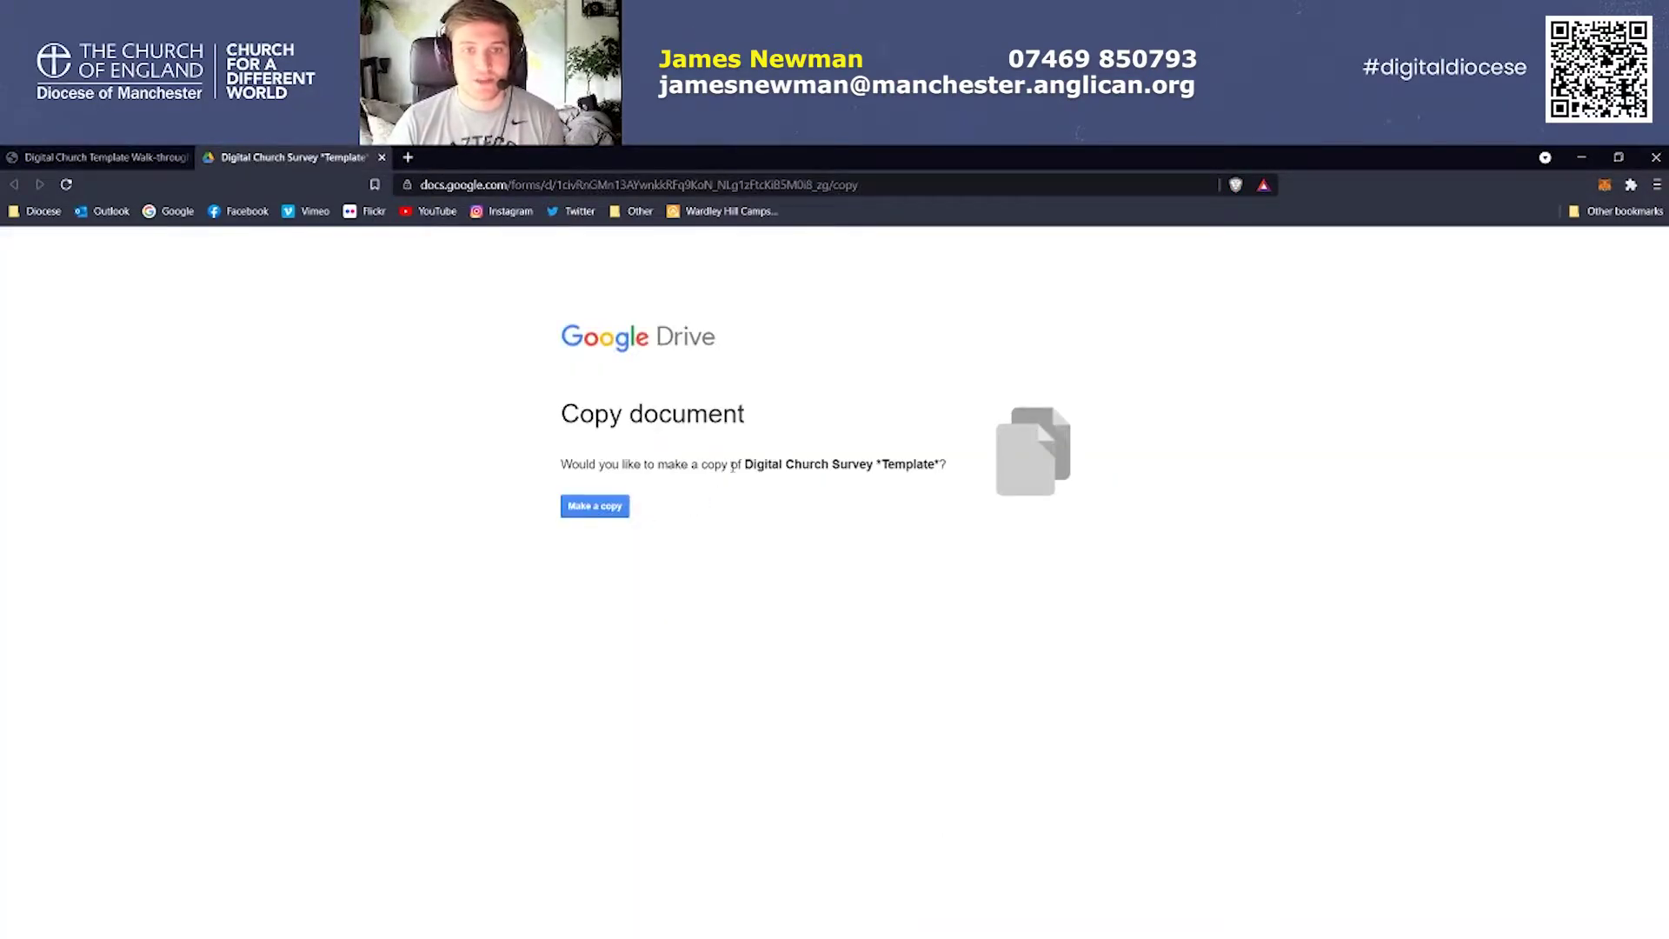
{"action": "left_click", "coordinate": [599, 515]}
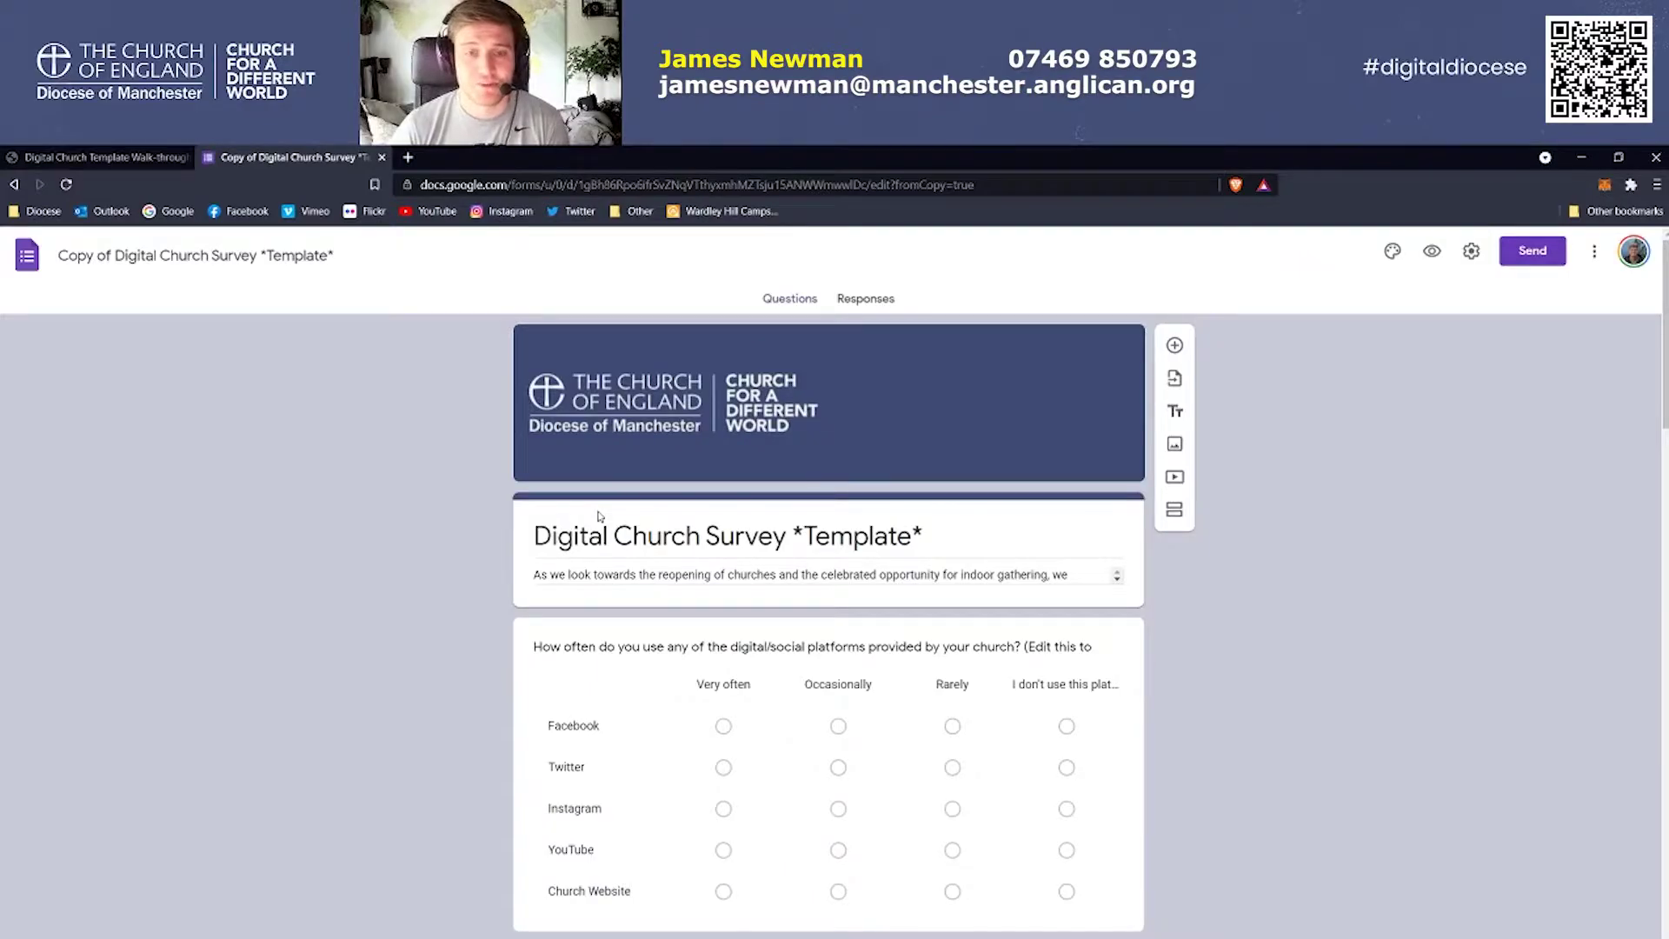
Look through the copied survey's introduction text and its questions on social media platform use and usefulness
{"action": "scroll", "coordinate": [400, 574], "scroll_direction": "up", "scroll_amount": 1}
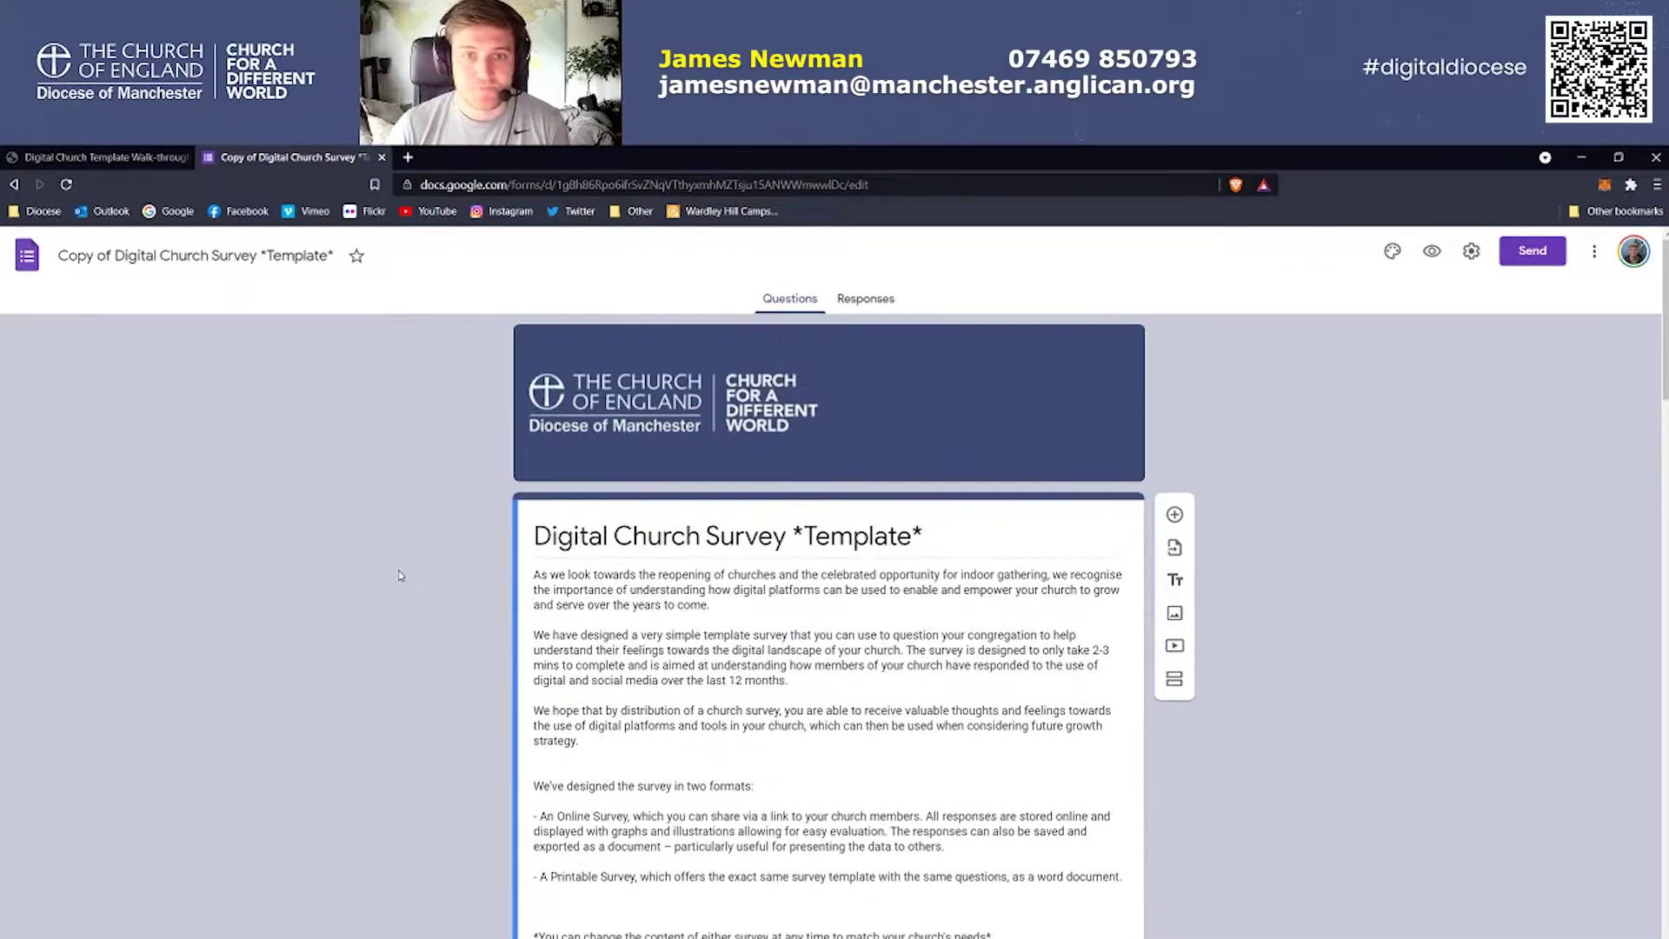
{"action": "scroll", "coordinate": [400, 572], "scroll_direction": "down", "scroll_amount": 4}
{"action": "scroll", "coordinate": [400, 570], "scroll_direction": "up", "scroll_amount": 3}
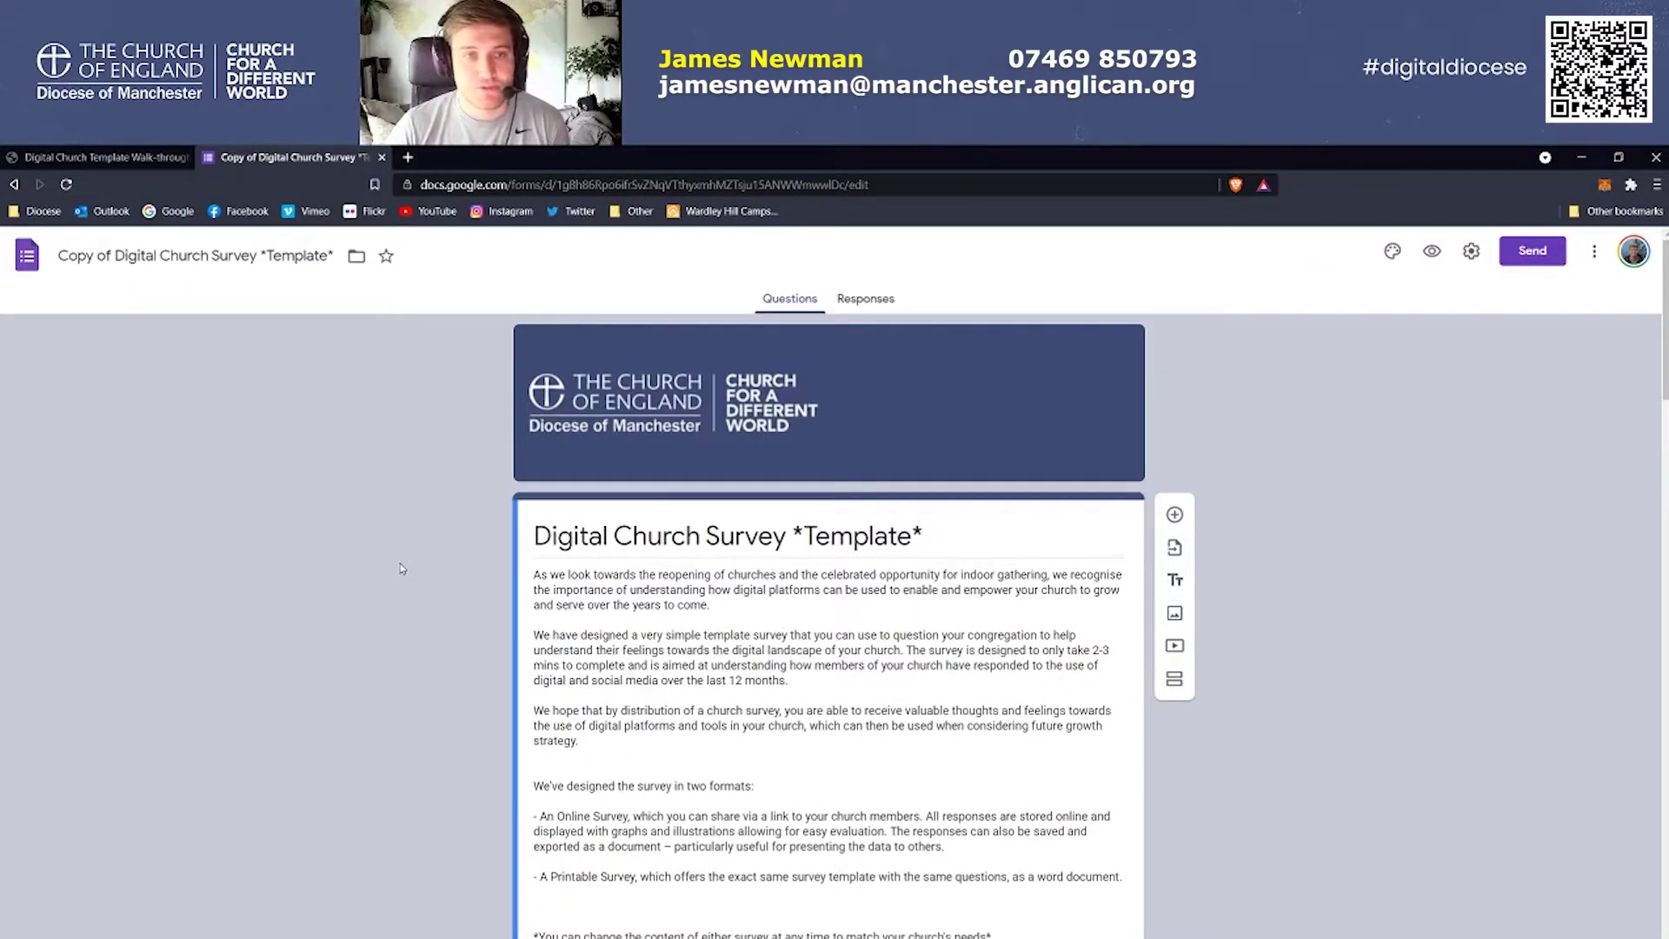
{"action": "scroll", "coordinate": [402, 566], "scroll_direction": "down", "scroll_amount": 1}
{"action": "scroll", "coordinate": [400, 566], "scroll_direction": "down", "scroll_amount": 9}
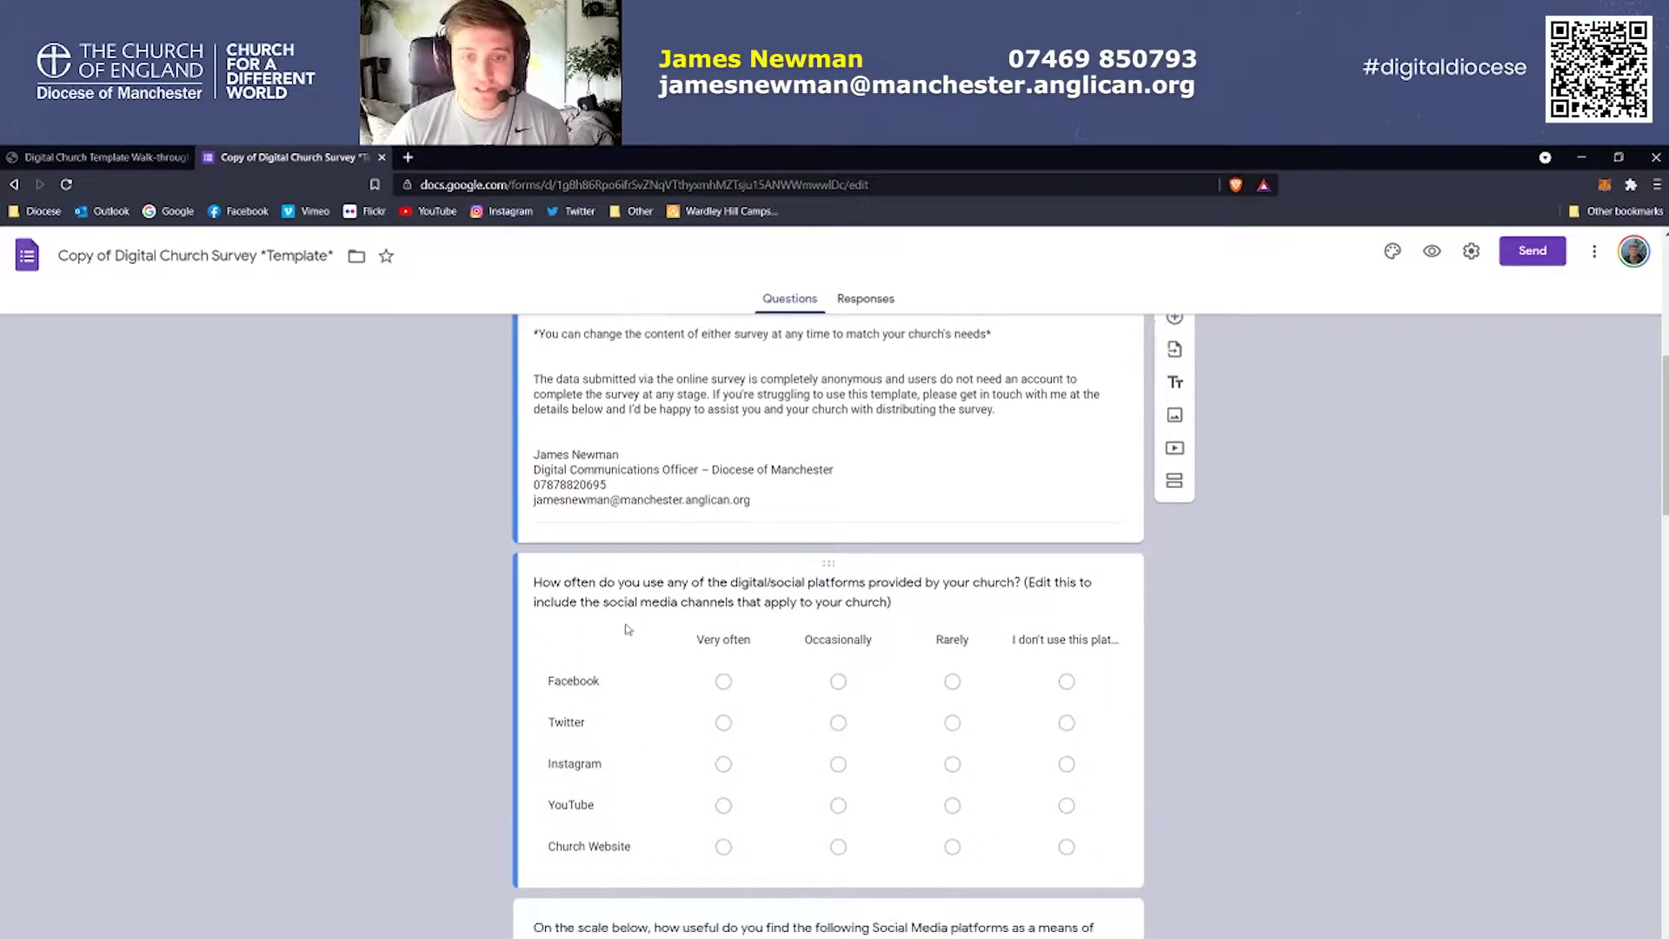
{"action": "scroll", "coordinate": [626, 522], "scroll_direction": "down", "scroll_amount": 5}
{"action": "scroll", "coordinate": [327, 585], "scroll_direction": "up", "scroll_amount": 9}
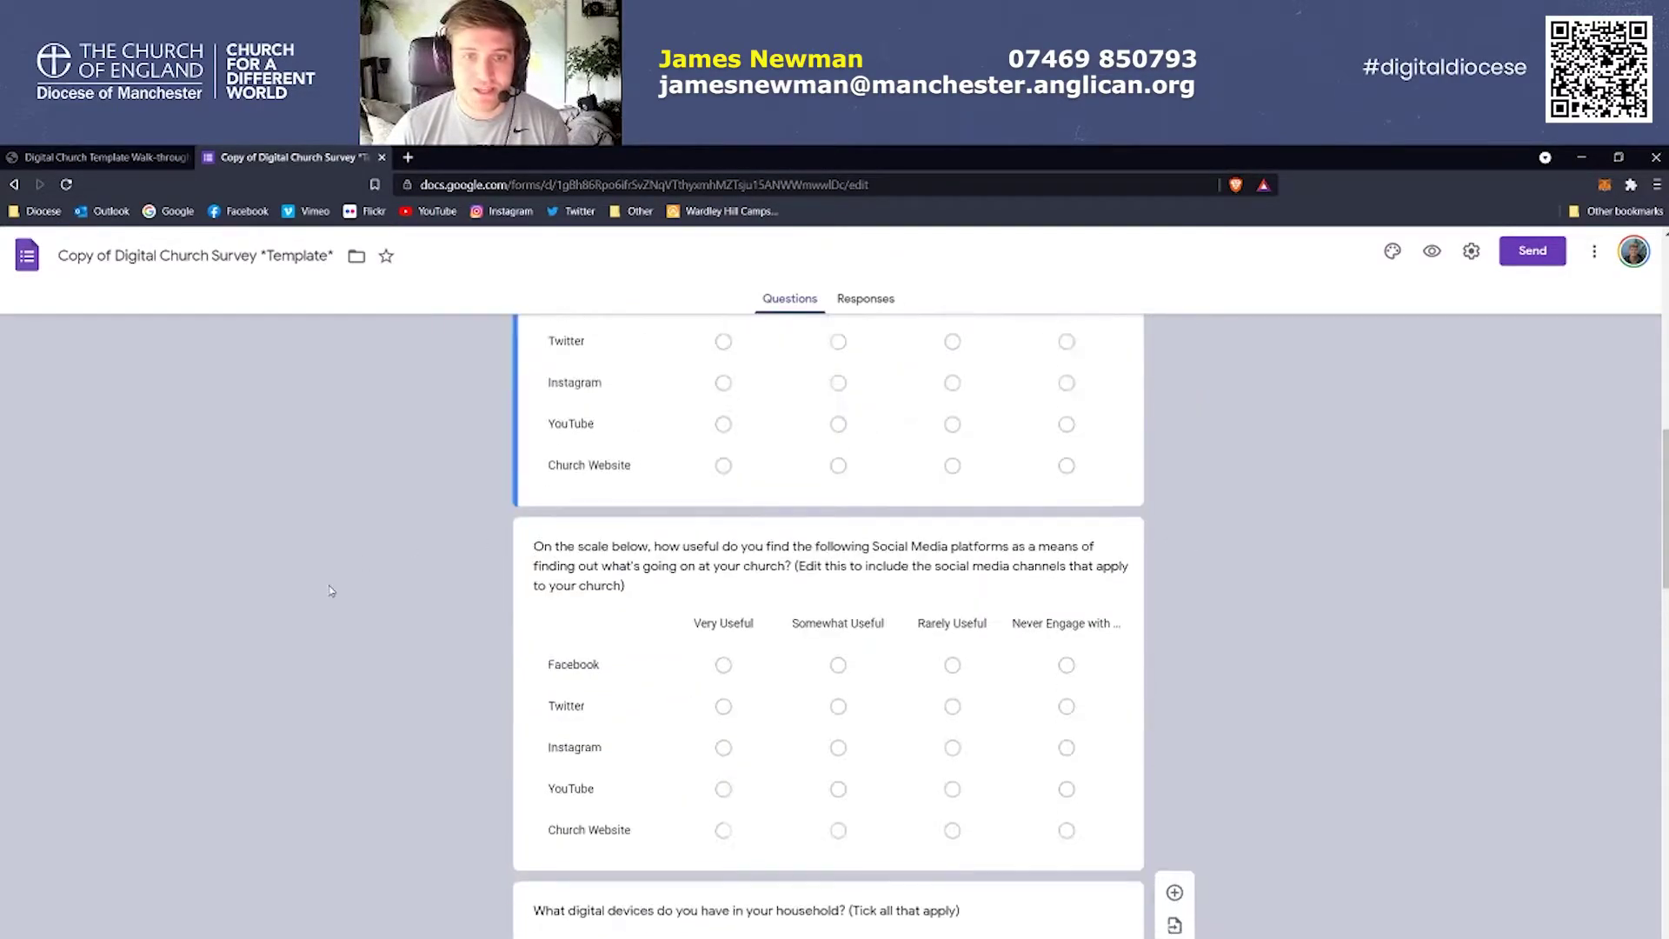
{"action": "scroll", "coordinate": [329, 590], "scroll_direction": "up", "scroll_amount": 5}
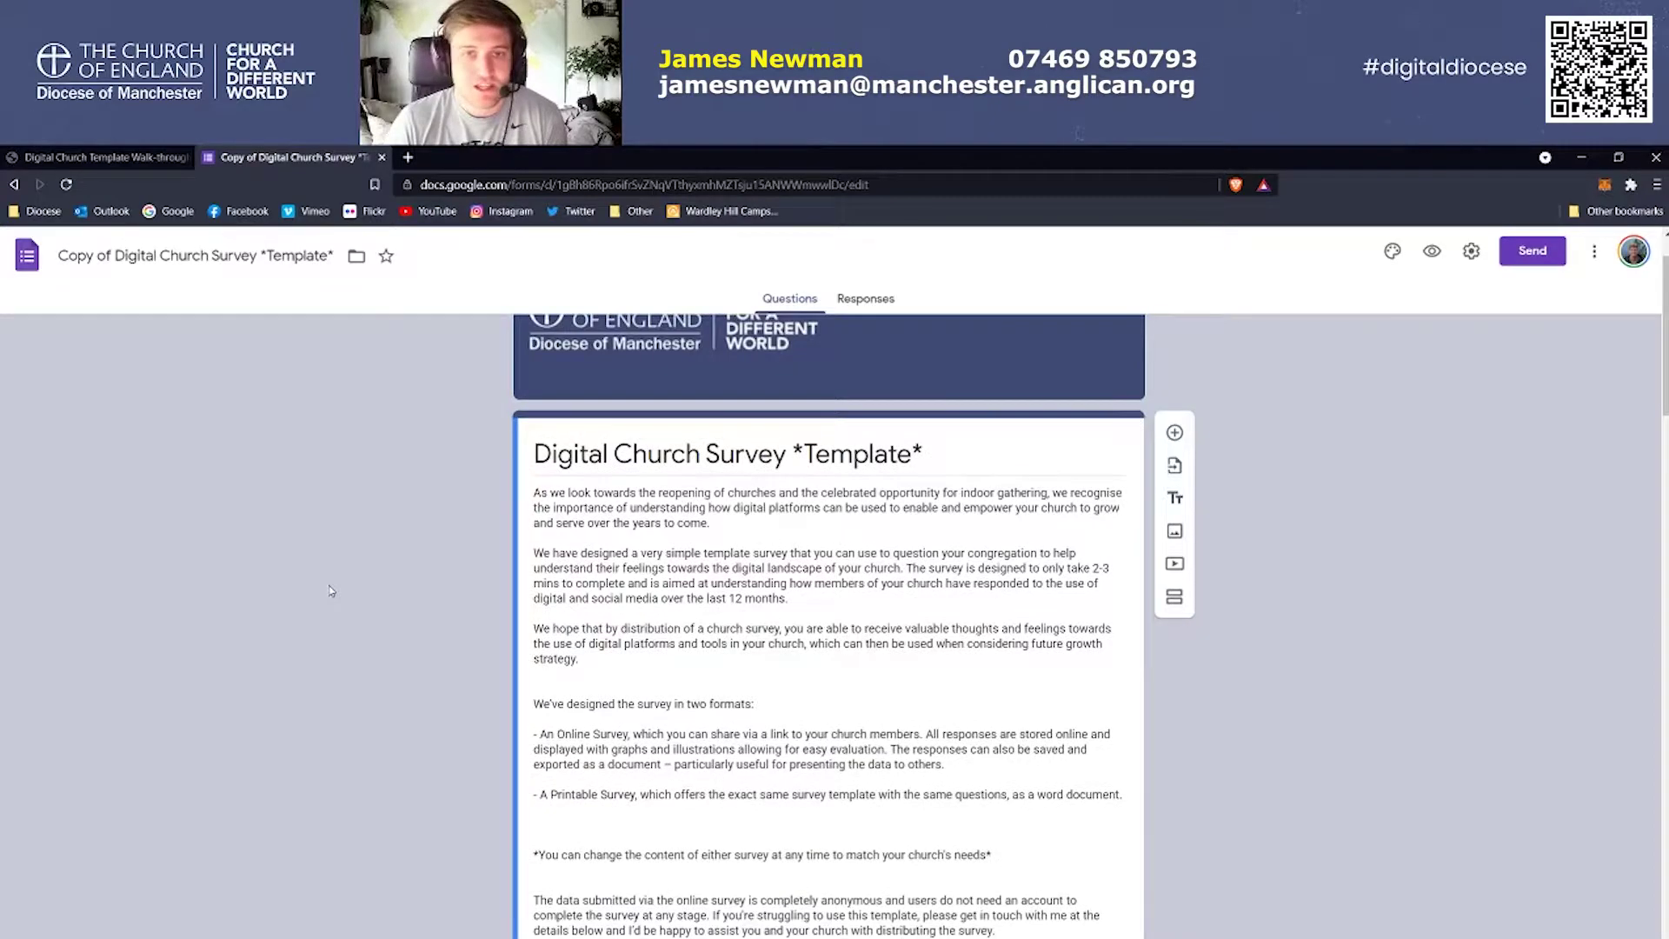
{"action": "scroll", "coordinate": [1064, 543], "scroll_direction": "down", "scroll_amount": 2}
{"action": "scroll", "coordinate": [1047, 533], "scroll_direction": "down", "scroll_amount": 4}
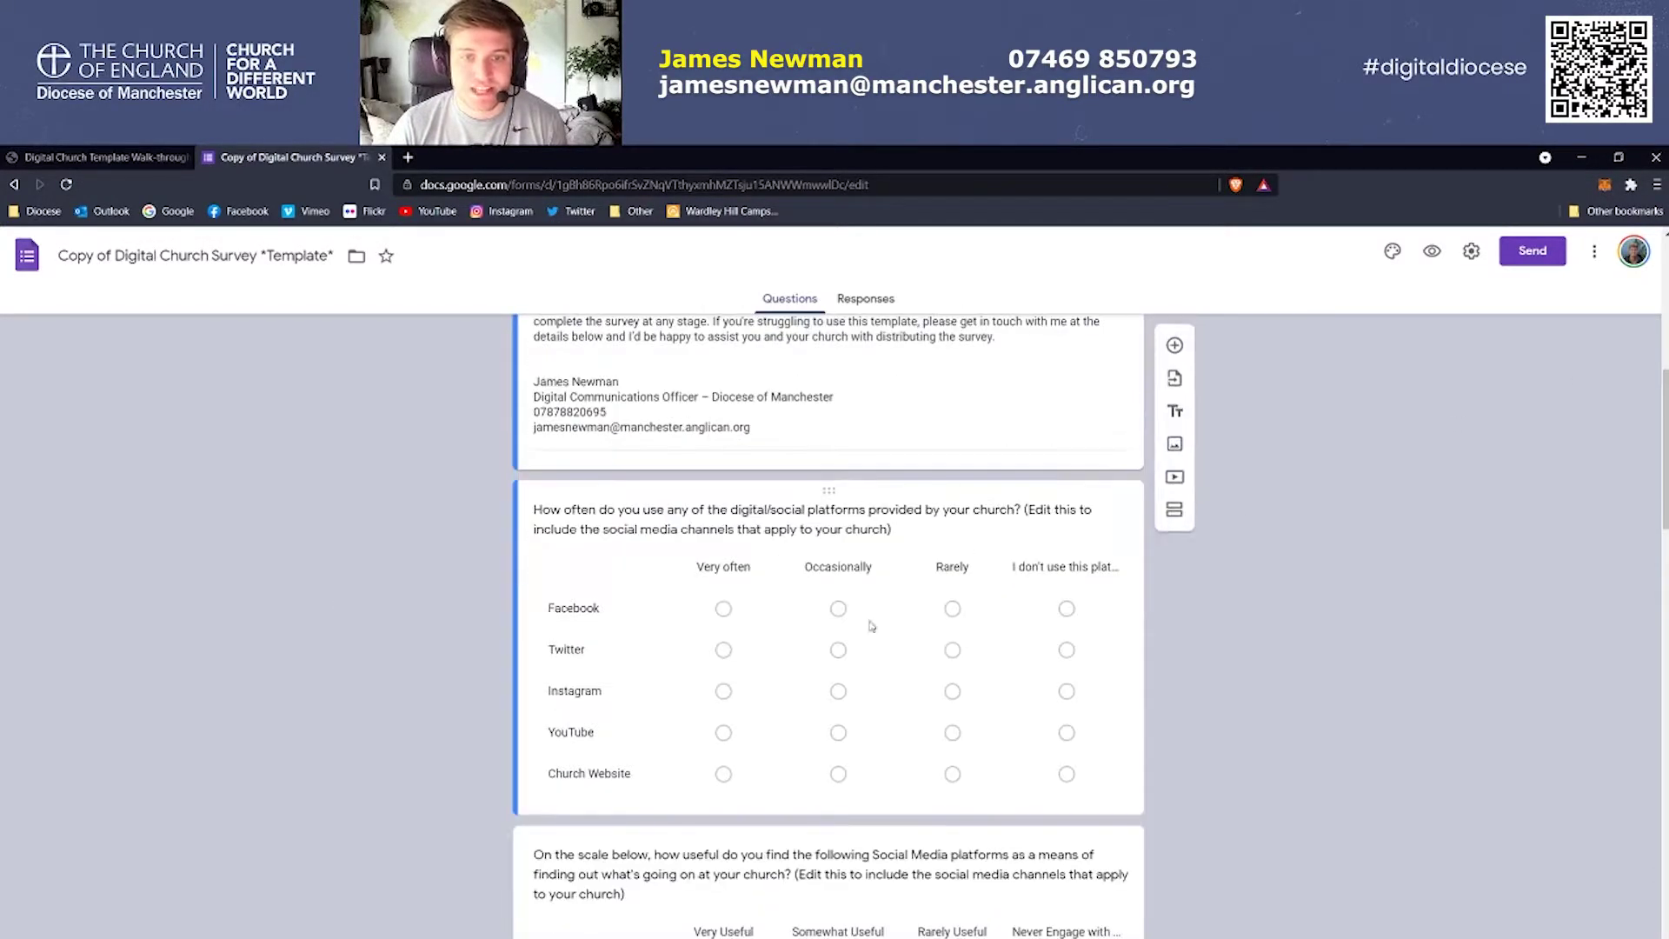
{"action": "left_click_drag", "start_coordinate": [1662, 461], "coordinate": [1597, 366]}
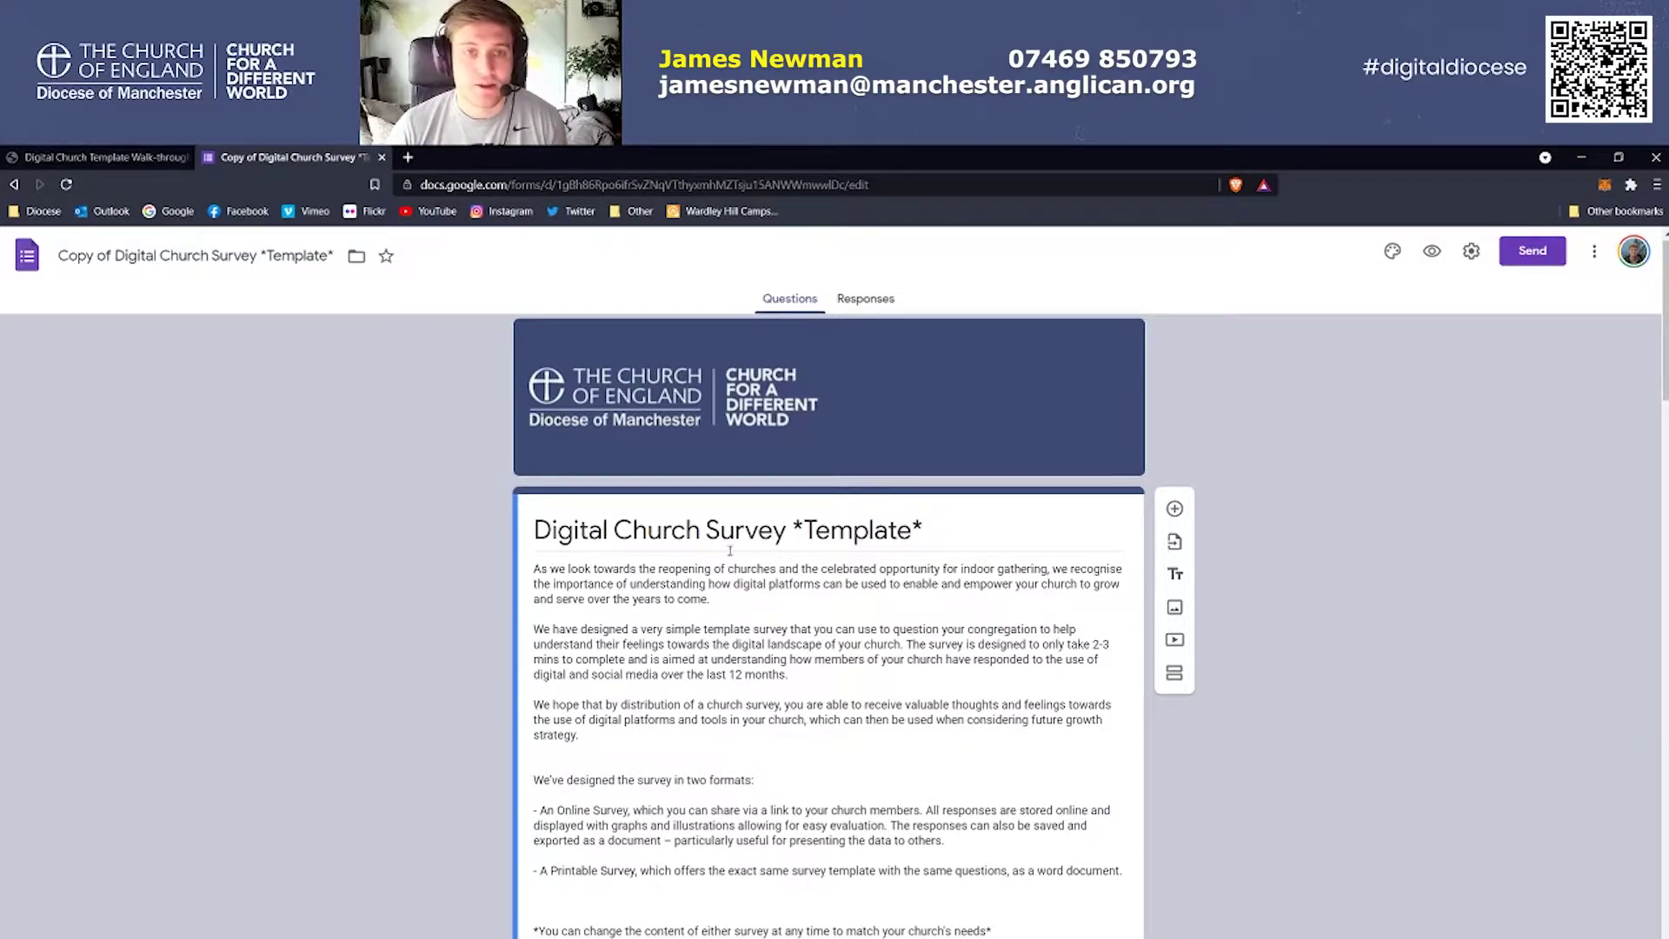
View the options for sending the form and close them without sending it
{"action": "key", "text": "ctrl+plus"}
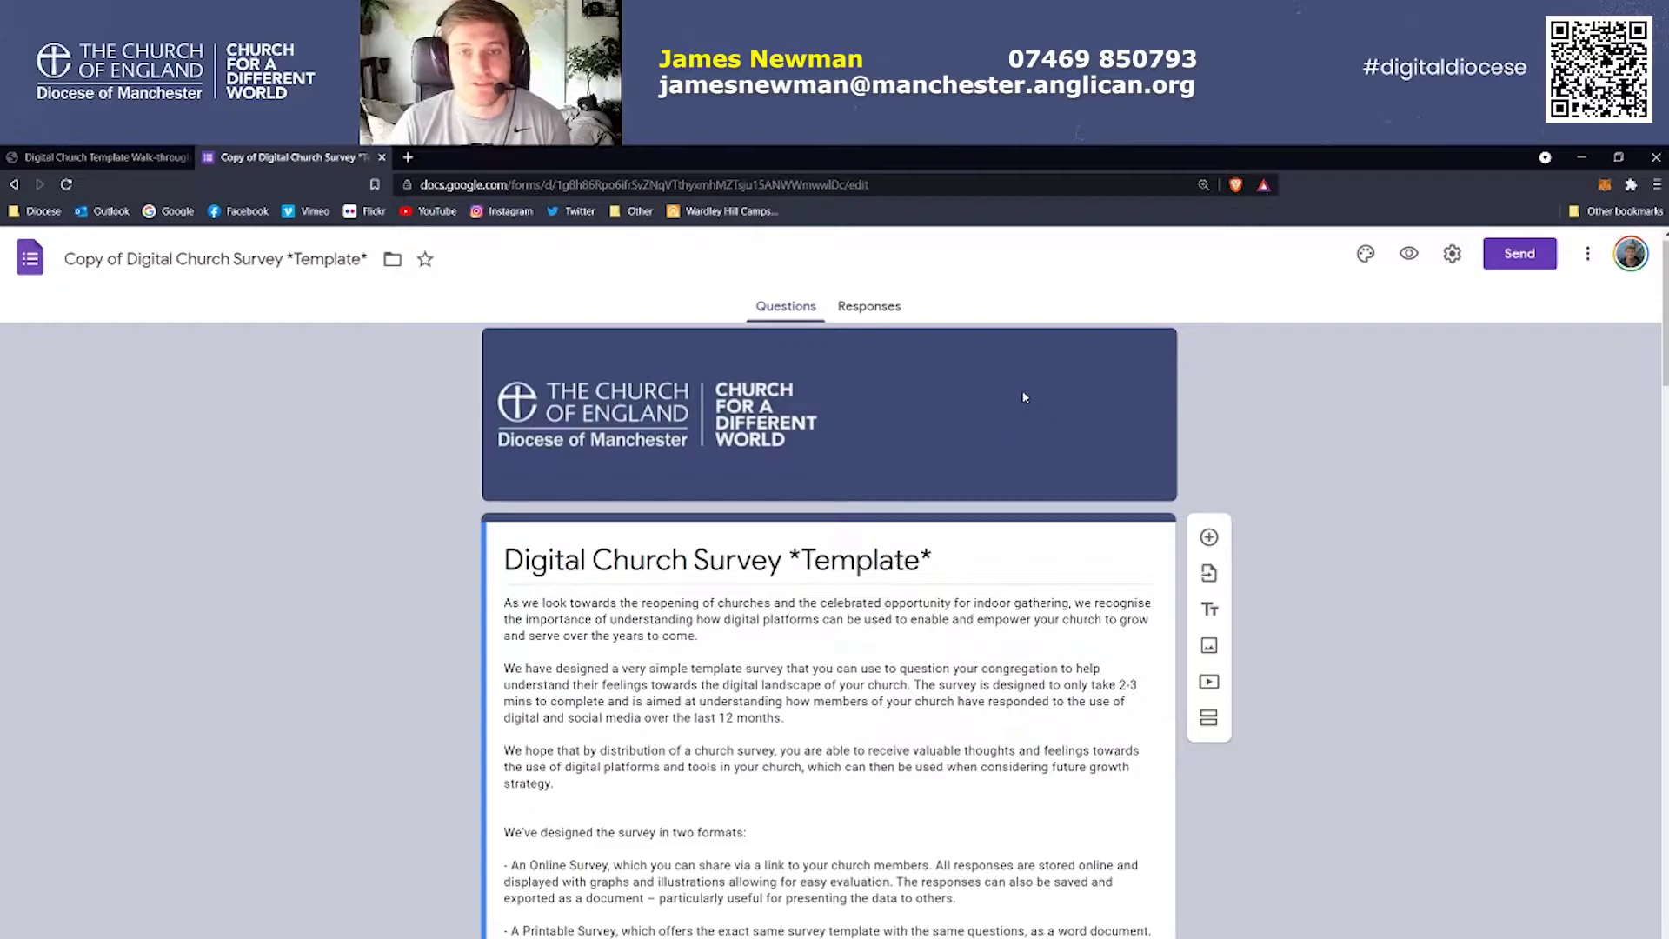
{"action": "left_click", "coordinate": [1522, 255]}
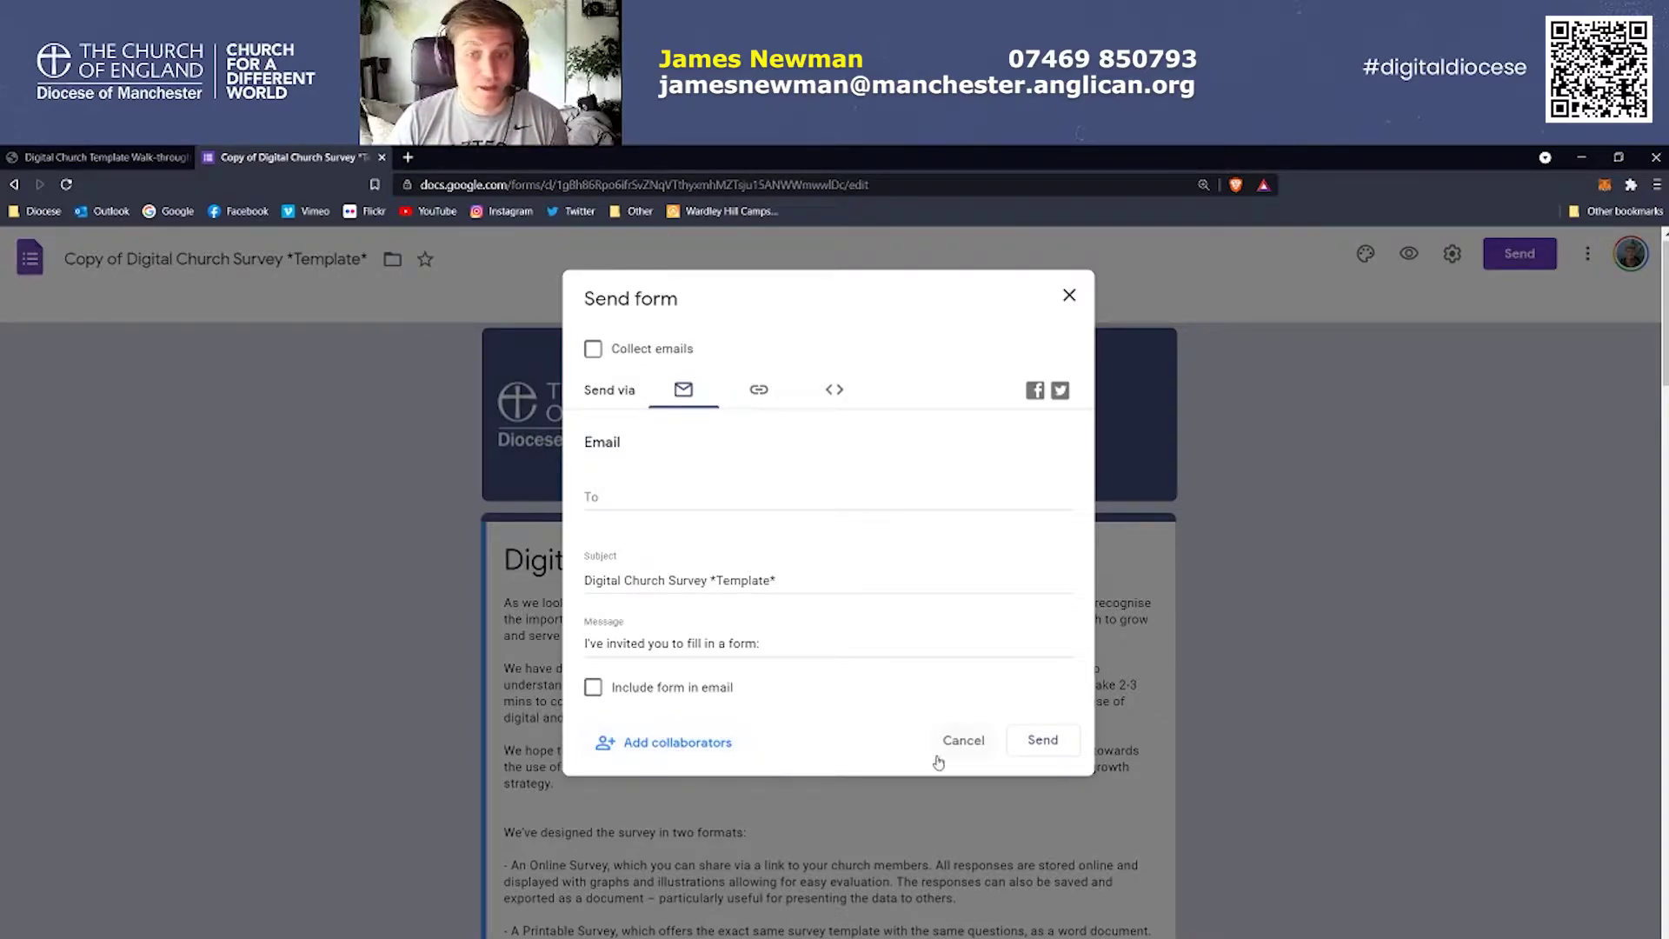
{"action": "left_click", "coordinate": [961, 741]}
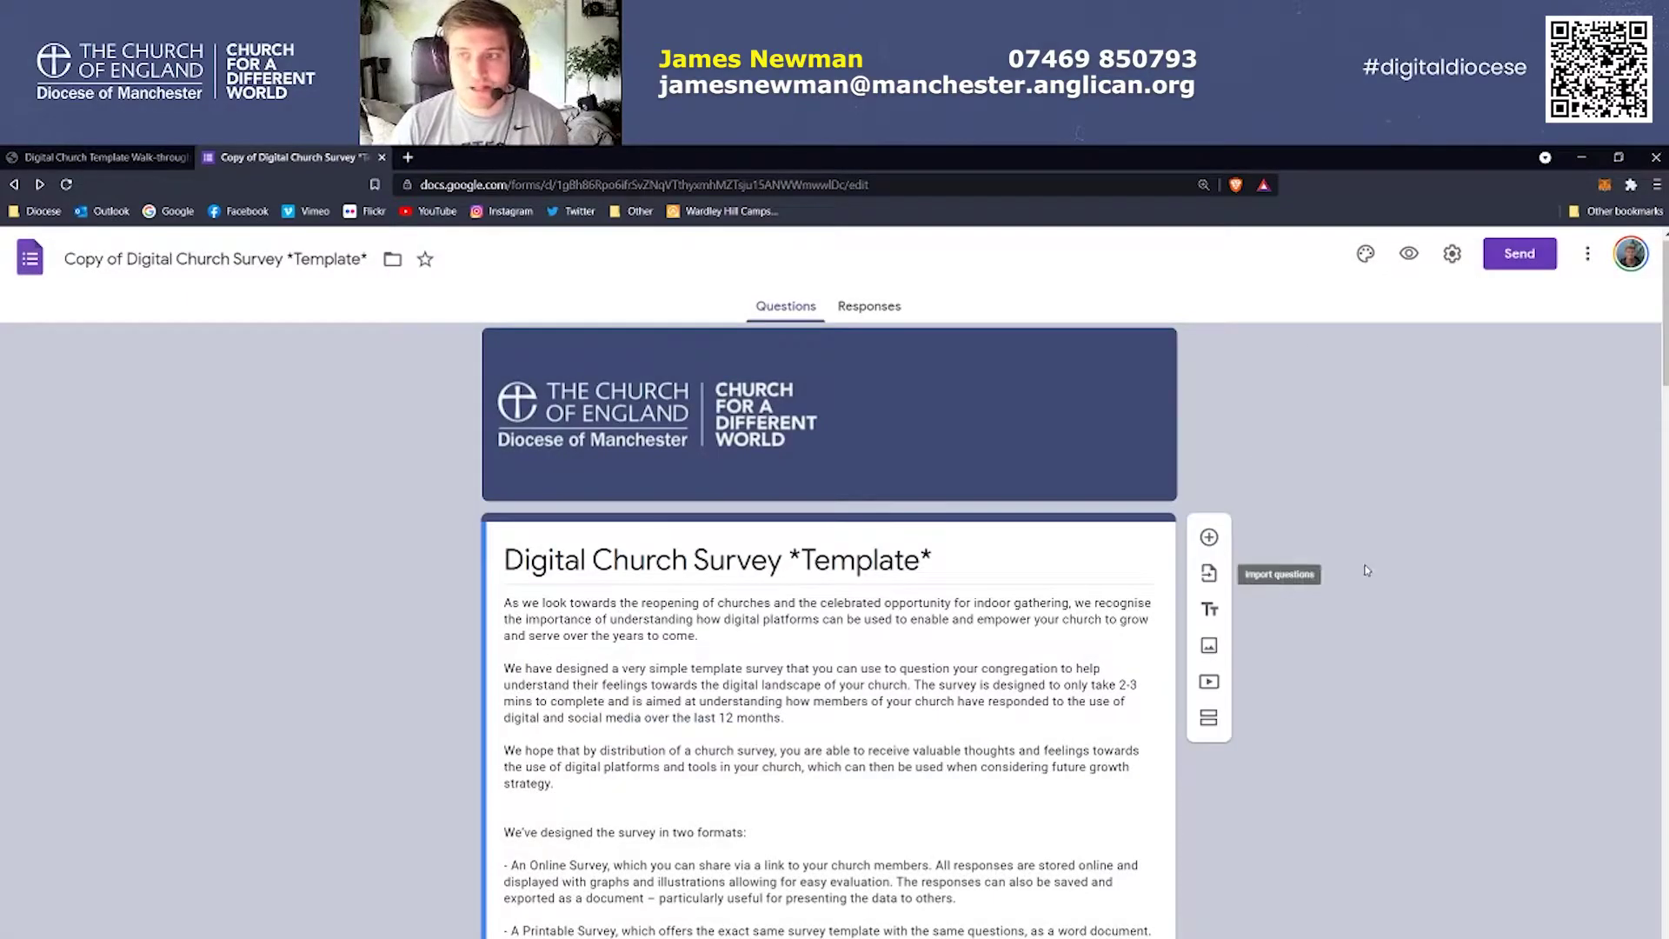
Delete the entire introductory description text, including the contact details, below the form title
{"action": "scroll", "coordinate": [1391, 543], "scroll_direction": "down", "scroll_amount": 2}
{"action": "left_click", "coordinate": [849, 626]}
{"action": "key", "text": "ctrl+a"}
{"action": "scroll", "coordinate": [849, 626], "scroll_direction": "down", "scroll_amount": 2}
{"action": "left_click", "coordinate": [849, 626]}
{"action": "scroll", "coordinate": [928, 526], "scroll_direction": "up", "scroll_amount": 2}
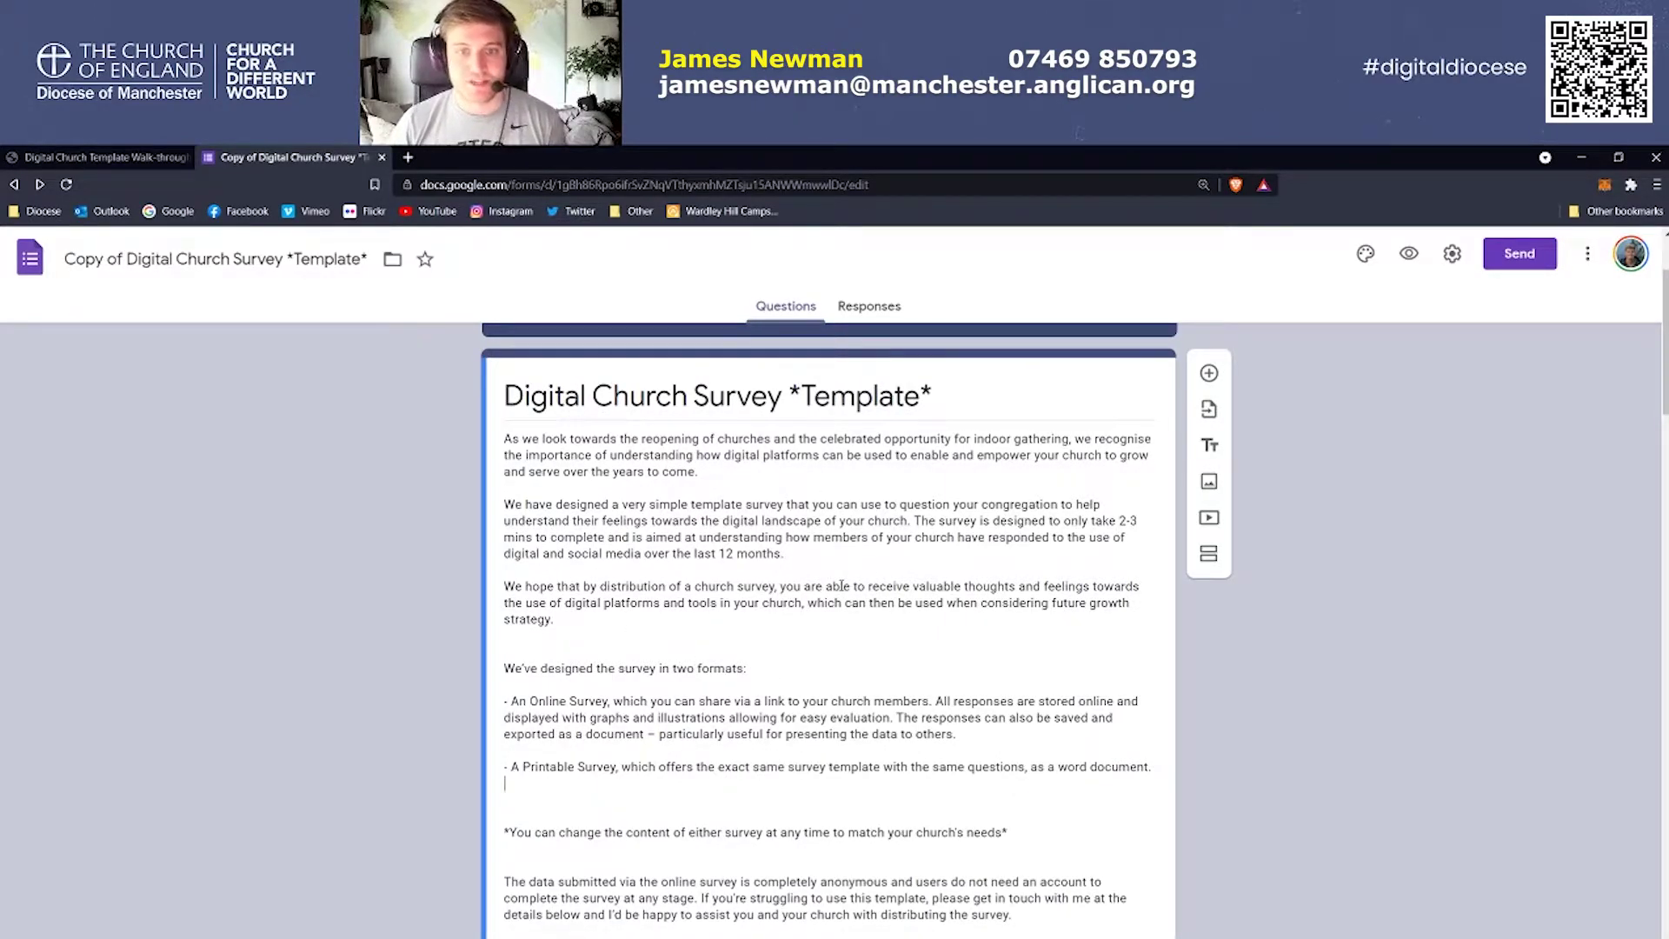
{"action": "scroll", "coordinate": [841, 586], "scroll_direction": "down", "scroll_amount": 1}
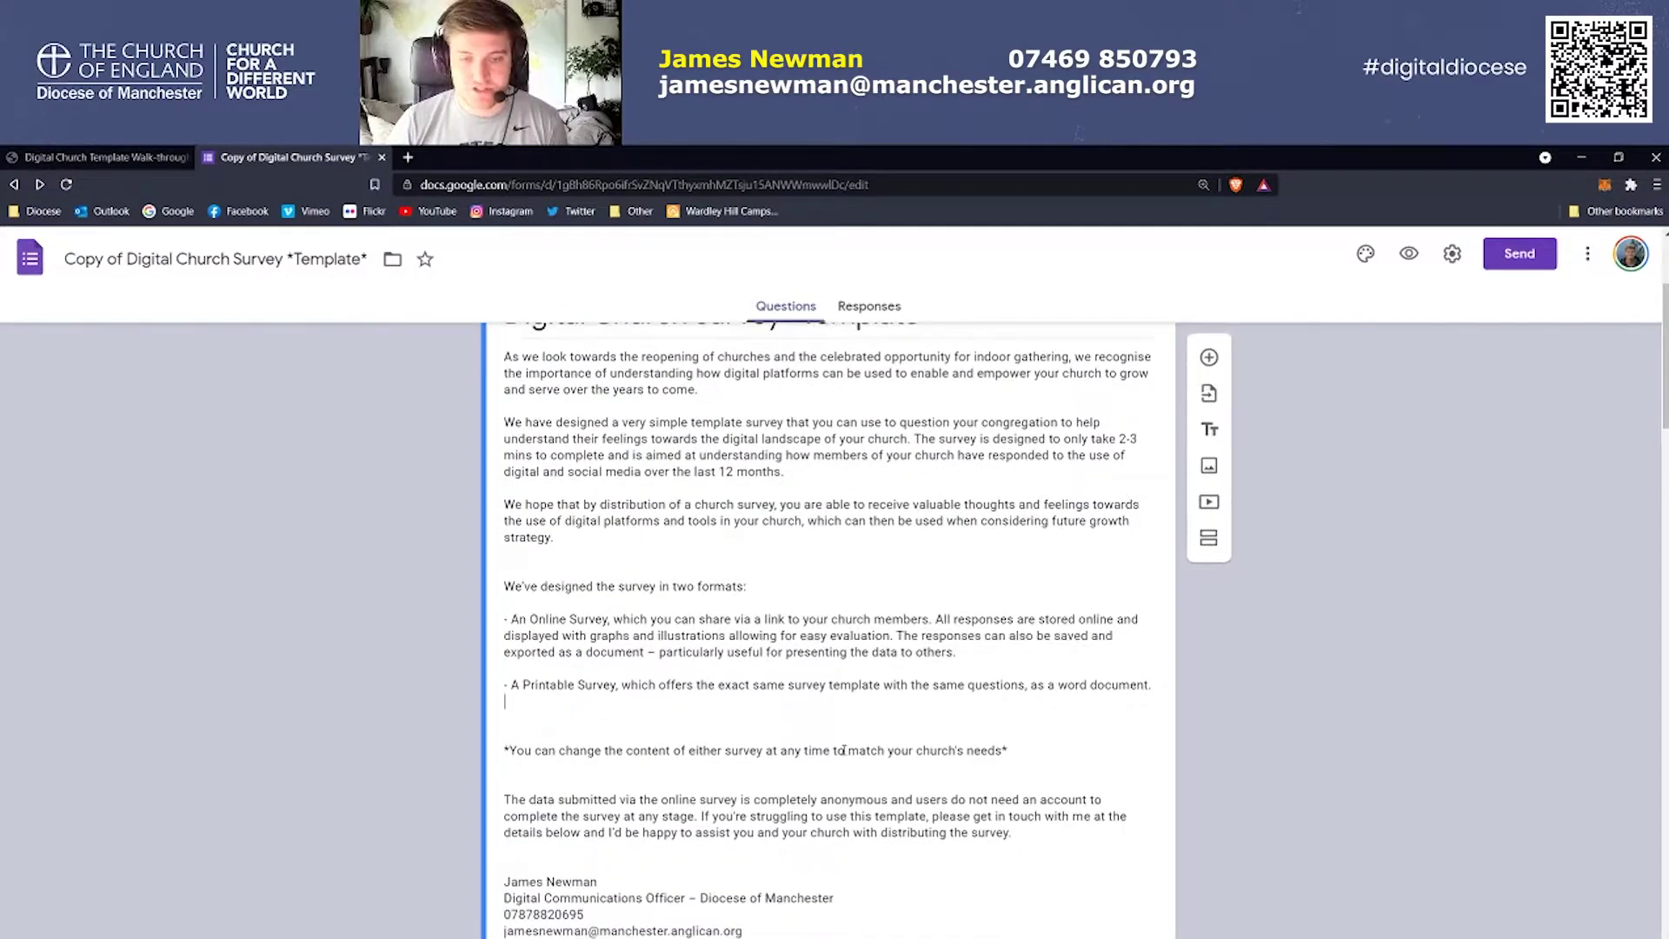
{"action": "left_click_drag", "start_coordinate": [744, 931], "coordinate": [470, 435]}
{"action": "key", "text": "BackSpace"}
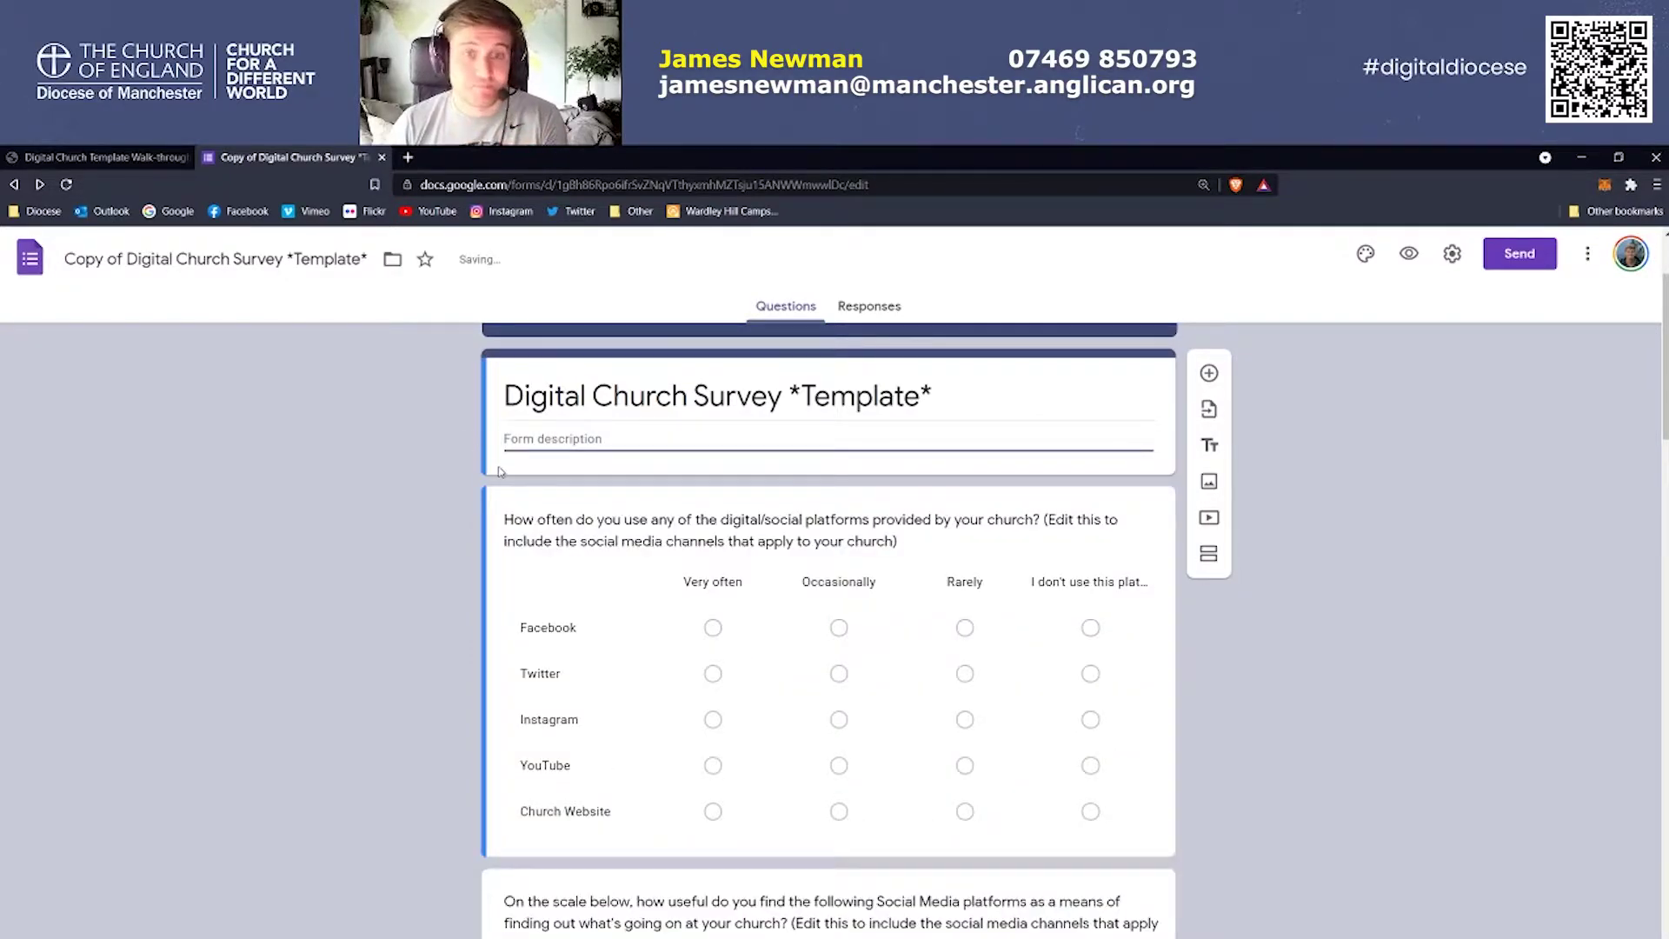
{"action": "left_click", "coordinate": [371, 475]}
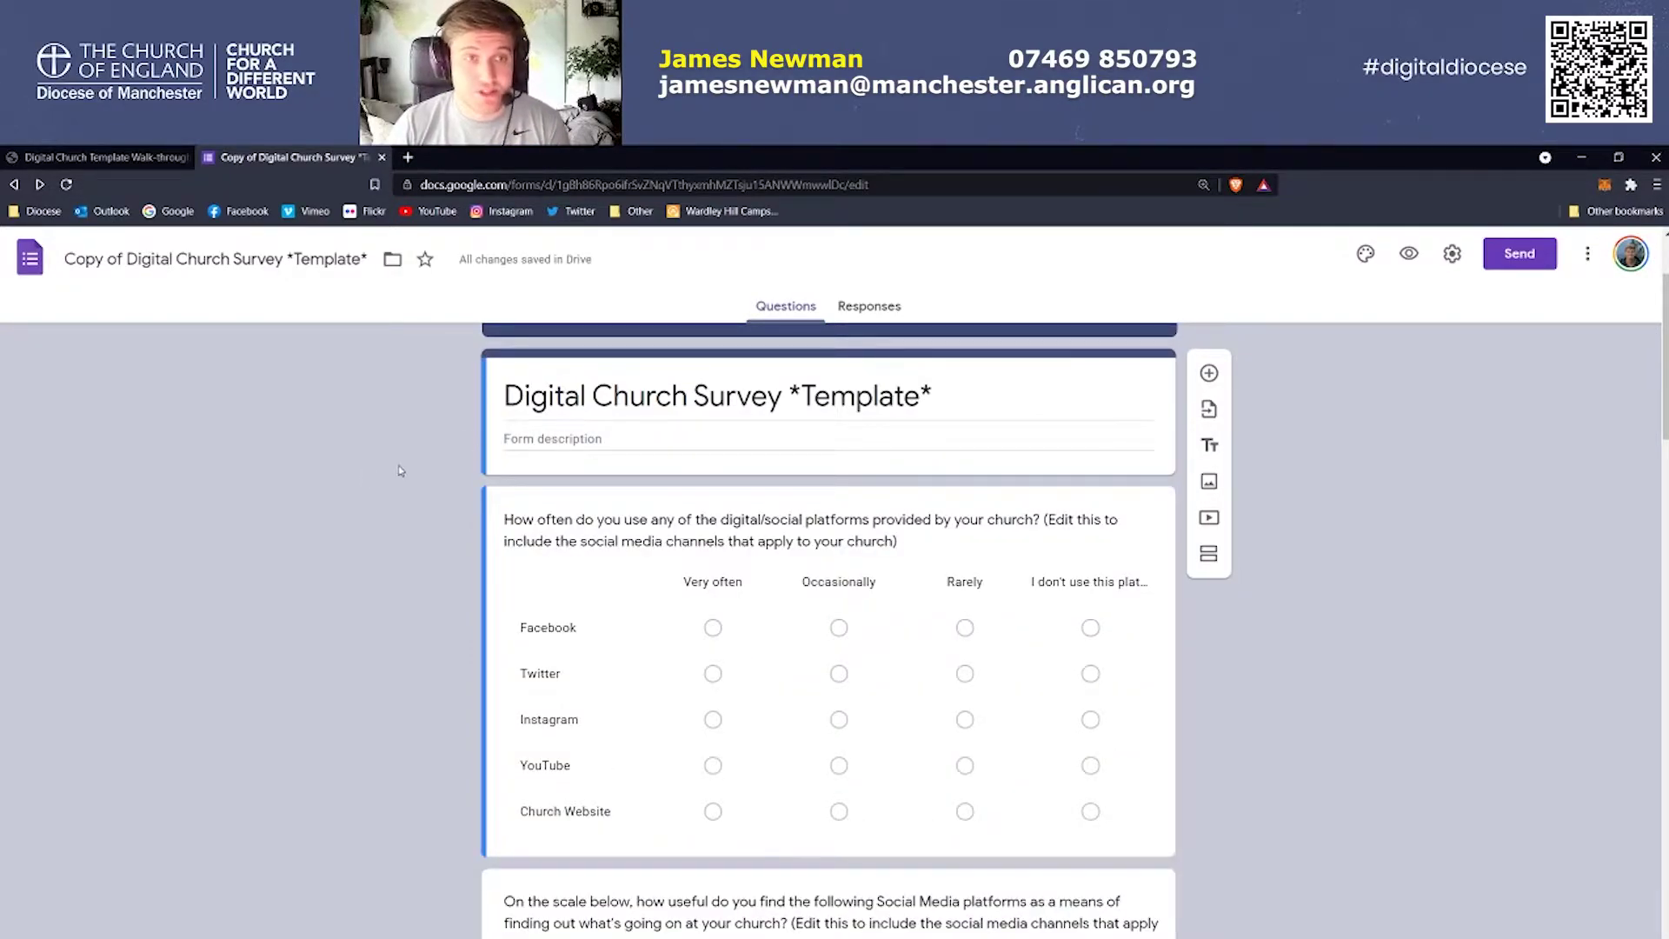
Remove "*Template*" from the form's title so that it reads "Digital Church Survey"
{"action": "triple_click", "coordinate": [963, 392]}
{"action": "left_click", "coordinate": [956, 393]}
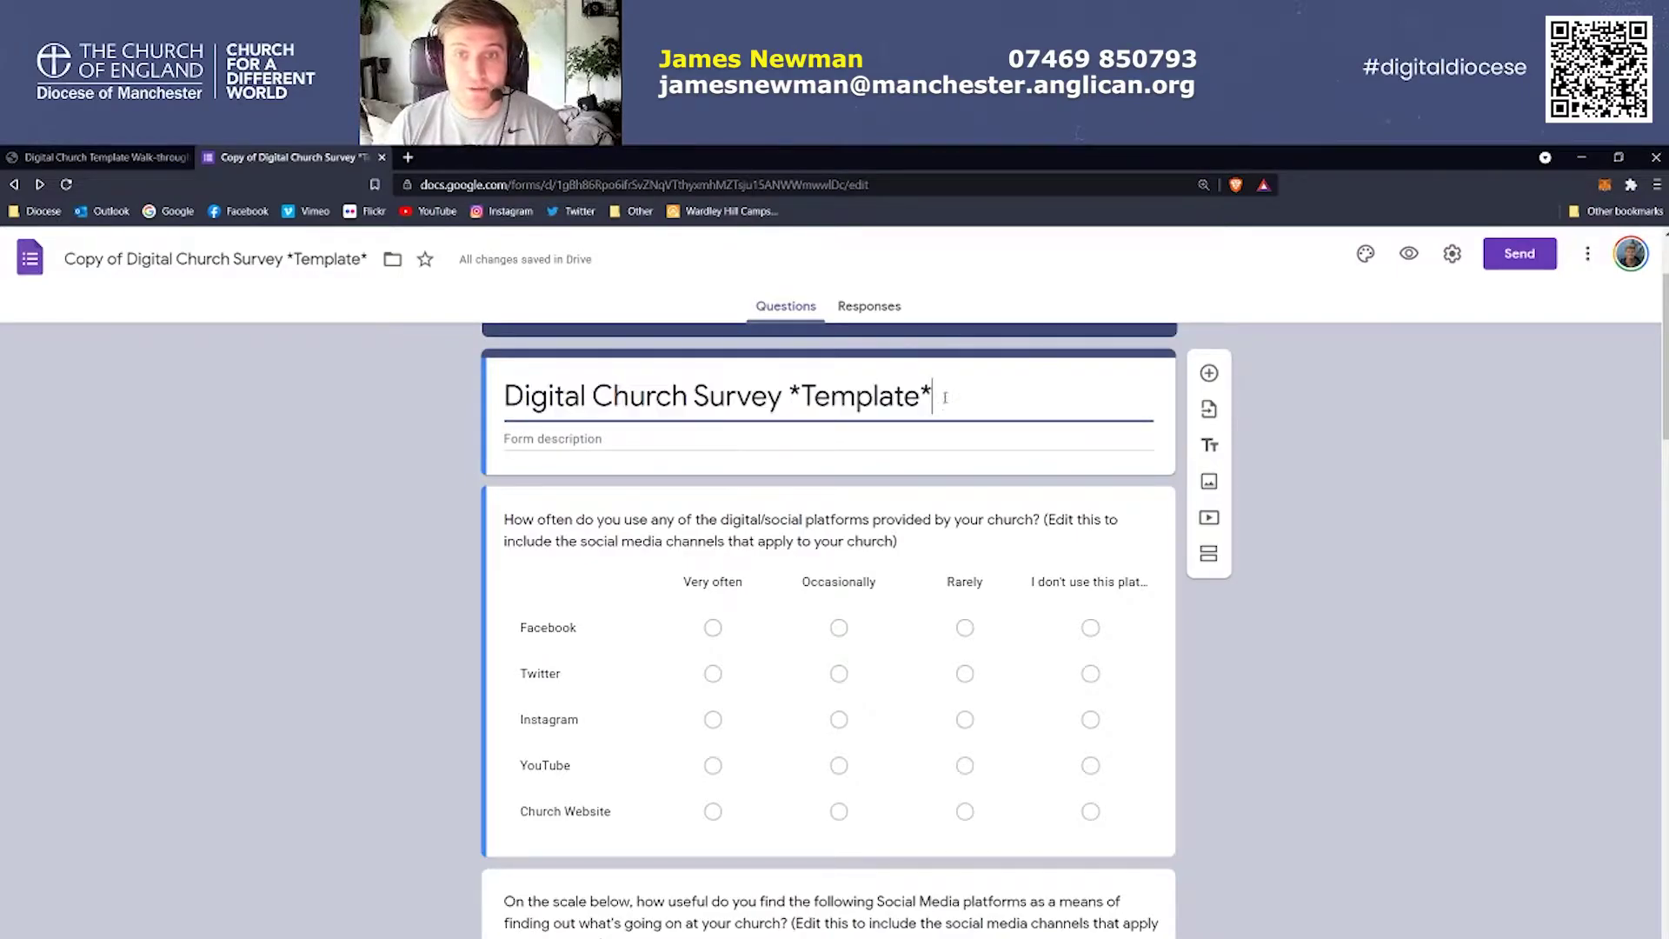
{"action": "left_click_drag", "start_coordinate": [948, 396], "coordinate": [794, 395]}
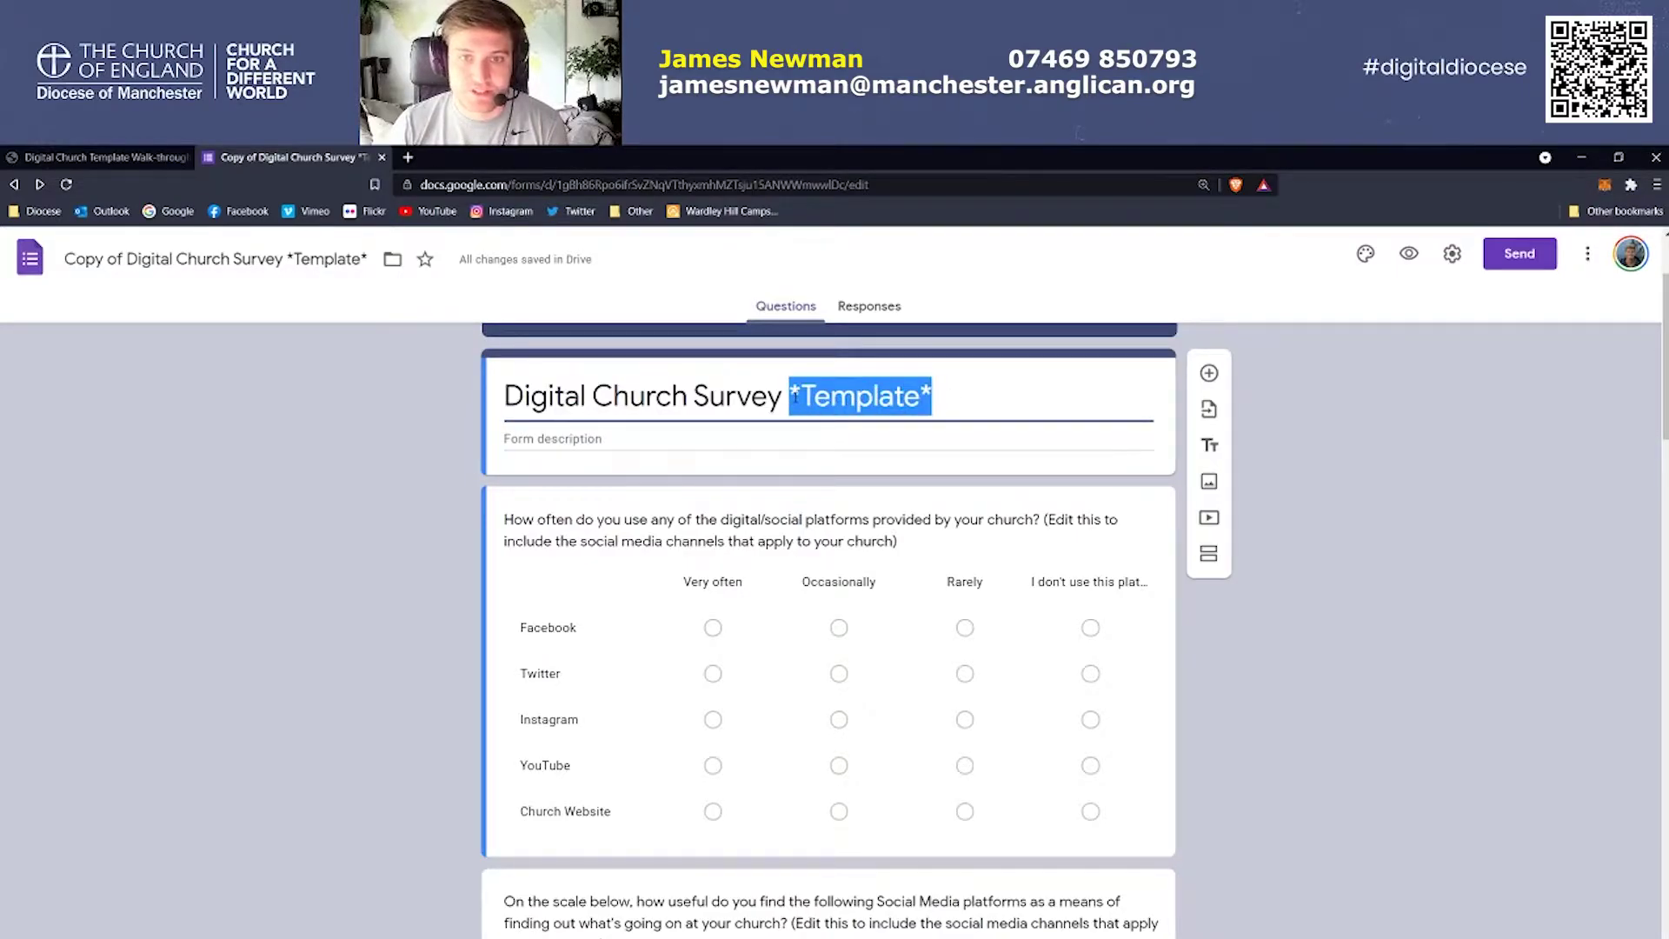
{"action": "key", "text": "BackSpace"}
{"action": "left_click", "coordinate": [421, 461]}
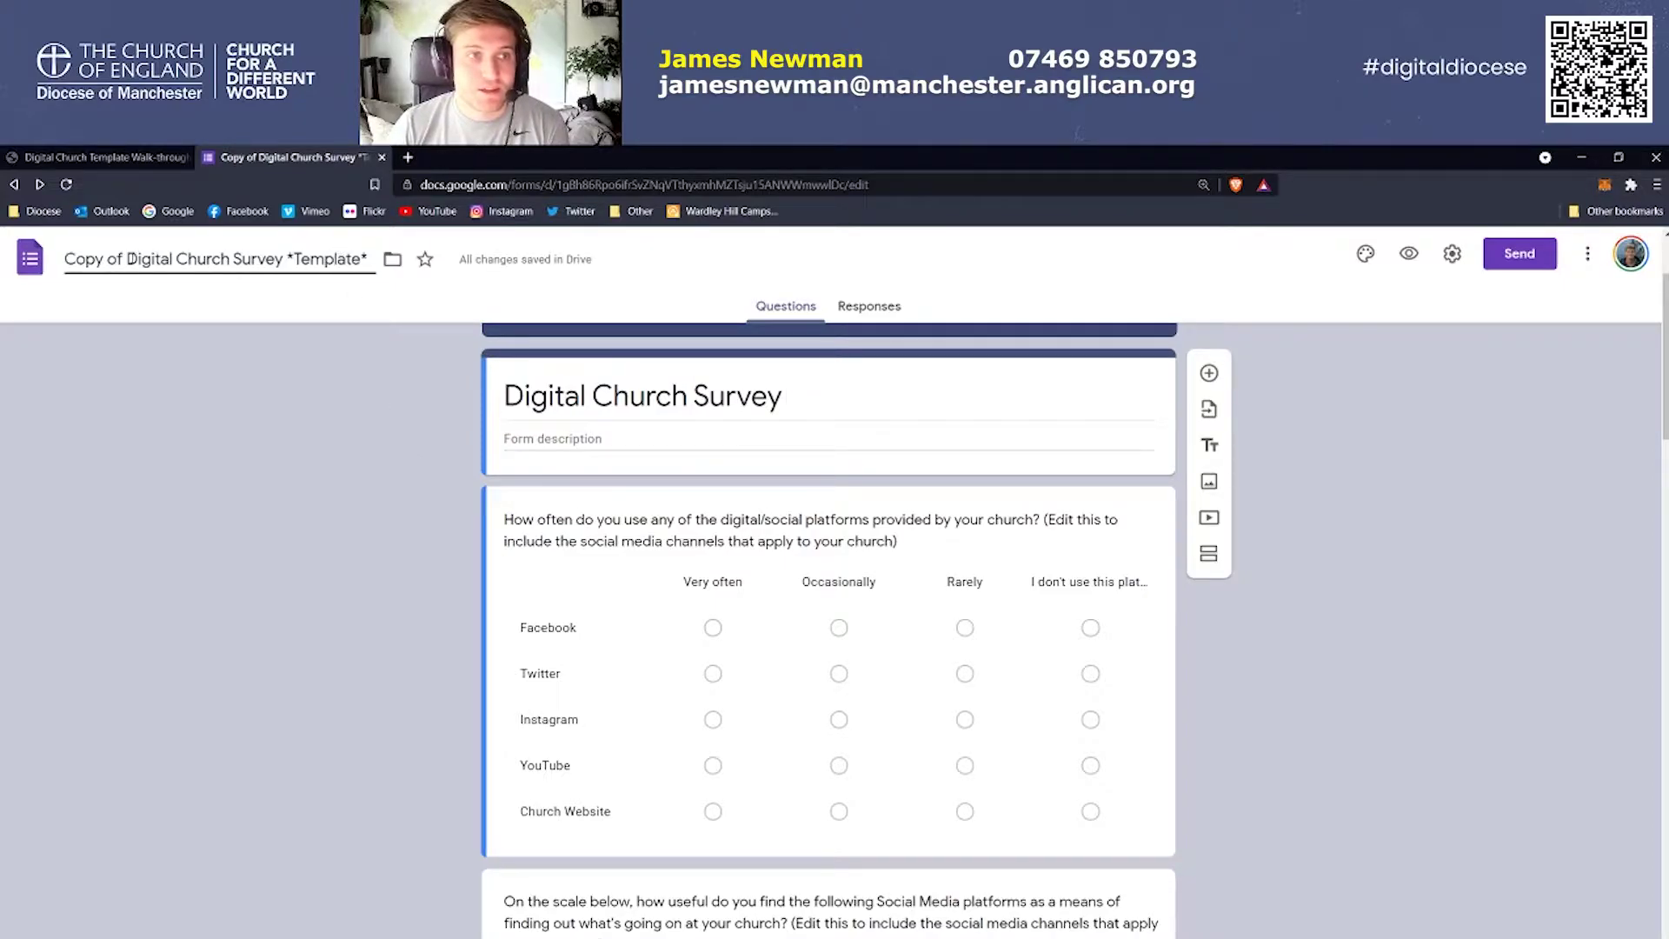
Rename the form file as "Digital Church Survey" by removing "Copy of" and "*Template*"
{"action": "left_click_drag", "start_coordinate": [128, 259], "coordinate": [65, 260]}
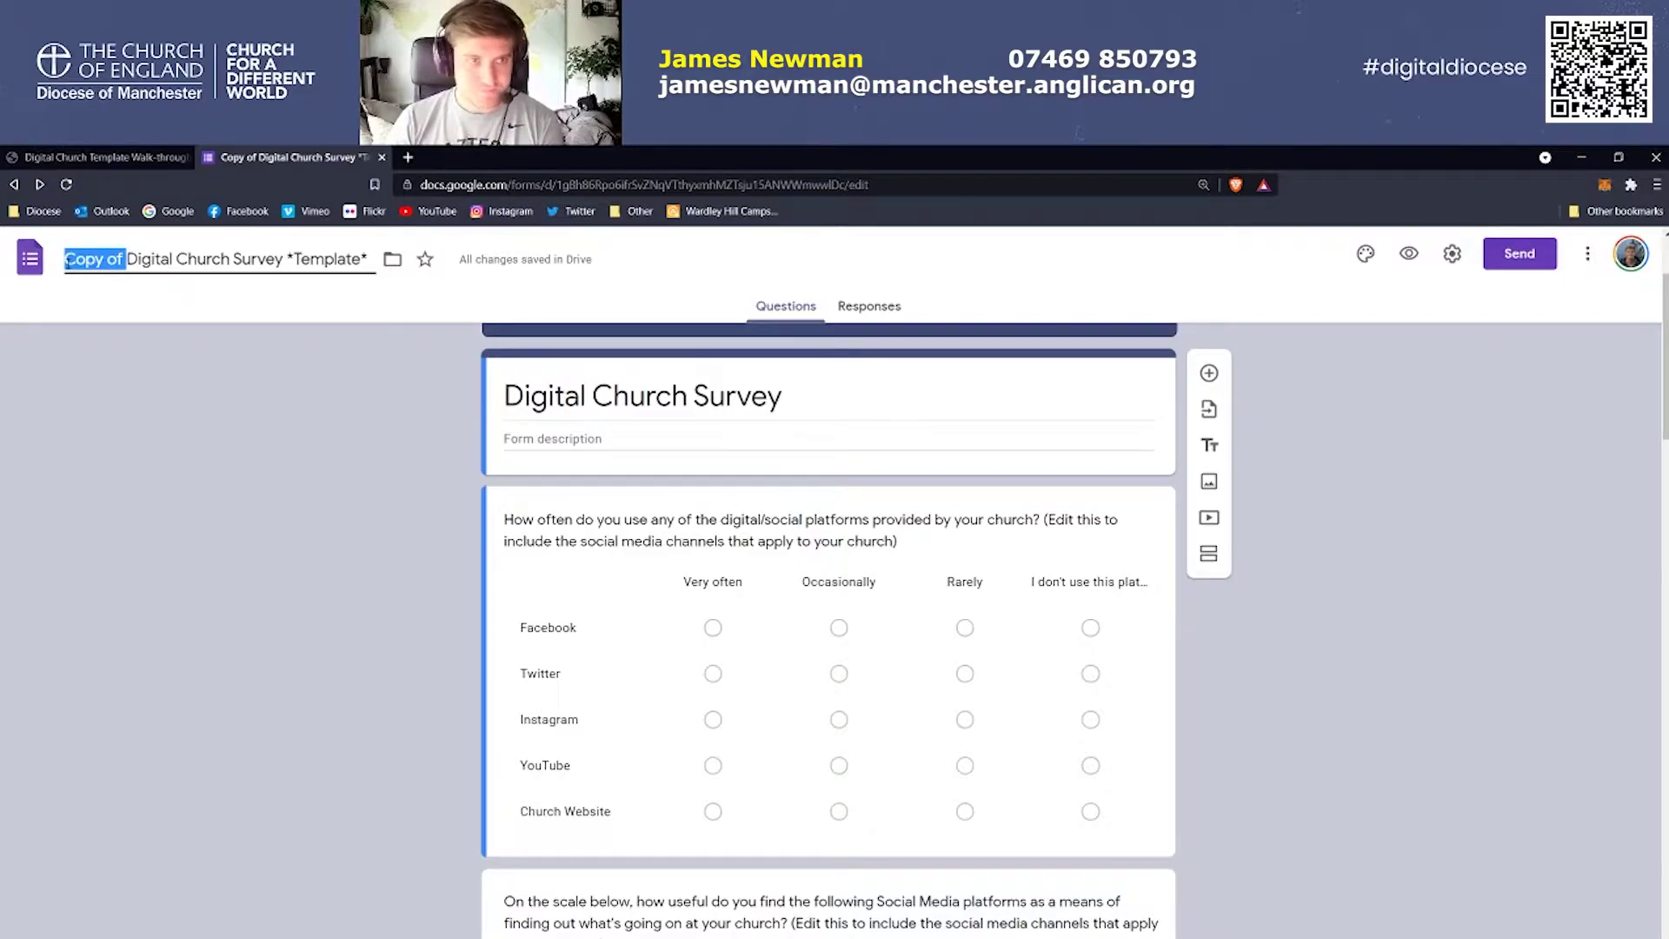
{"action": "key", "text": "BackSpace"}
{"action": "left_click_drag", "start_coordinate": [306, 259], "coordinate": [227, 259]}
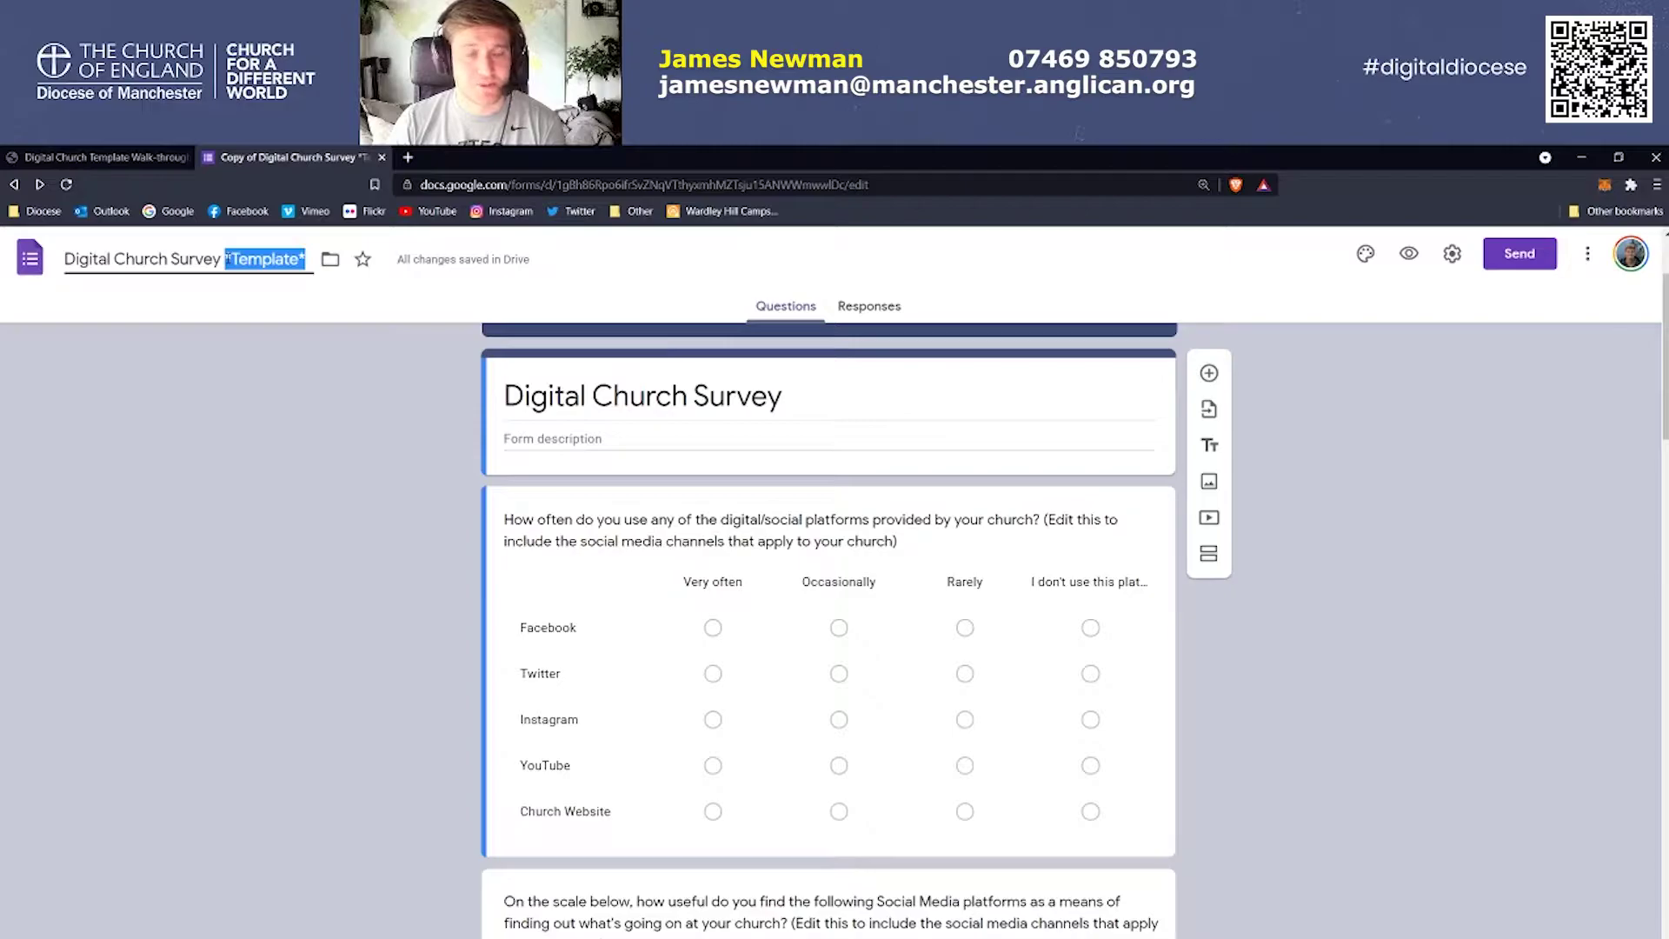
{"action": "key", "text": "BackSpace"}
{"action": "left_click", "coordinate": [269, 460]}
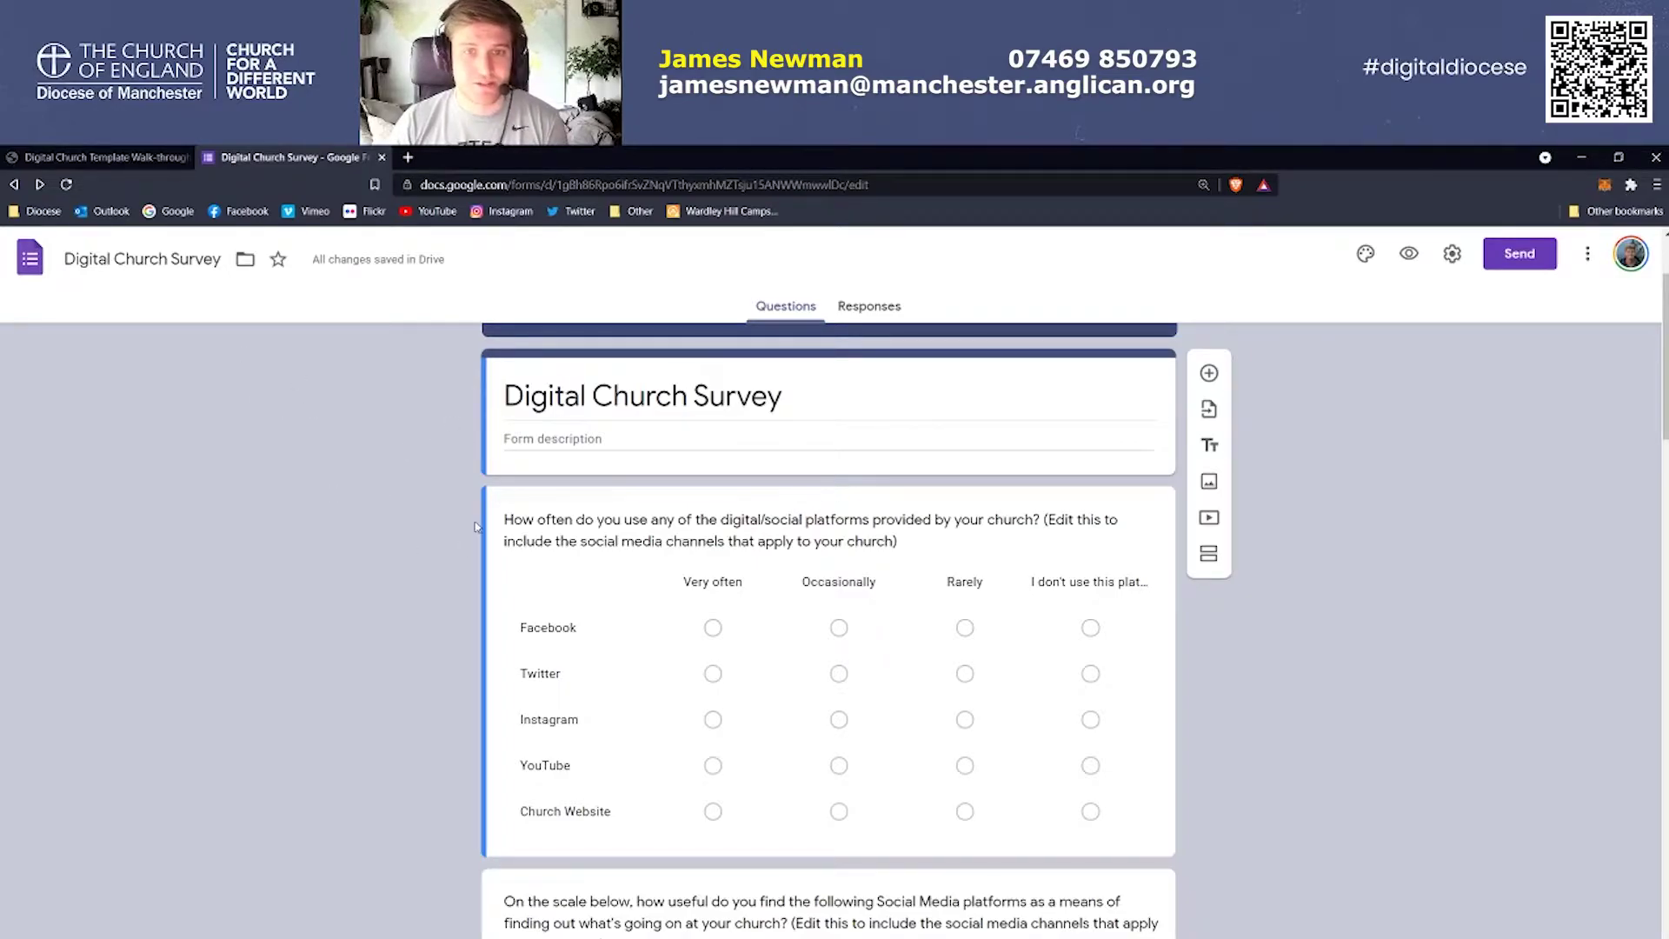
Review the survey questions on platform use, social media usefulness and household digital devices
{"action": "scroll", "coordinate": [403, 526], "scroll_direction": "up", "scroll_amount": 2}
{"action": "scroll", "coordinate": [402, 526], "scroll_direction": "down", "scroll_amount": 1}
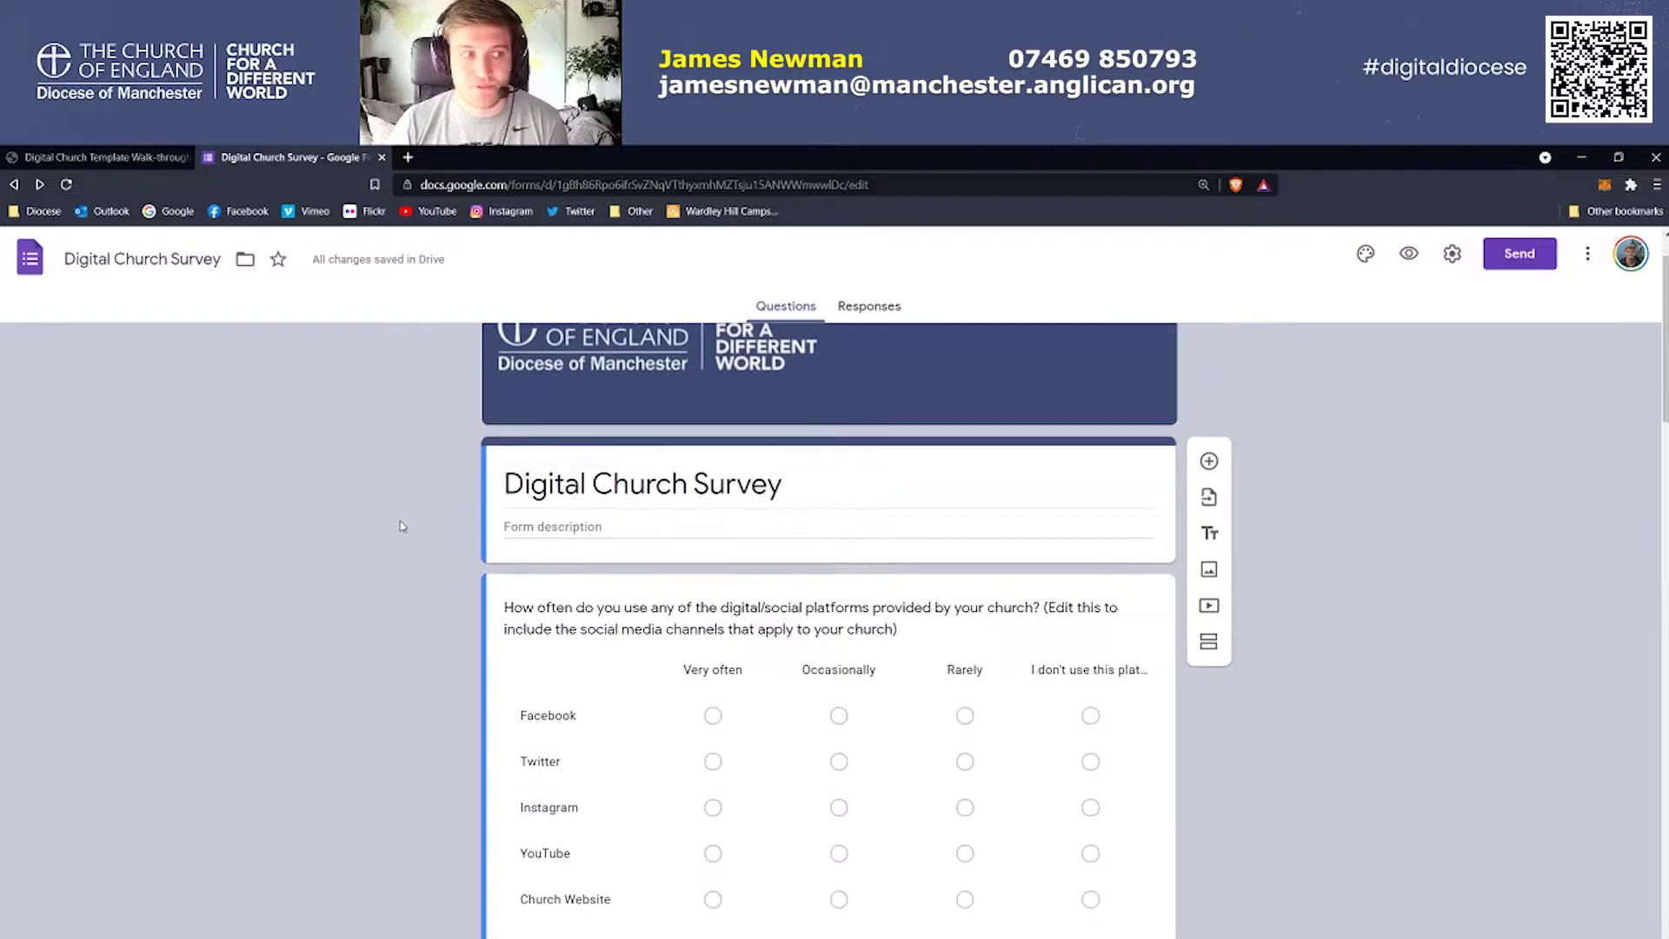
{"action": "scroll", "coordinate": [401, 526], "scroll_direction": "down", "scroll_amount": 1}
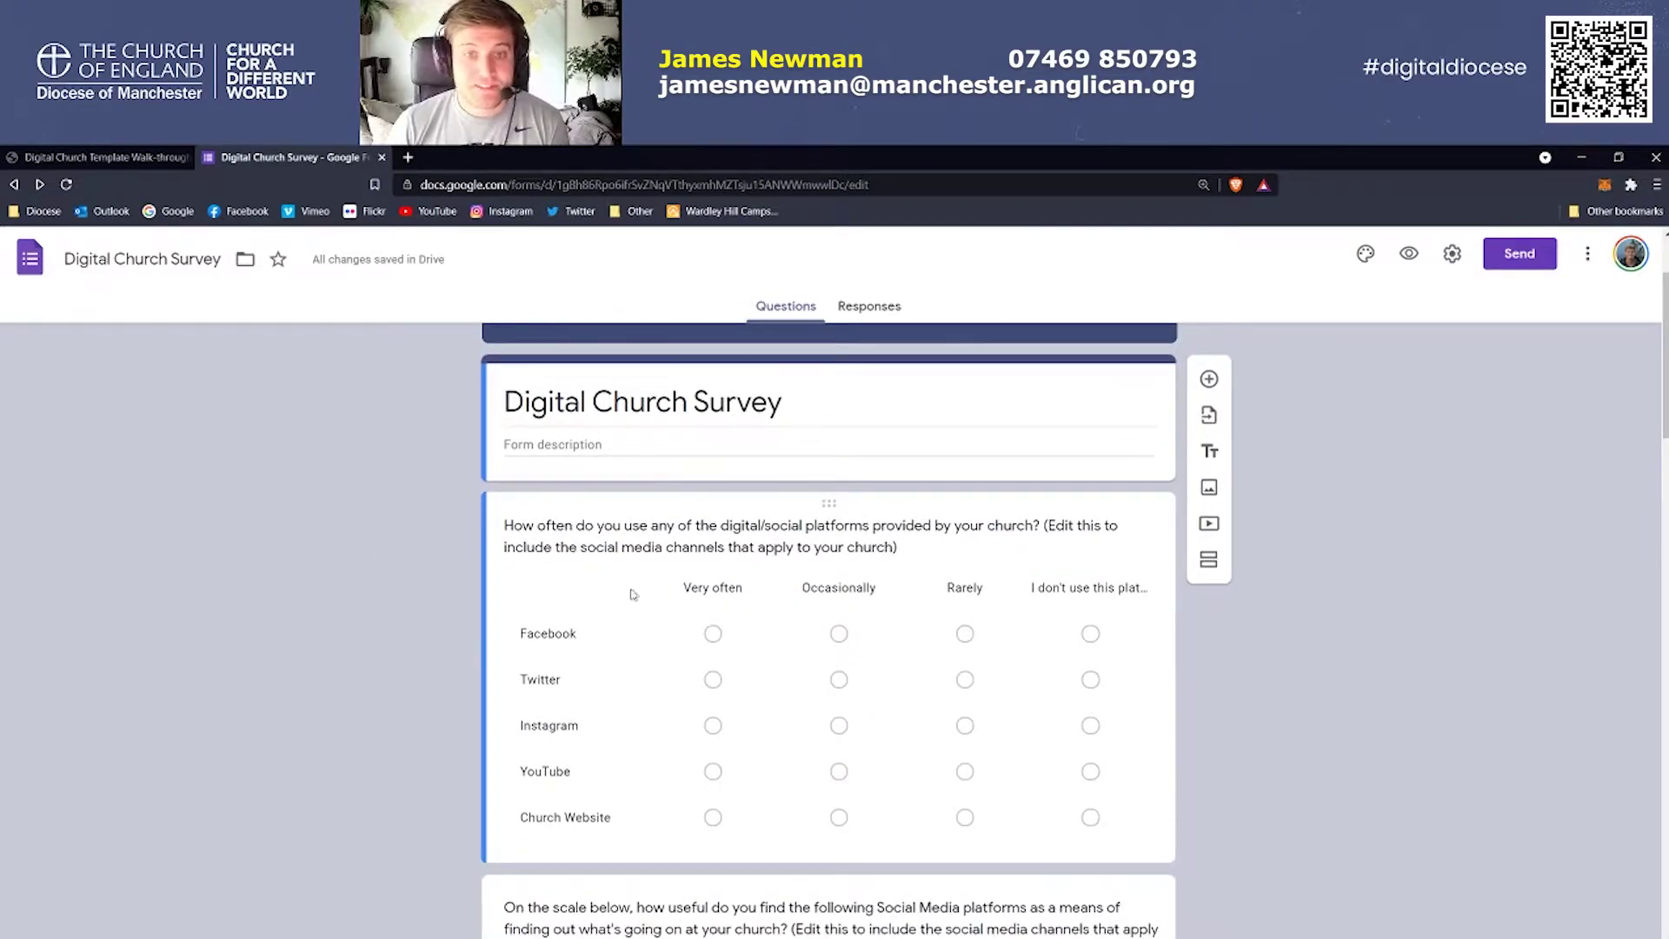
{"action": "scroll", "coordinate": [226, 556], "scroll_direction": "down", "scroll_amount": 5}
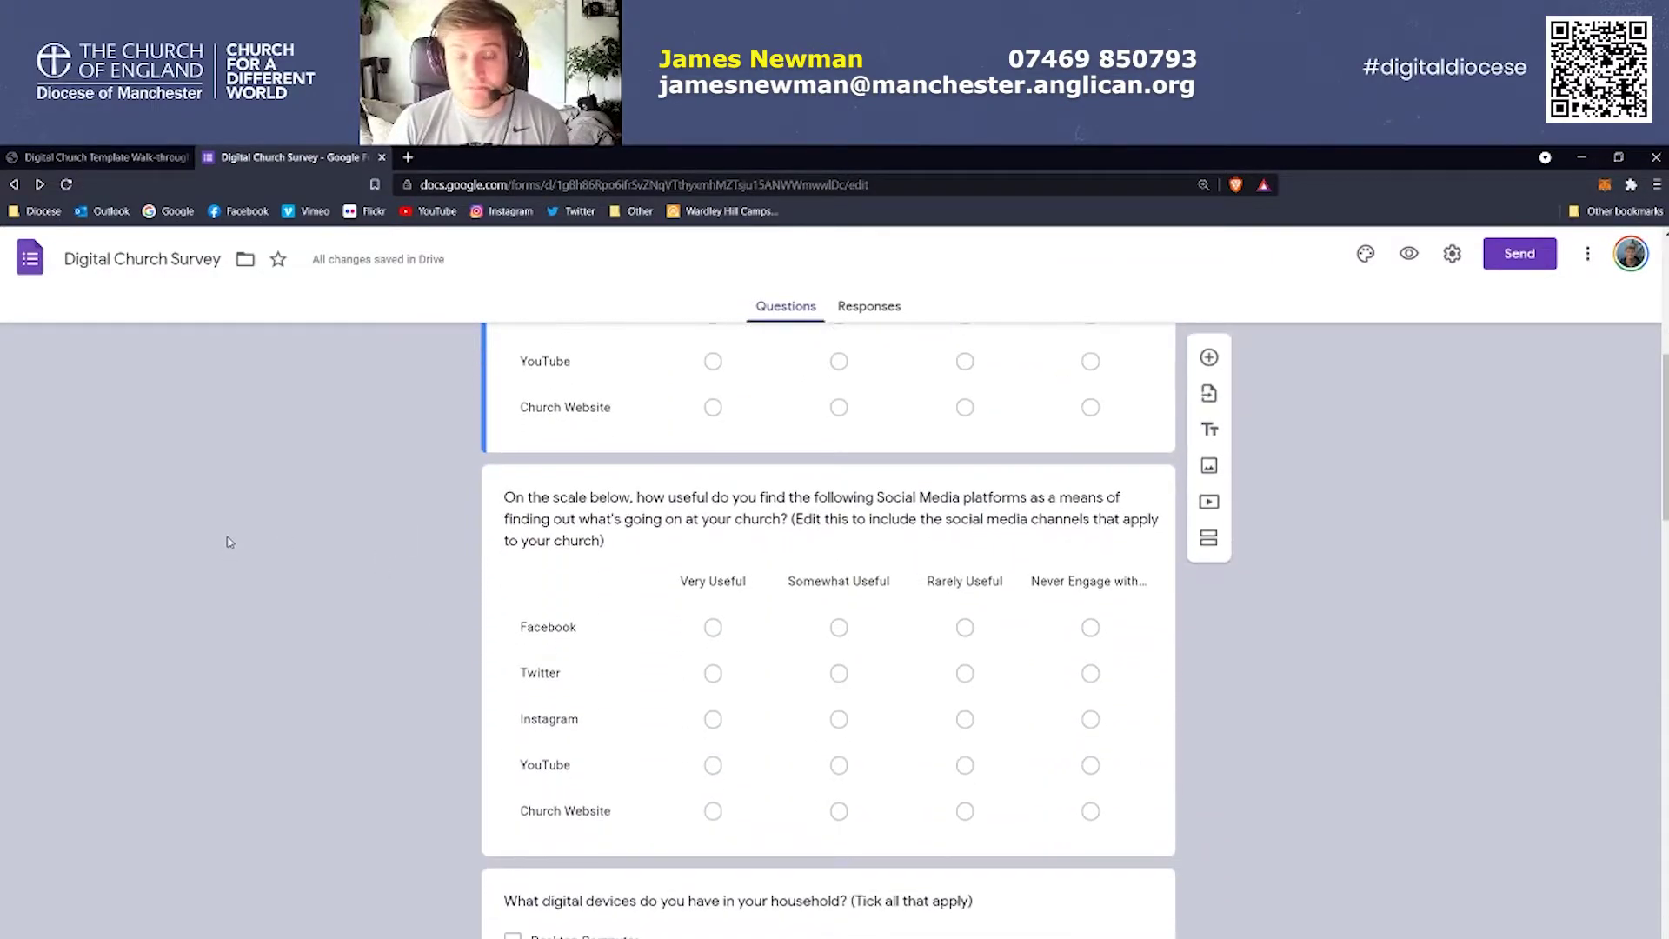
{"action": "scroll", "coordinate": [229, 542], "scroll_direction": "down", "scroll_amount": 1}
{"action": "scroll", "coordinate": [232, 524], "scroll_direction": "up", "scroll_amount": 4}
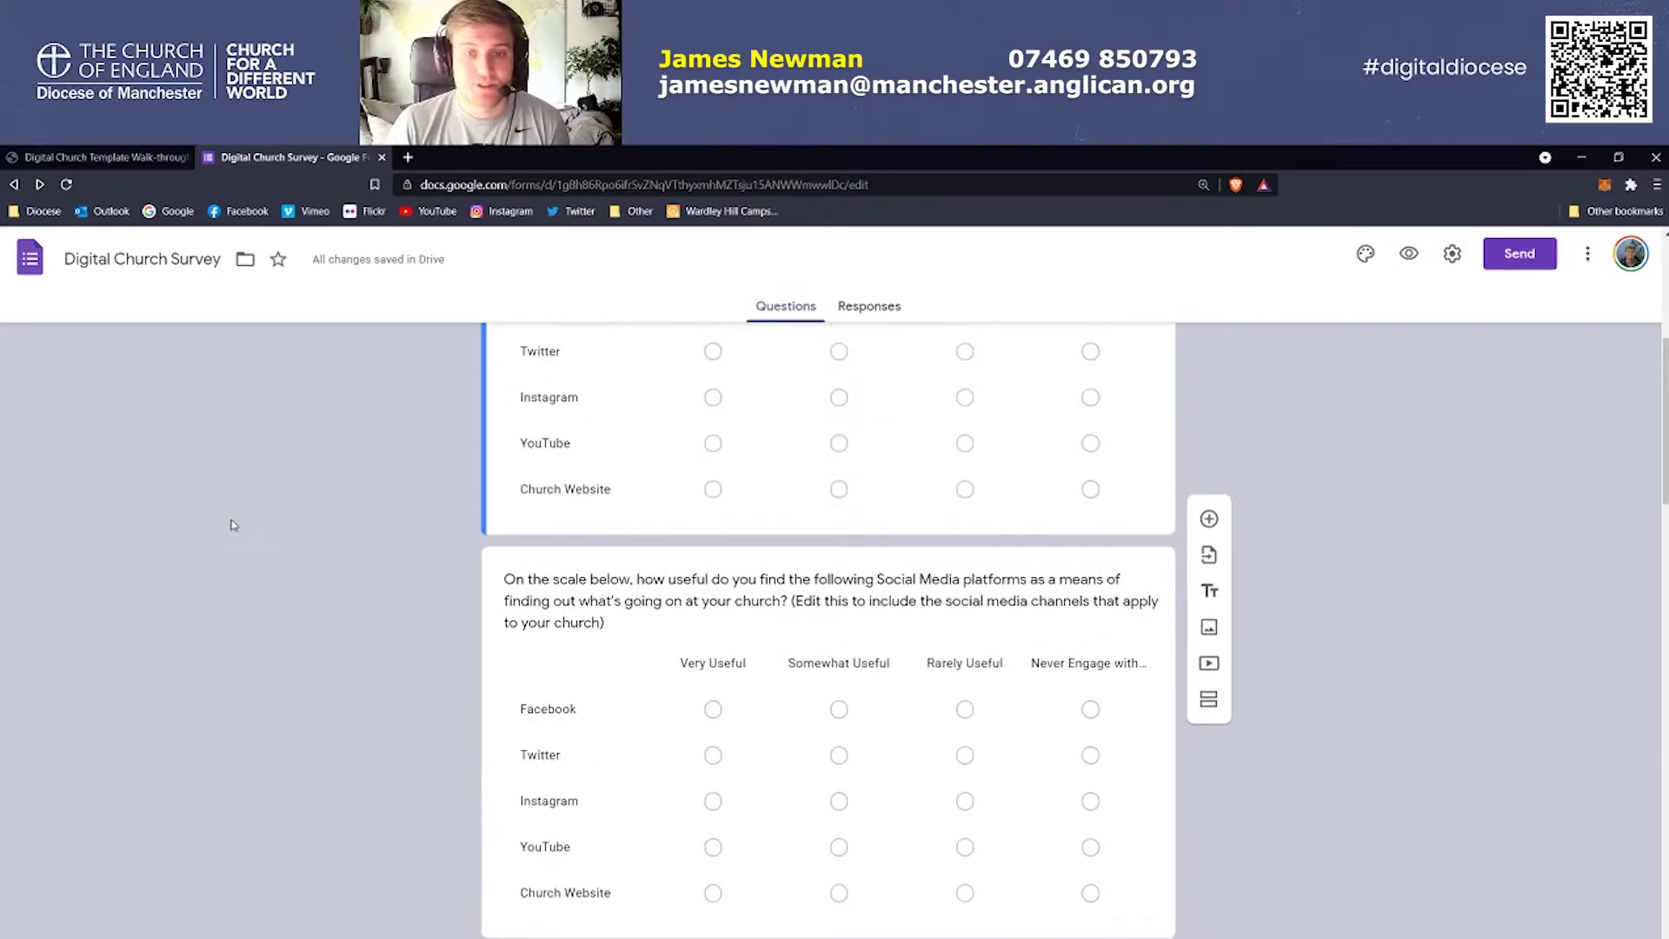
{"action": "scroll", "coordinate": [874, 772], "scroll_direction": "down", "scroll_amount": 1}
{"action": "scroll", "coordinate": [874, 772], "scroll_direction": "down", "scroll_amount": 6}
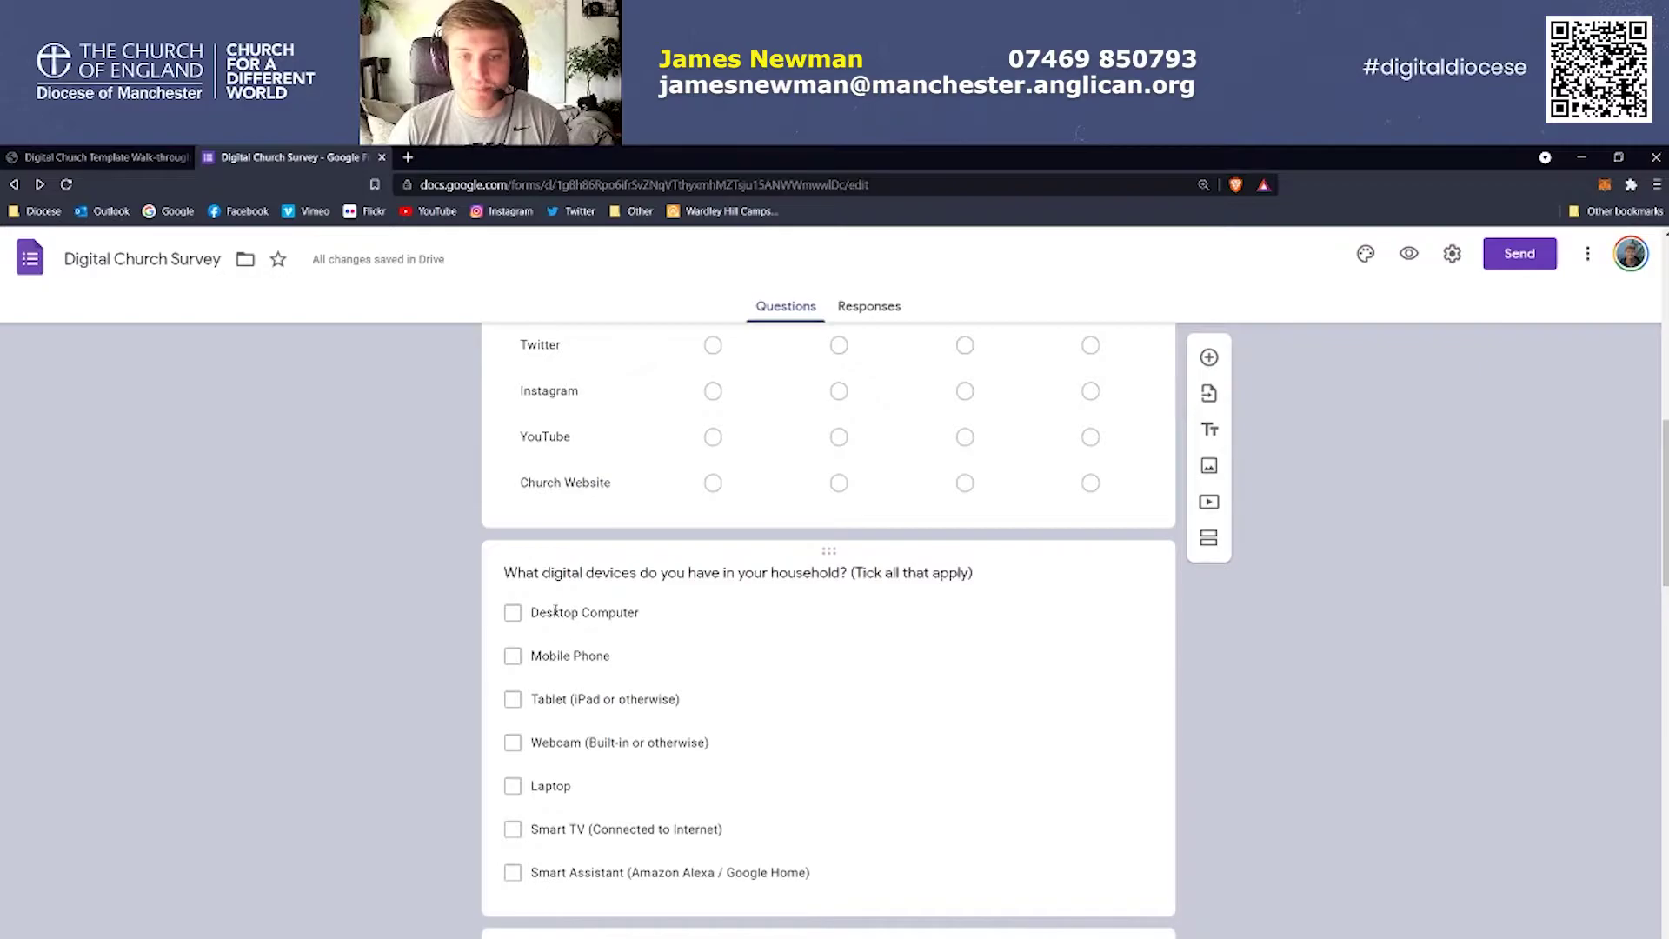
{"action": "scroll", "coordinate": [365, 600], "scroll_direction": "up", "scroll_amount": 6}
{"action": "scroll", "coordinate": [365, 597], "scroll_direction": "up", "scroll_amount": 2}
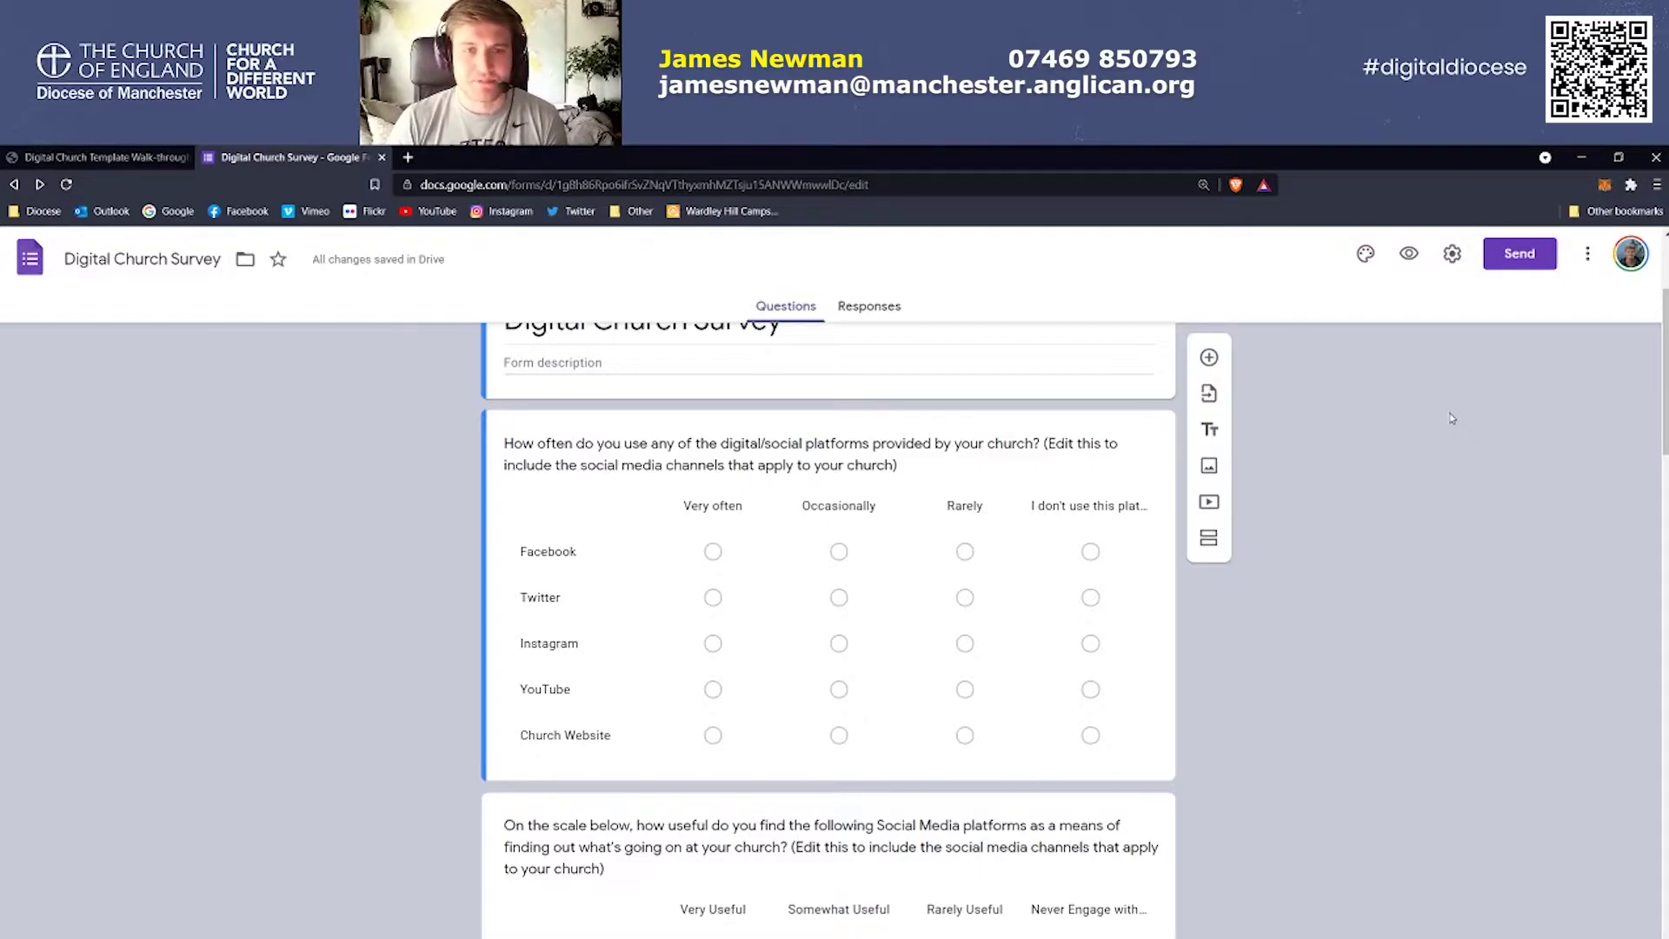
{"action": "scroll", "coordinate": [1450, 418], "scroll_direction": "up", "scroll_amount": 2}
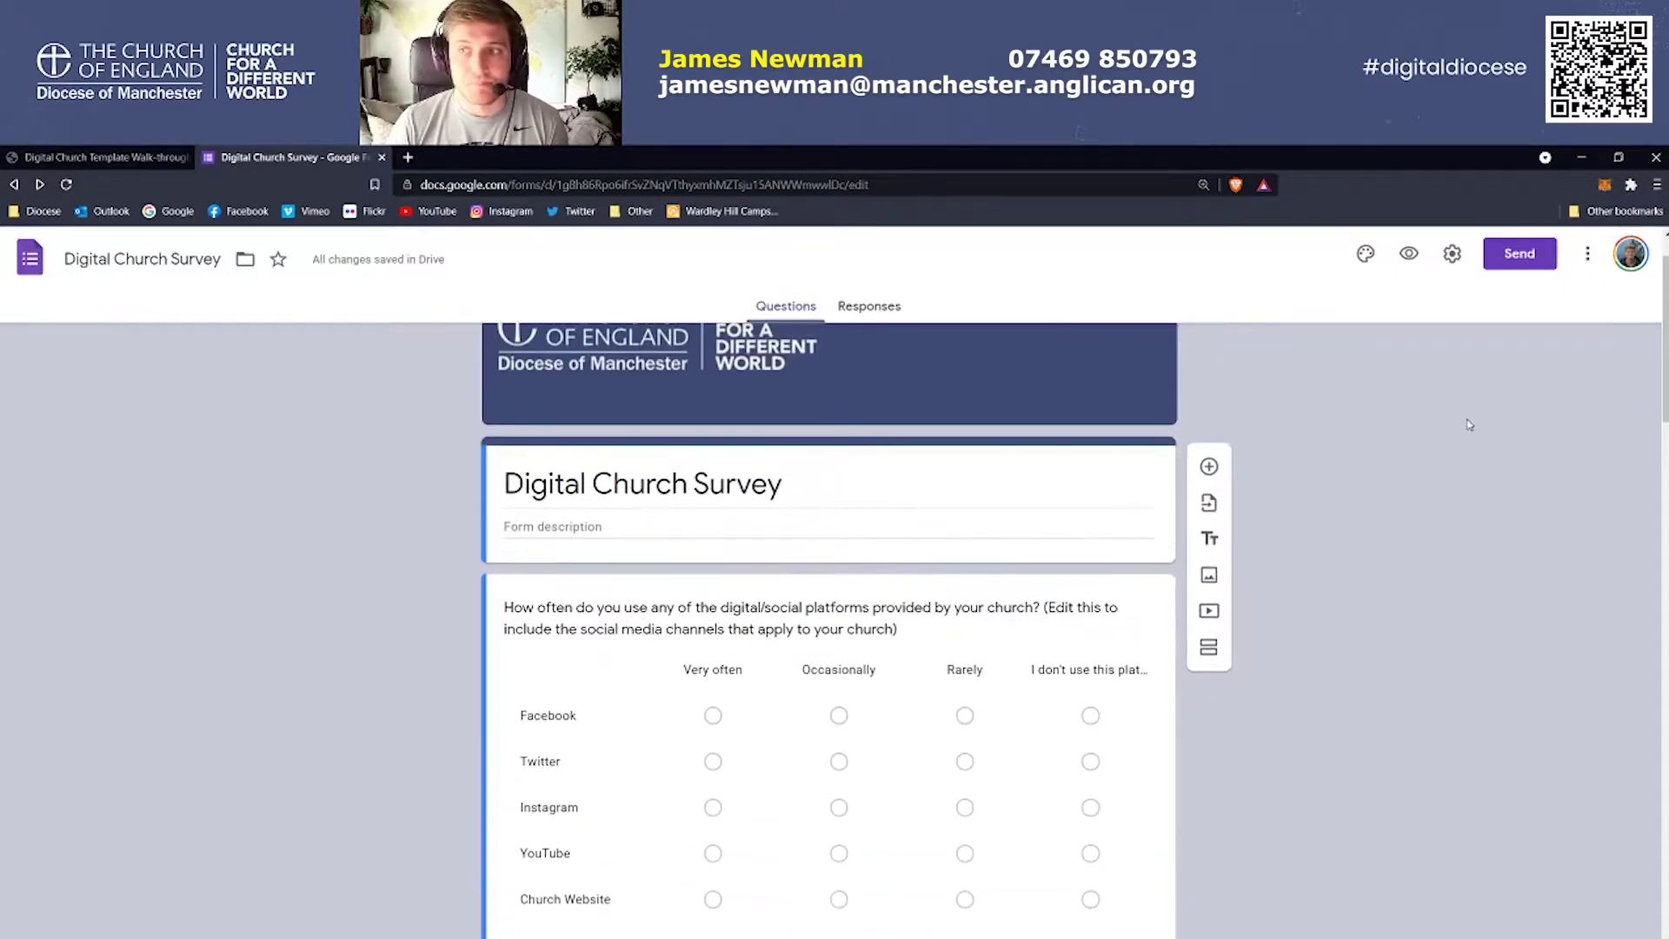
{"action": "scroll", "coordinate": [1518, 472], "scroll_direction": "down", "scroll_amount": 1}
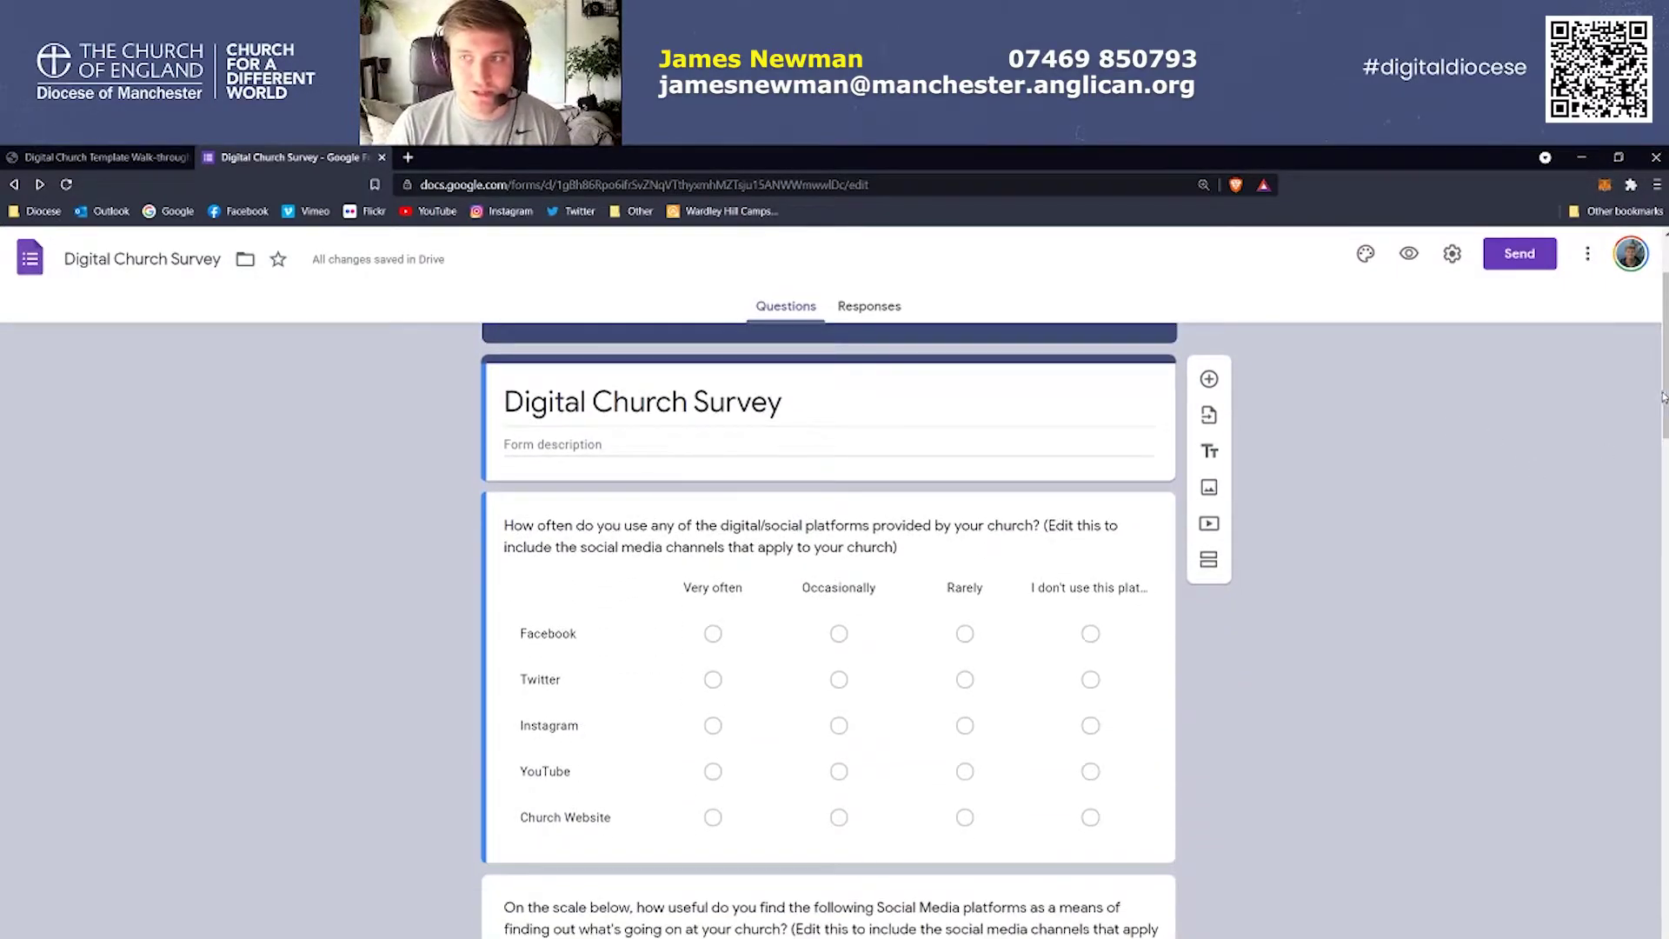
{"action": "scroll", "coordinate": [1665, 389], "scroll_direction": "down", "scroll_amount": 1}
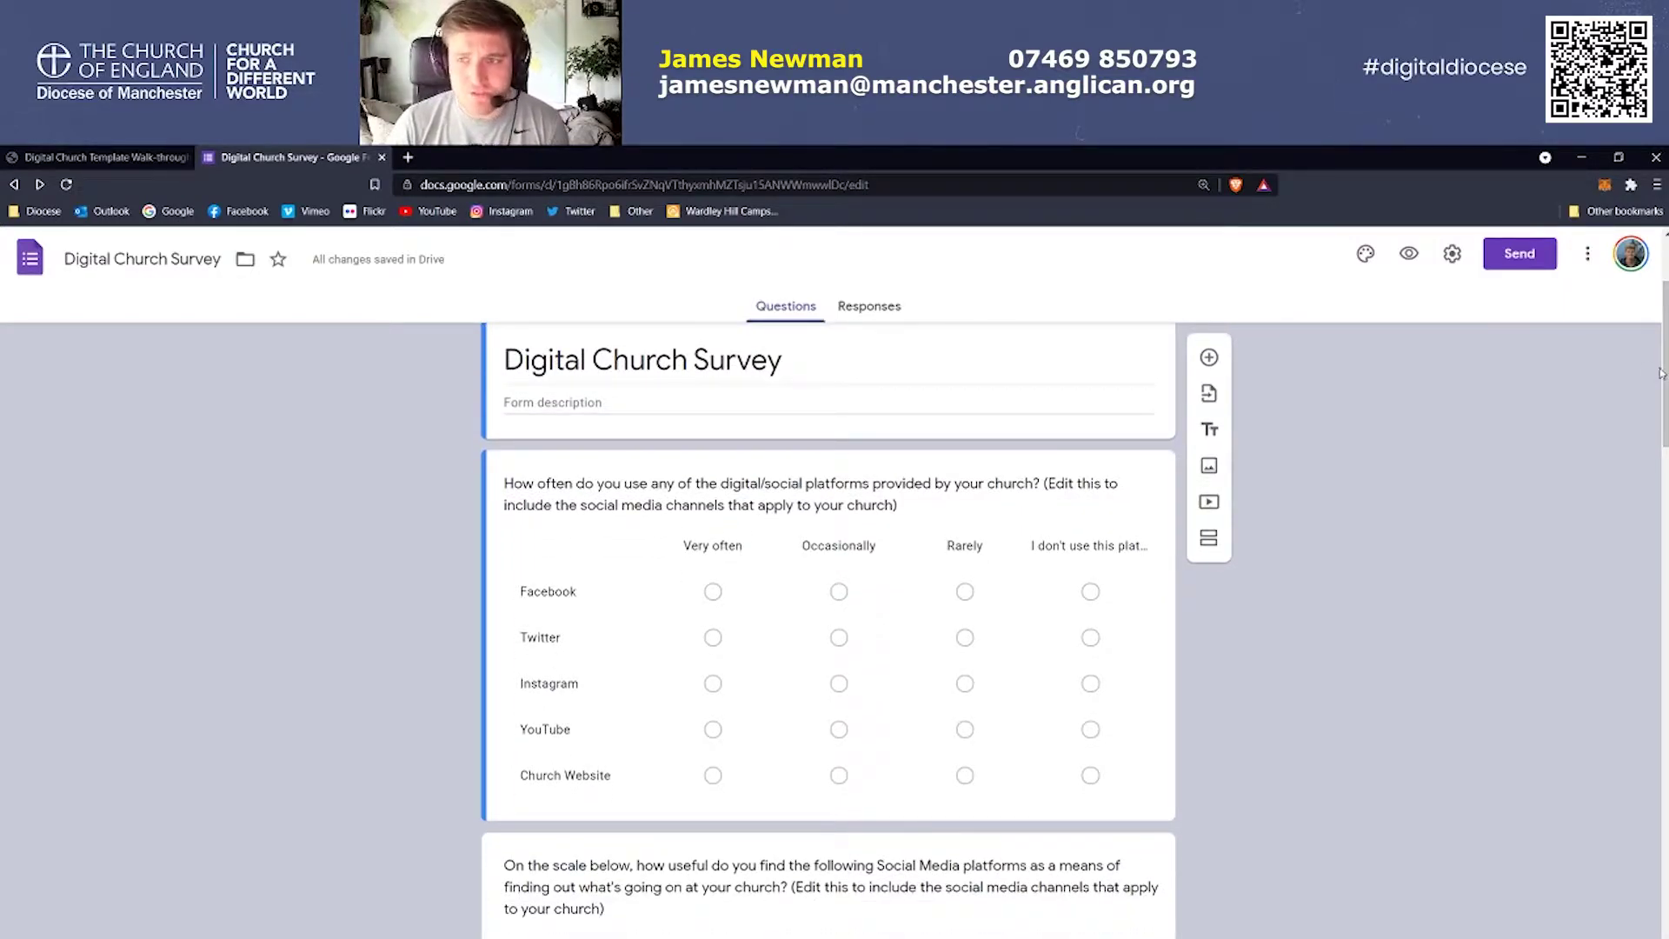
{"action": "scroll", "coordinate": [1665, 376], "scroll_direction": "up", "scroll_amount": 1}
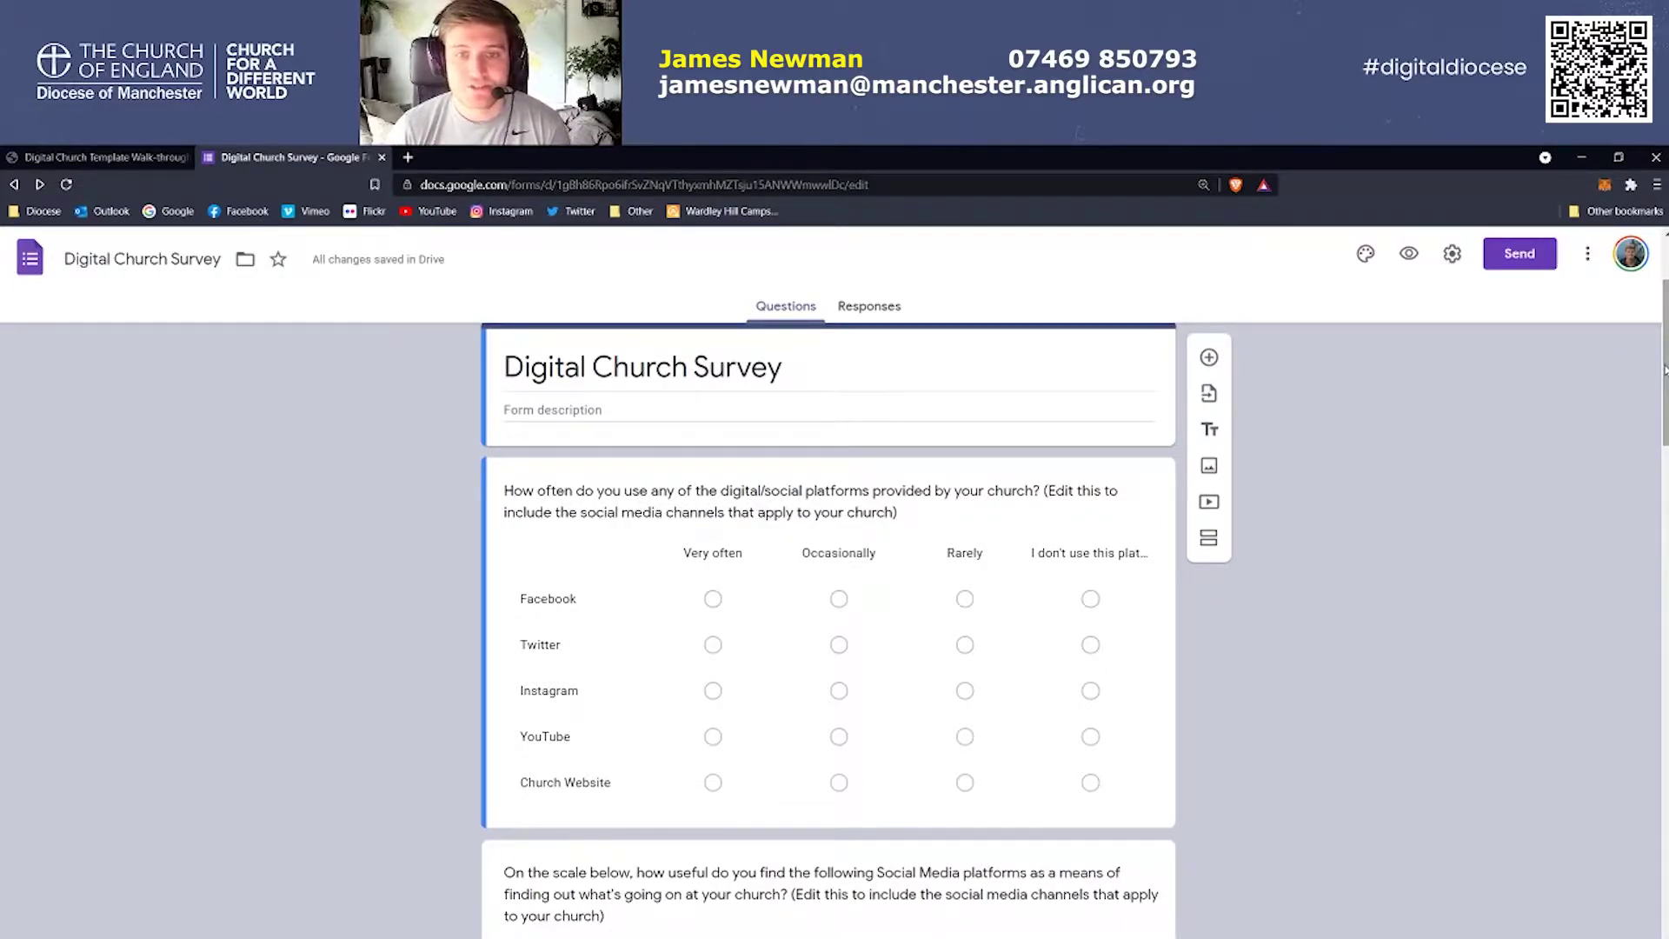
{"action": "left_click_drag", "start_coordinate": [1664, 369], "coordinate": [1664, 365]}
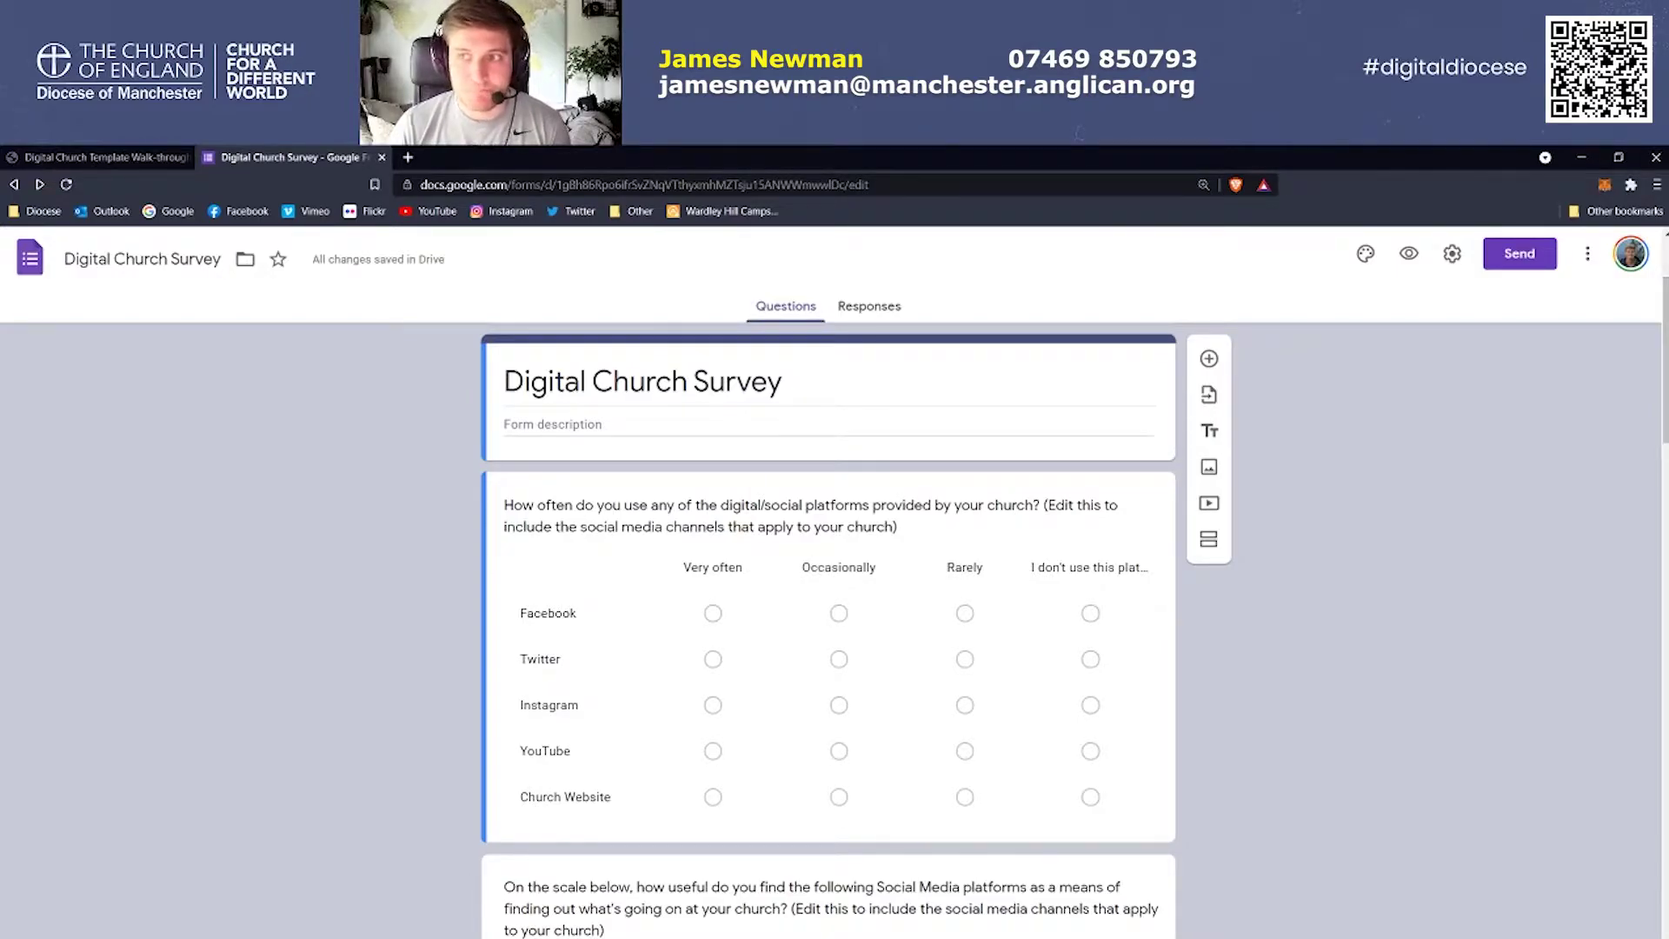
{"action": "left_click_drag", "start_coordinate": [1664, 365], "coordinate": [1665, 368]}
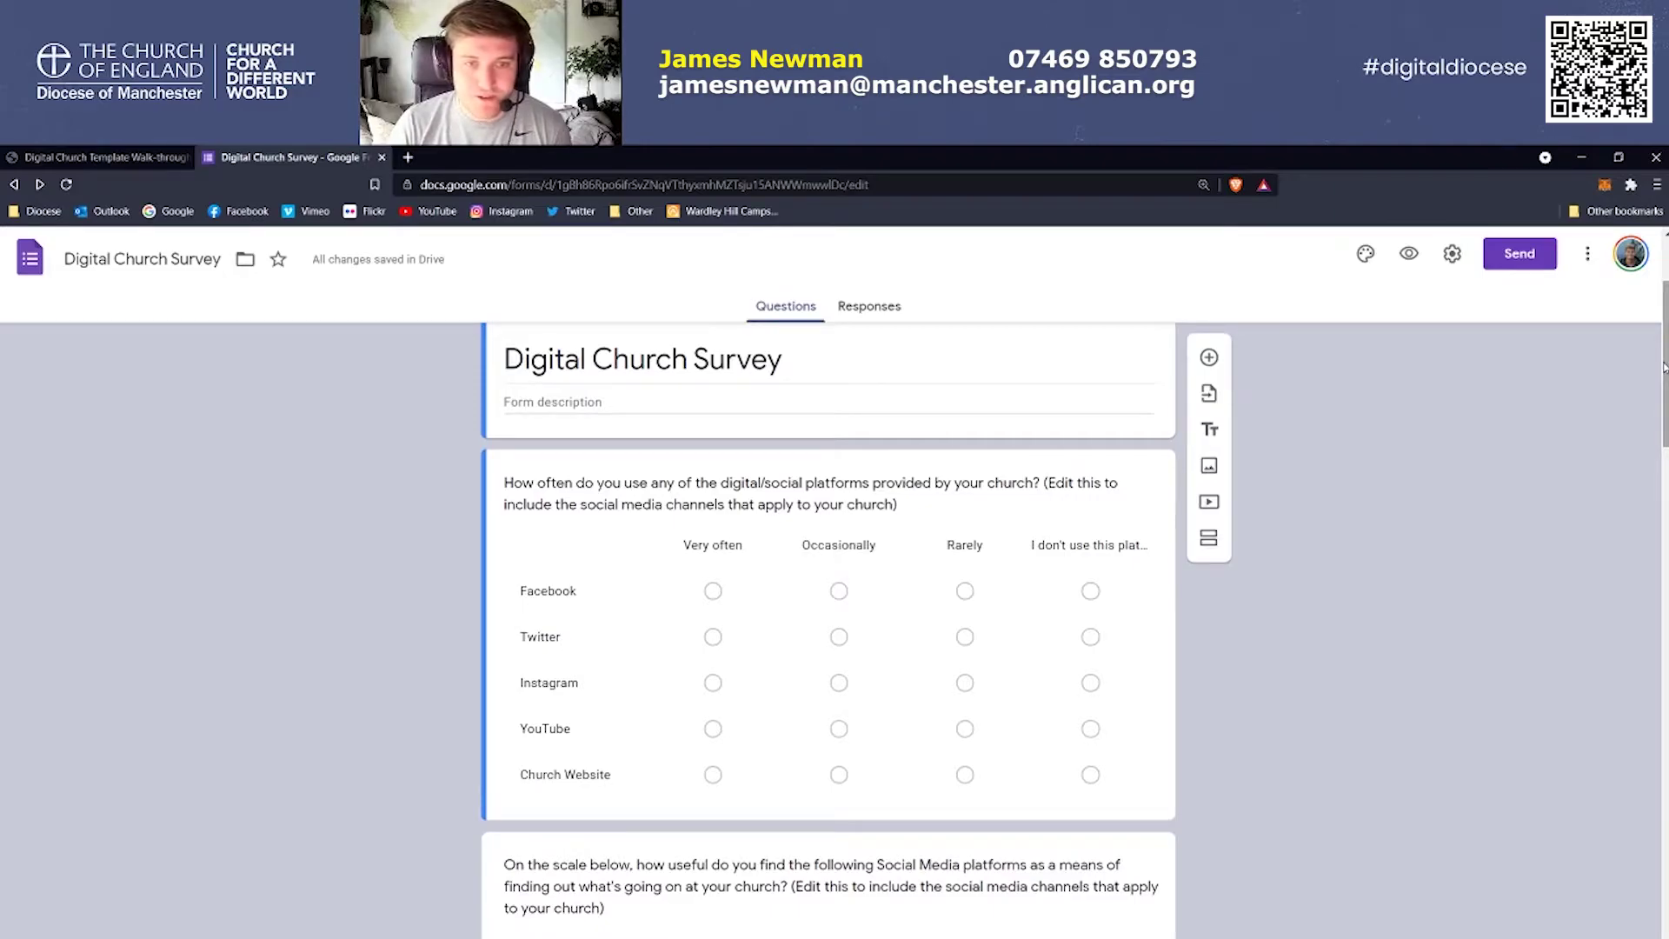
{"action": "left_click_drag", "start_coordinate": [1663, 368], "coordinate": [1663, 372]}
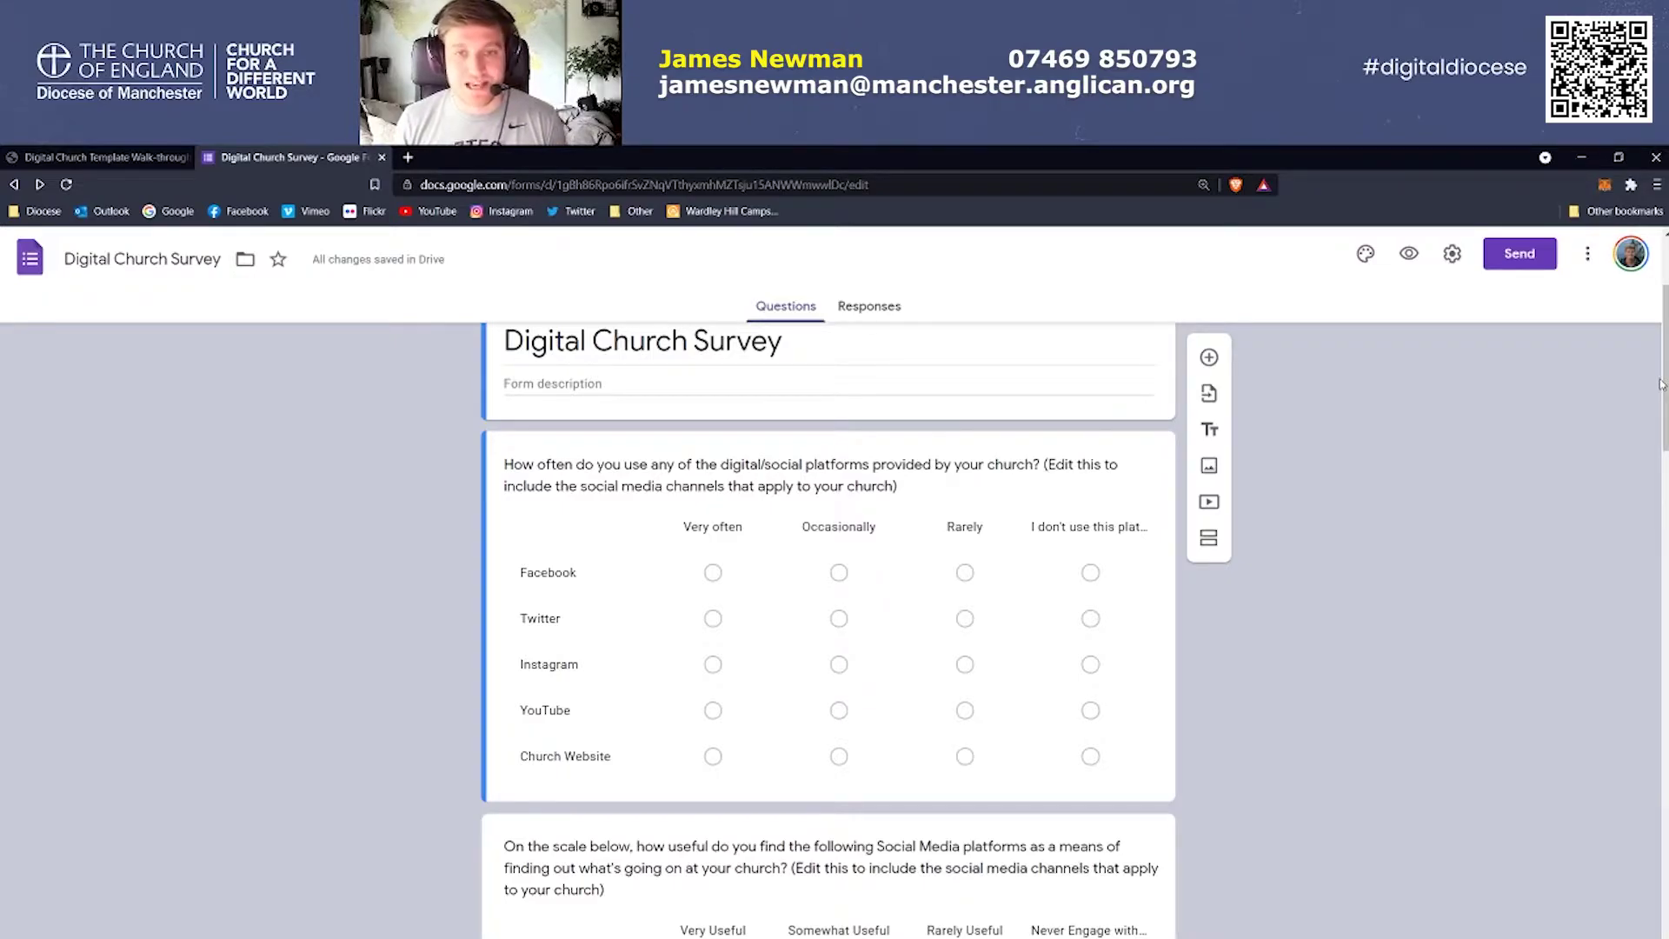
{"action": "left_click_drag", "start_coordinate": [1661, 383], "coordinate": [1666, 383]}
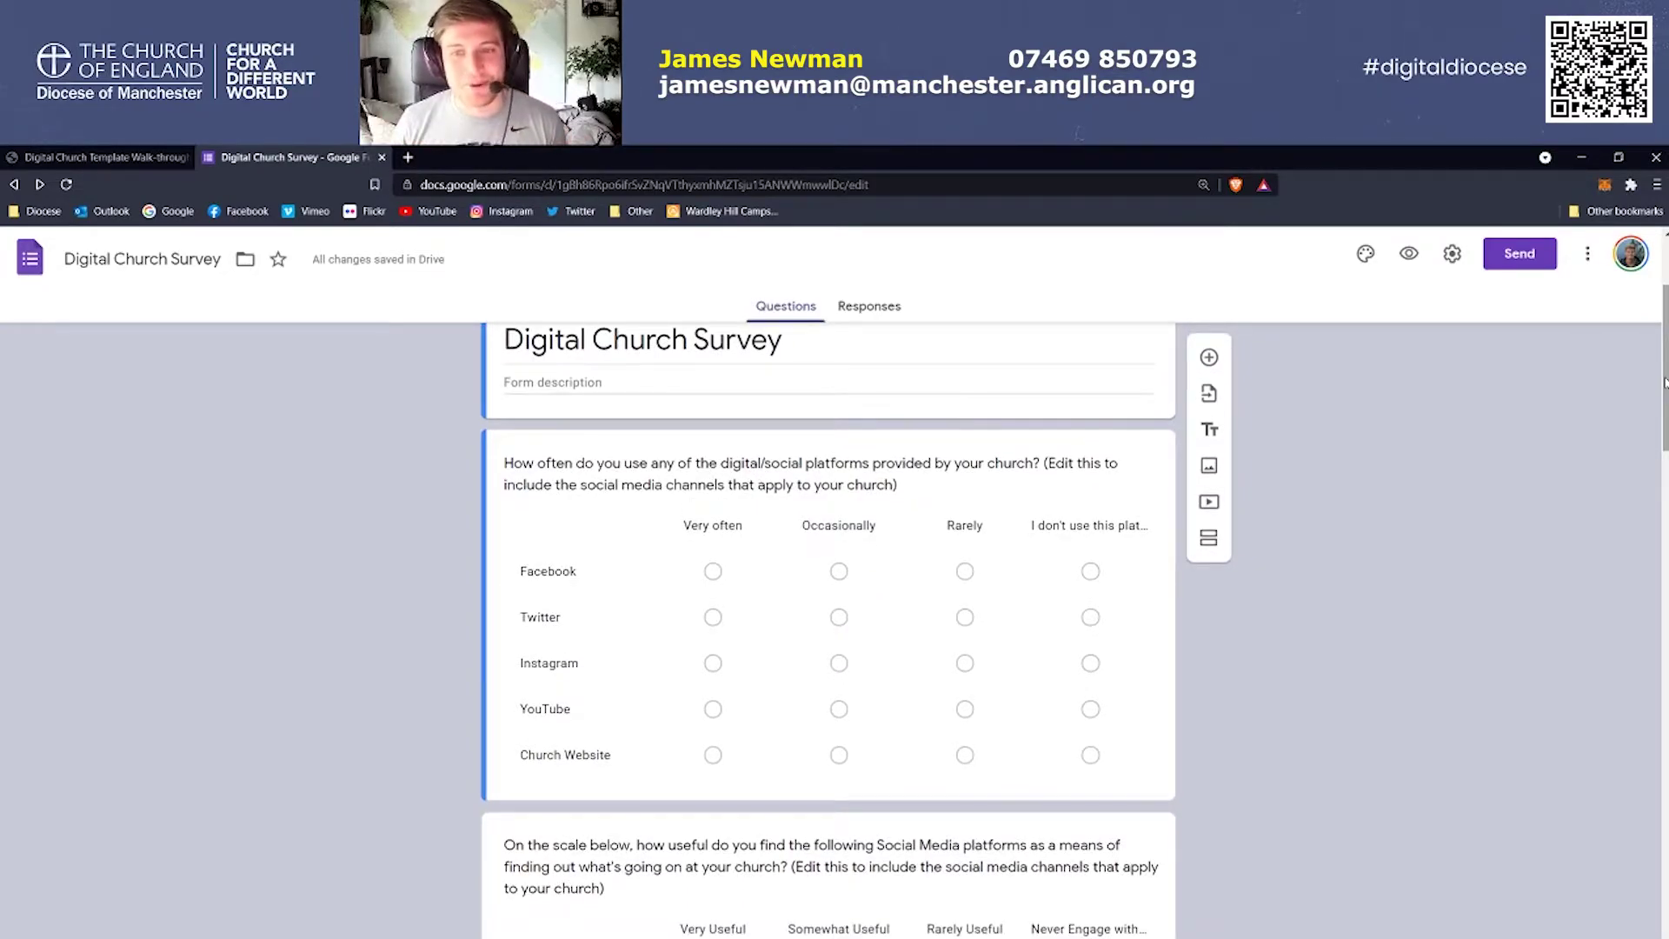
In the platform-use question's grid, remove the YouTube row and add a row named "TikTok"
{"action": "scroll", "coordinate": [626, 700], "scroll_direction": "down", "scroll_amount": 1}
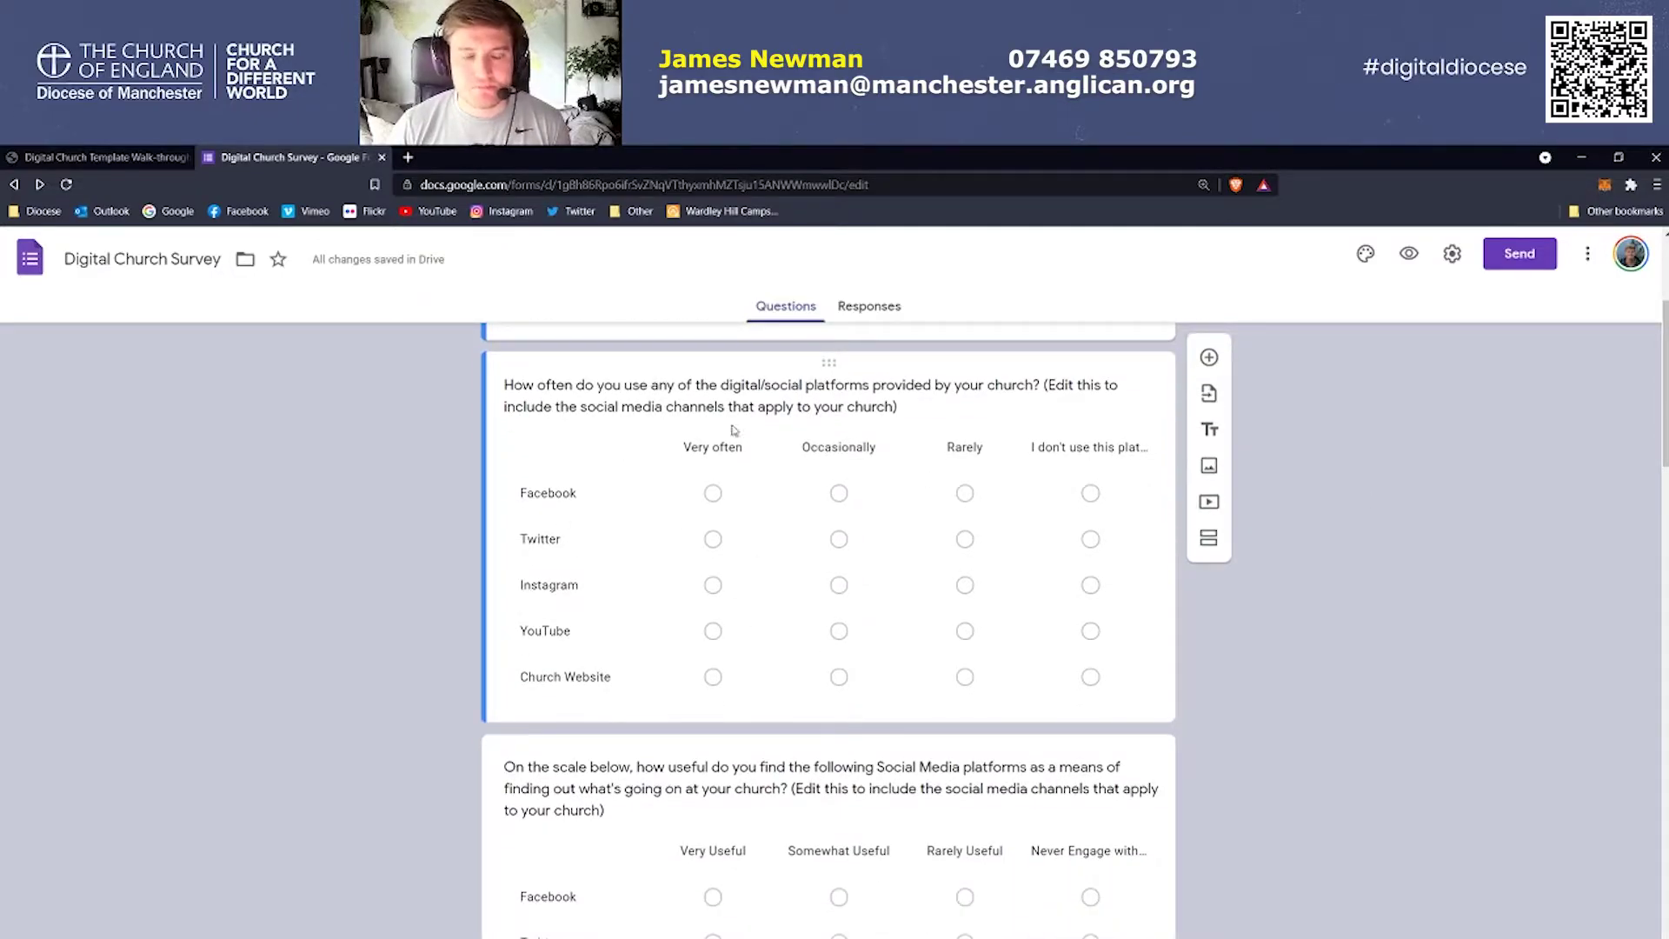
{"action": "left_click", "coordinate": [601, 432]}
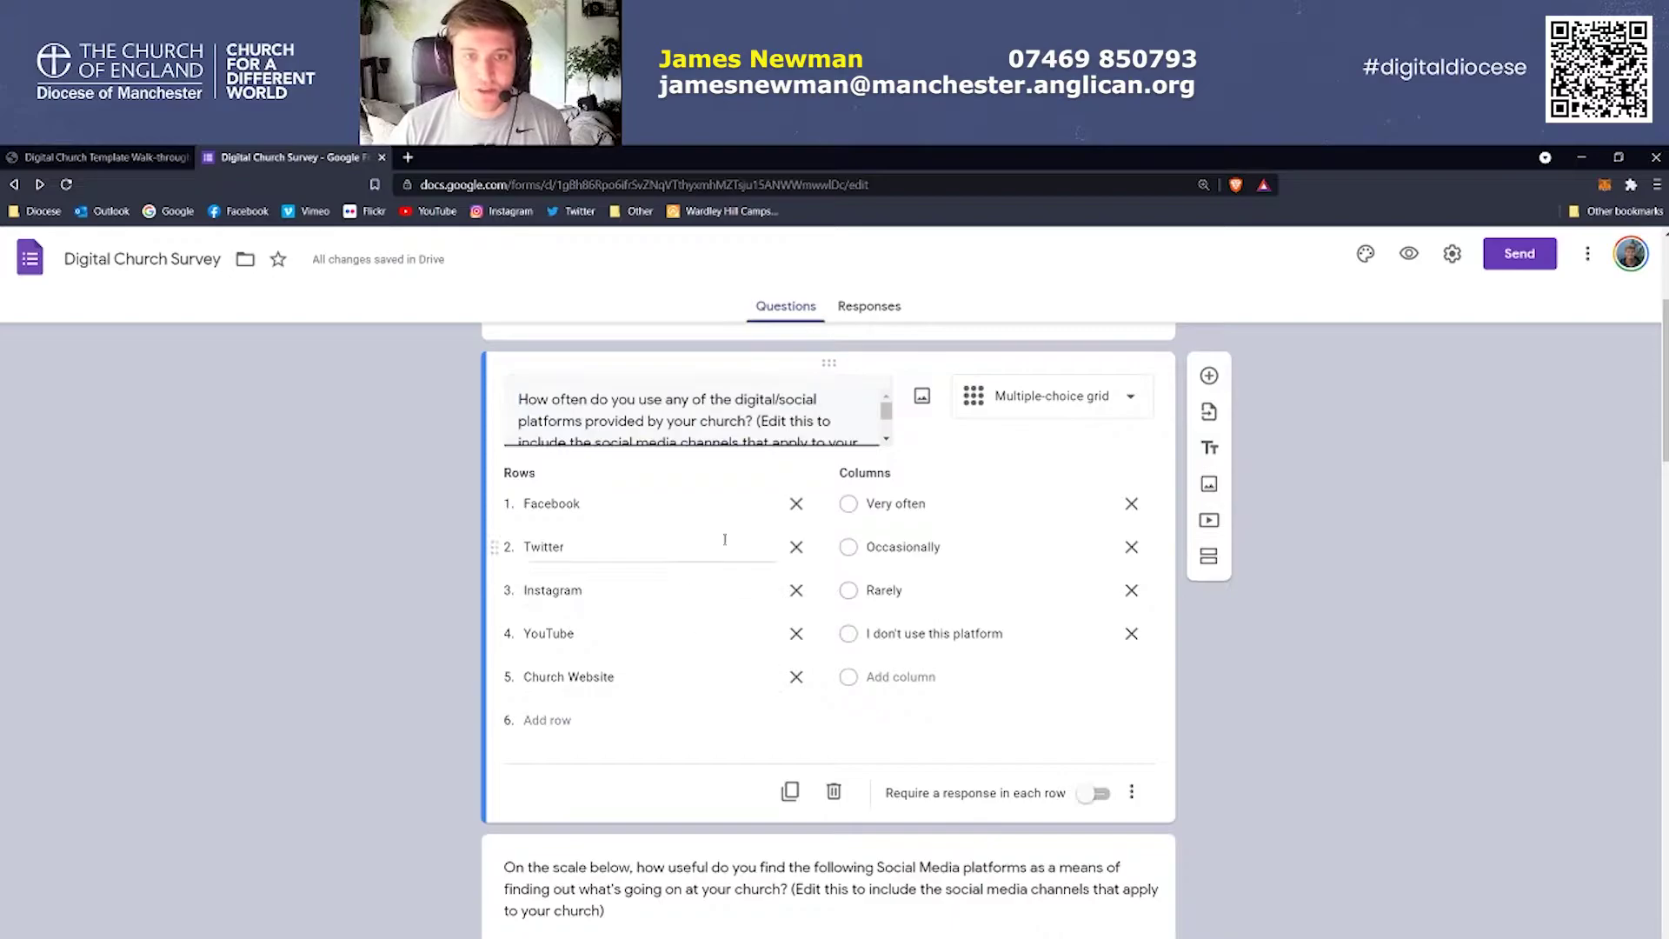
{"action": "left_click_drag", "start_coordinate": [887, 418], "coordinate": [886, 423]}
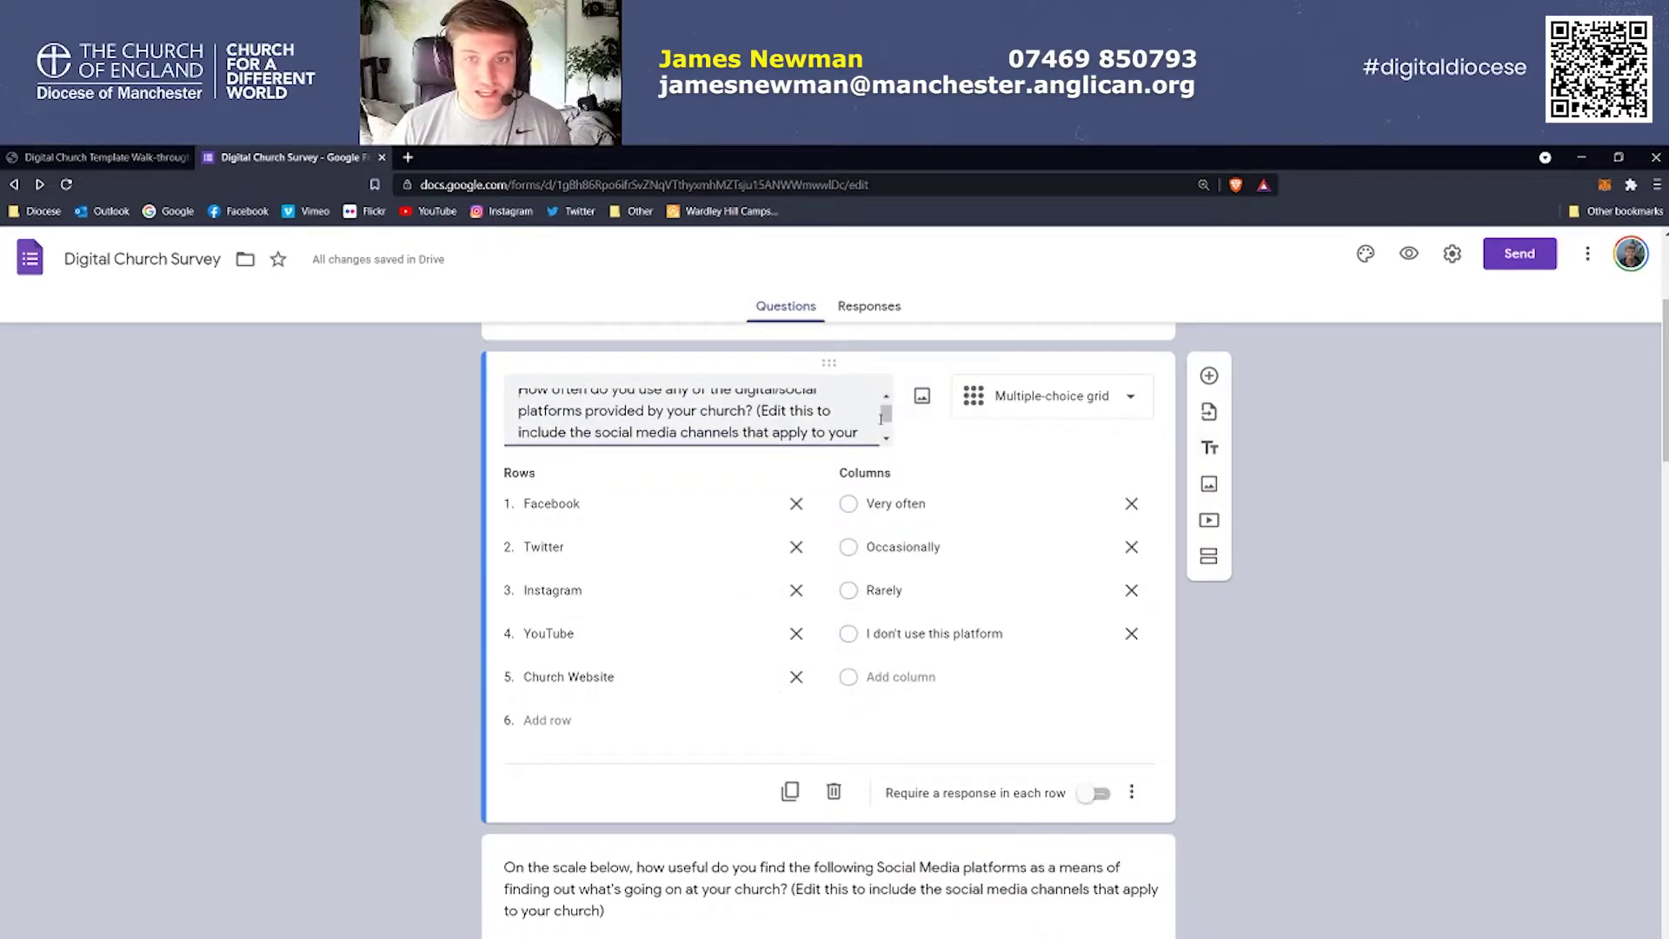
{"action": "left_click_drag", "start_coordinate": [887, 414], "coordinate": [888, 421]}
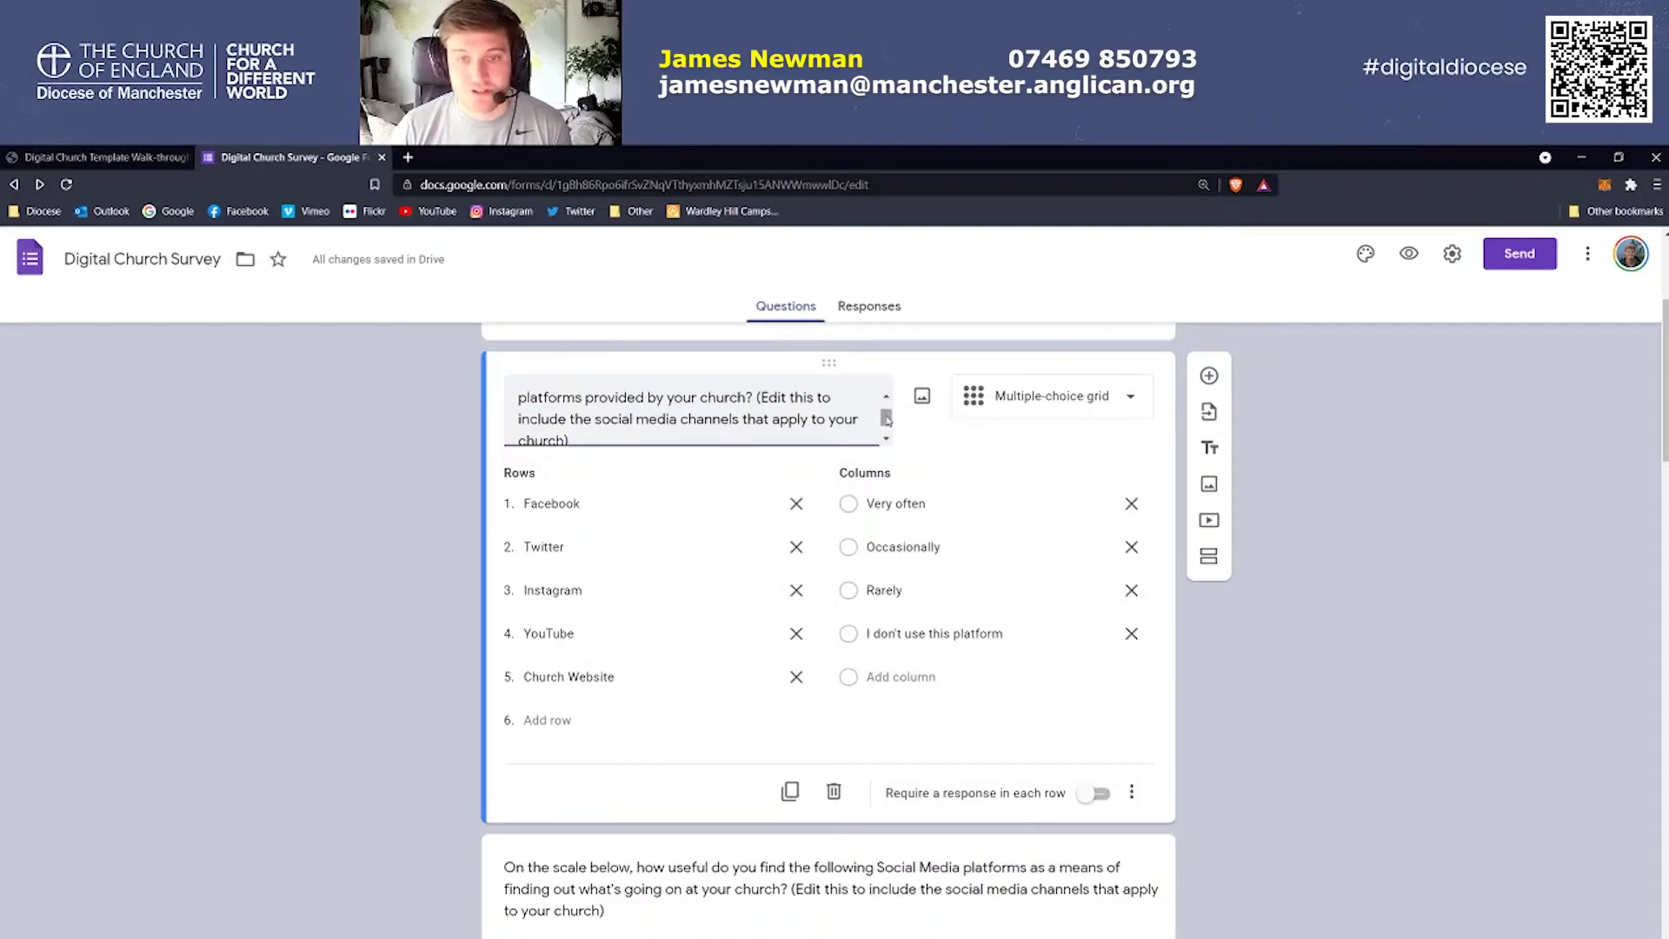
{"action": "left_click", "coordinate": [798, 635]}
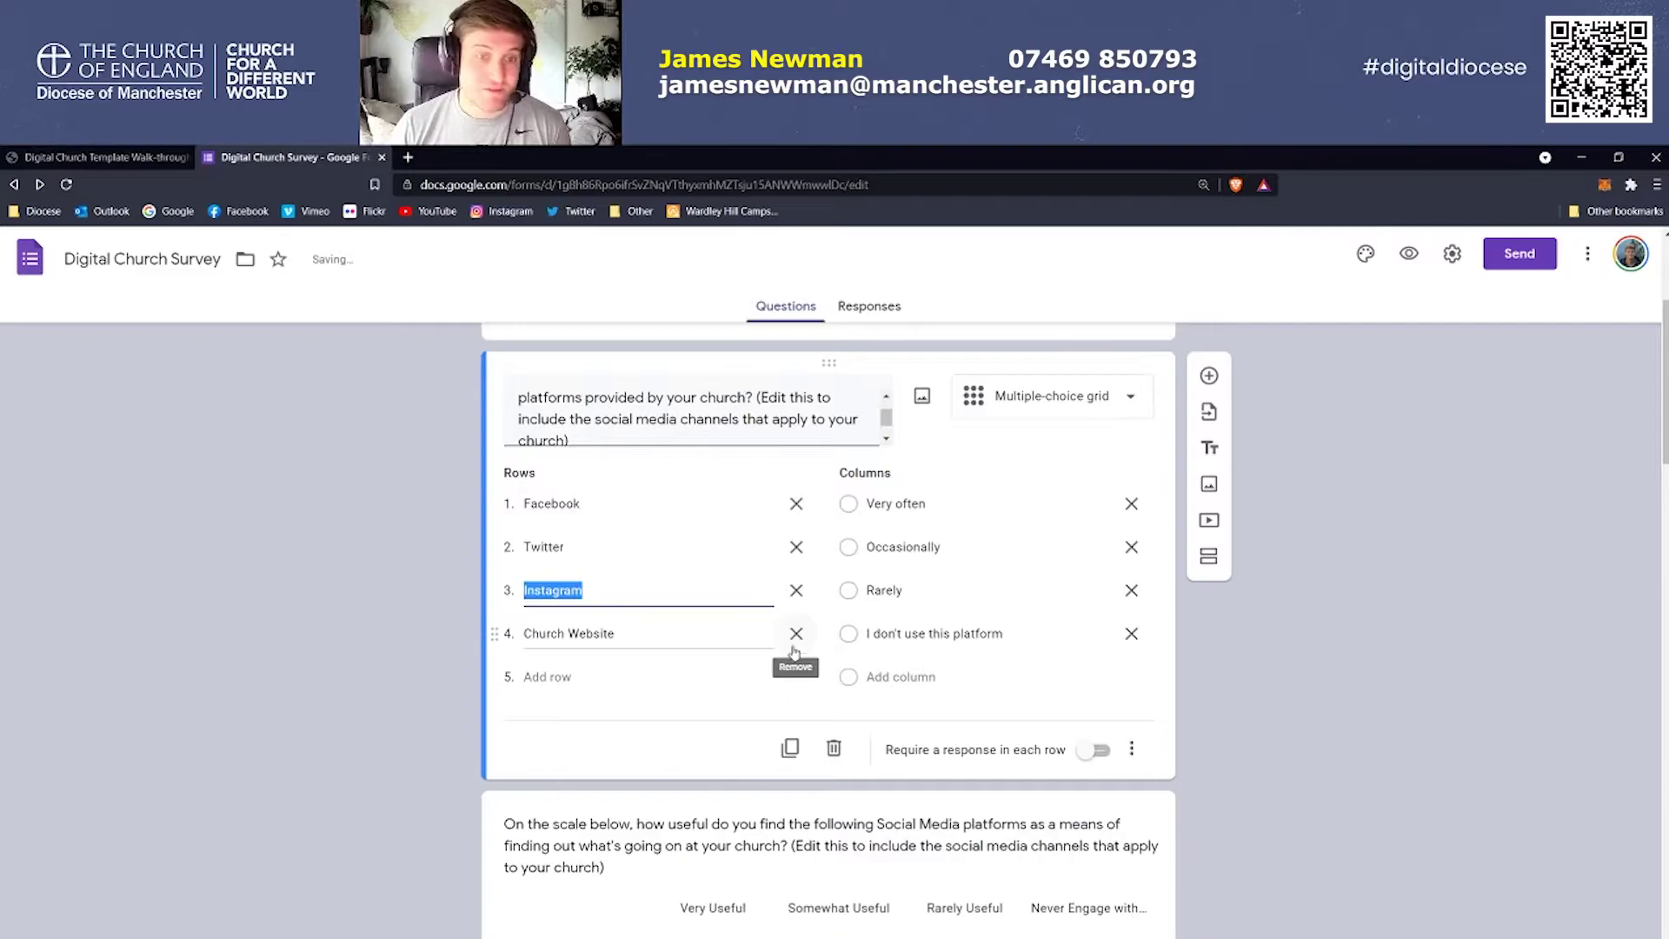
{"action": "left_click", "coordinate": [556, 682]}
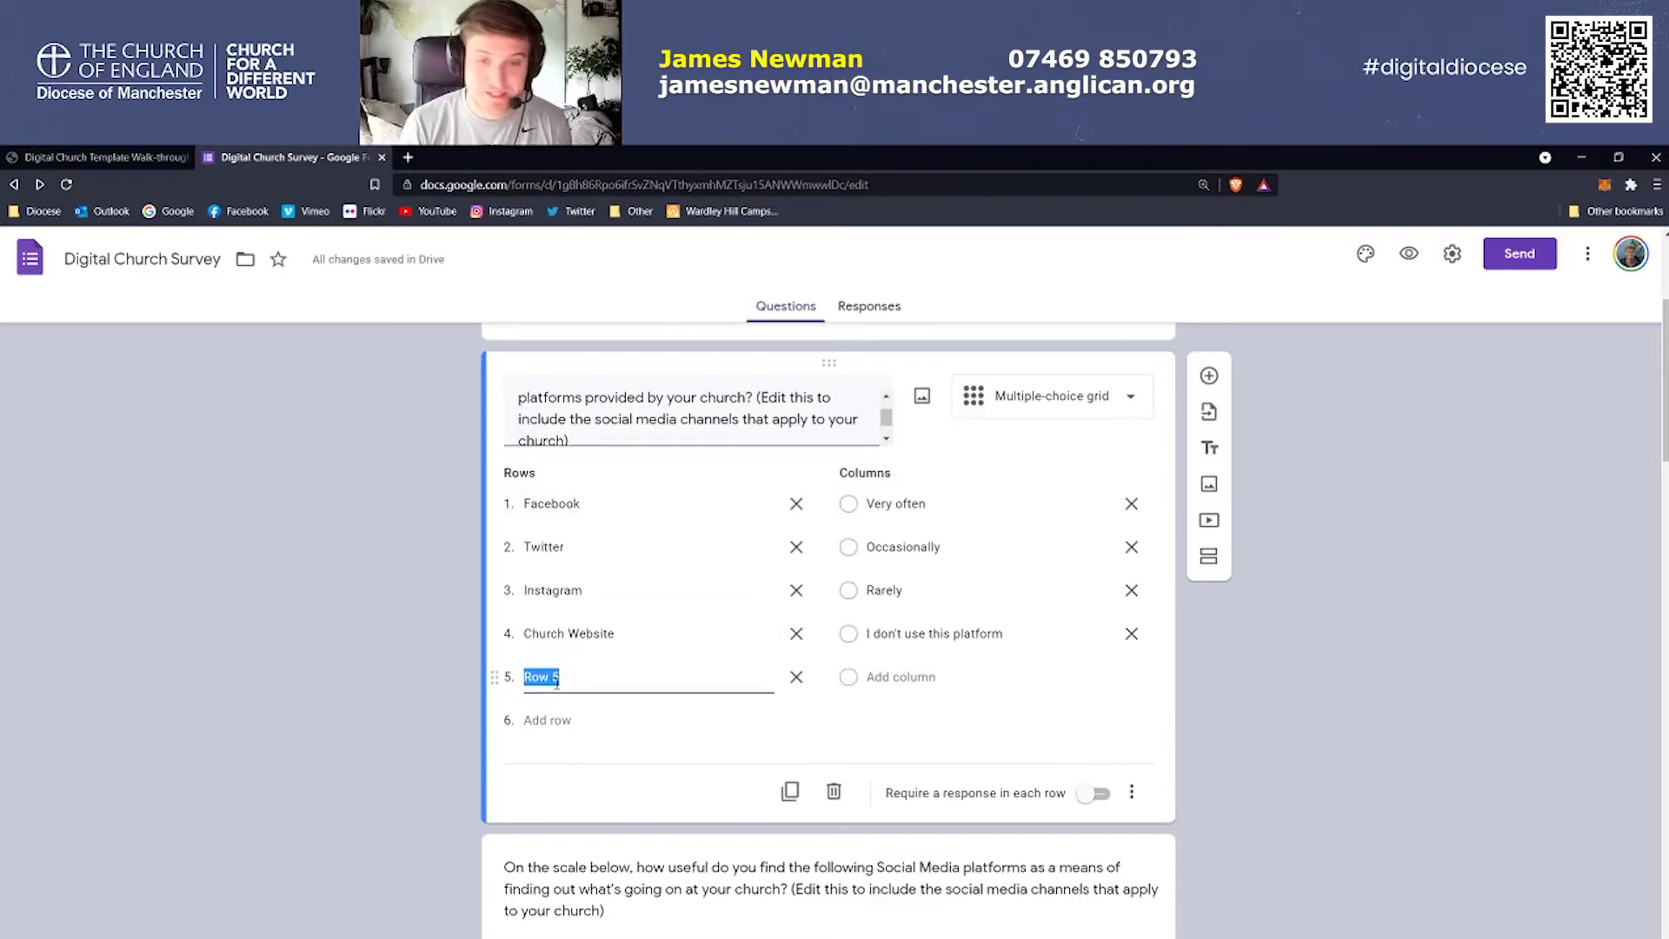
{"action": "type", "text": "TikTok"}
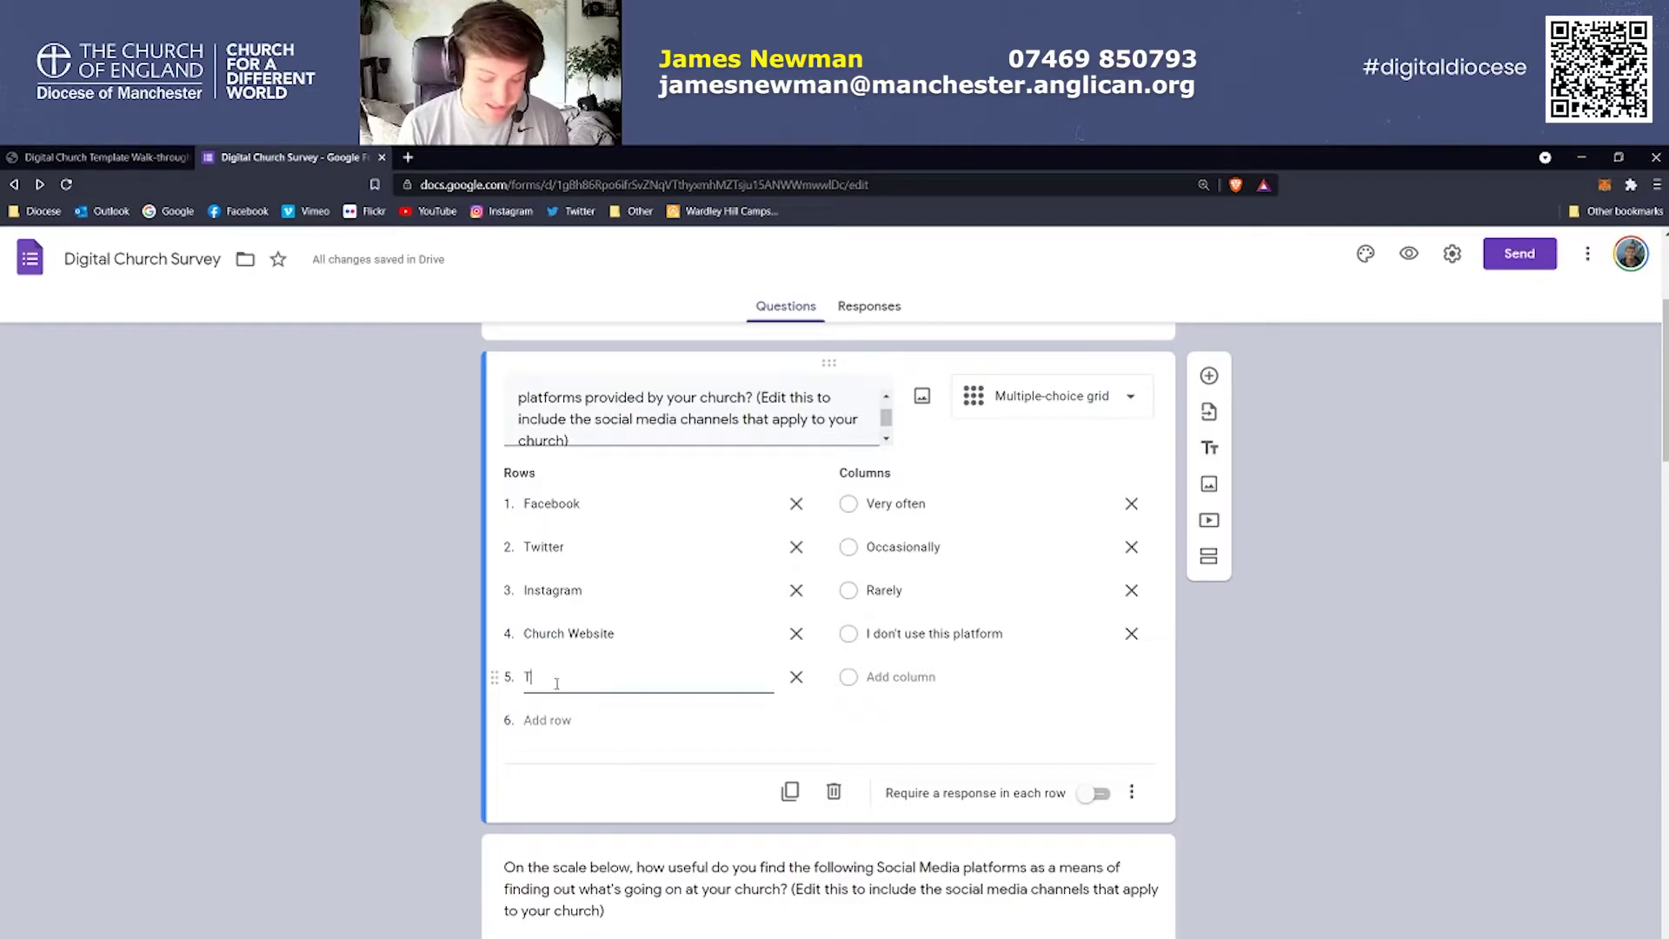
{"action": "left_click", "coordinate": [326, 691]}
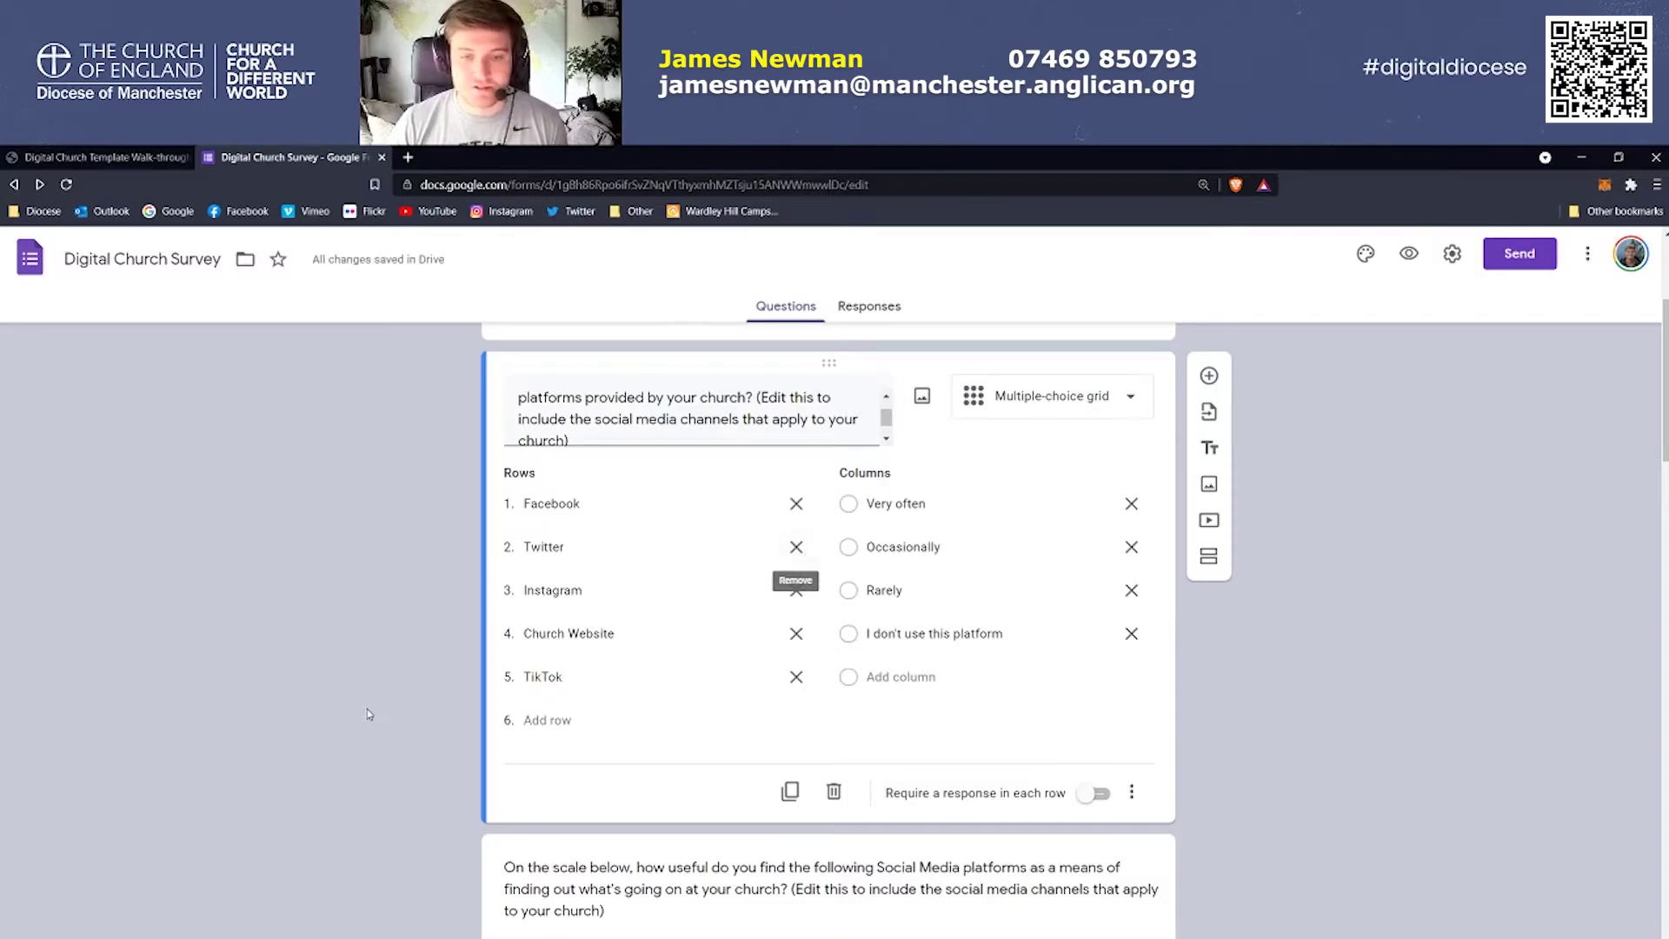
Add a blank multiple-choice question directly below the platform-use question and view the available question types without changing the type
{"action": "scroll", "coordinate": [369, 711], "scroll_direction": "down", "scroll_amount": 4}
{"action": "scroll", "coordinate": [645, 530], "scroll_direction": "down", "scroll_amount": 5}
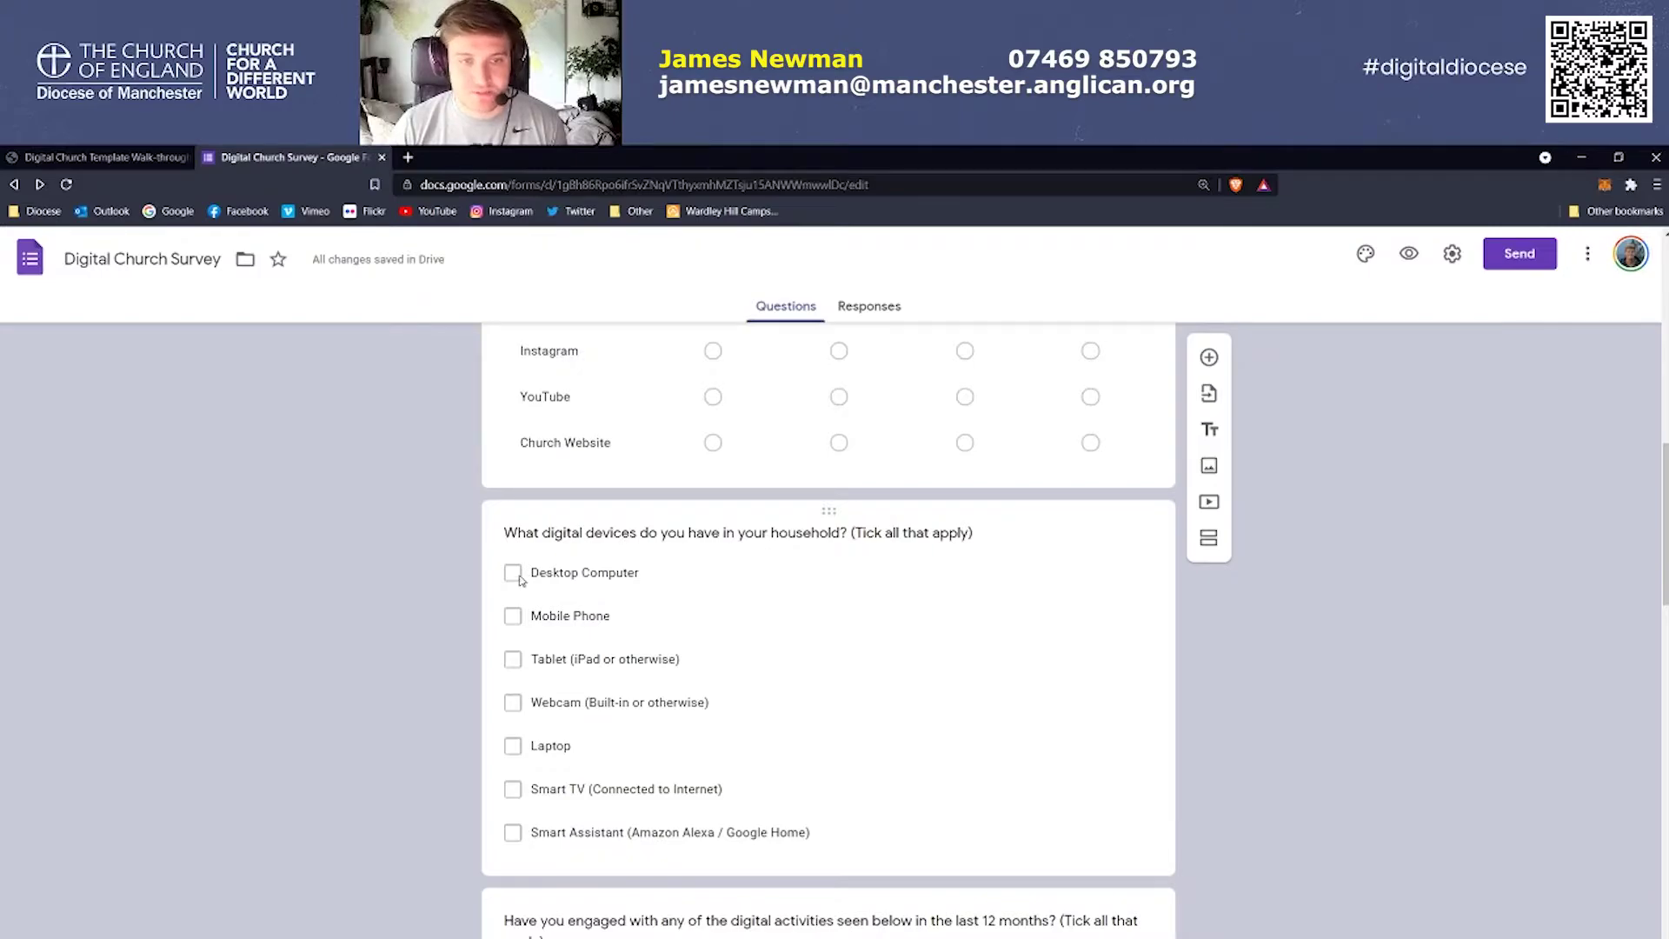
{"action": "scroll", "coordinate": [426, 628], "scroll_direction": "down", "scroll_amount": 4}
{"action": "scroll", "coordinate": [594, 671], "scroll_direction": "down", "scroll_amount": 3}
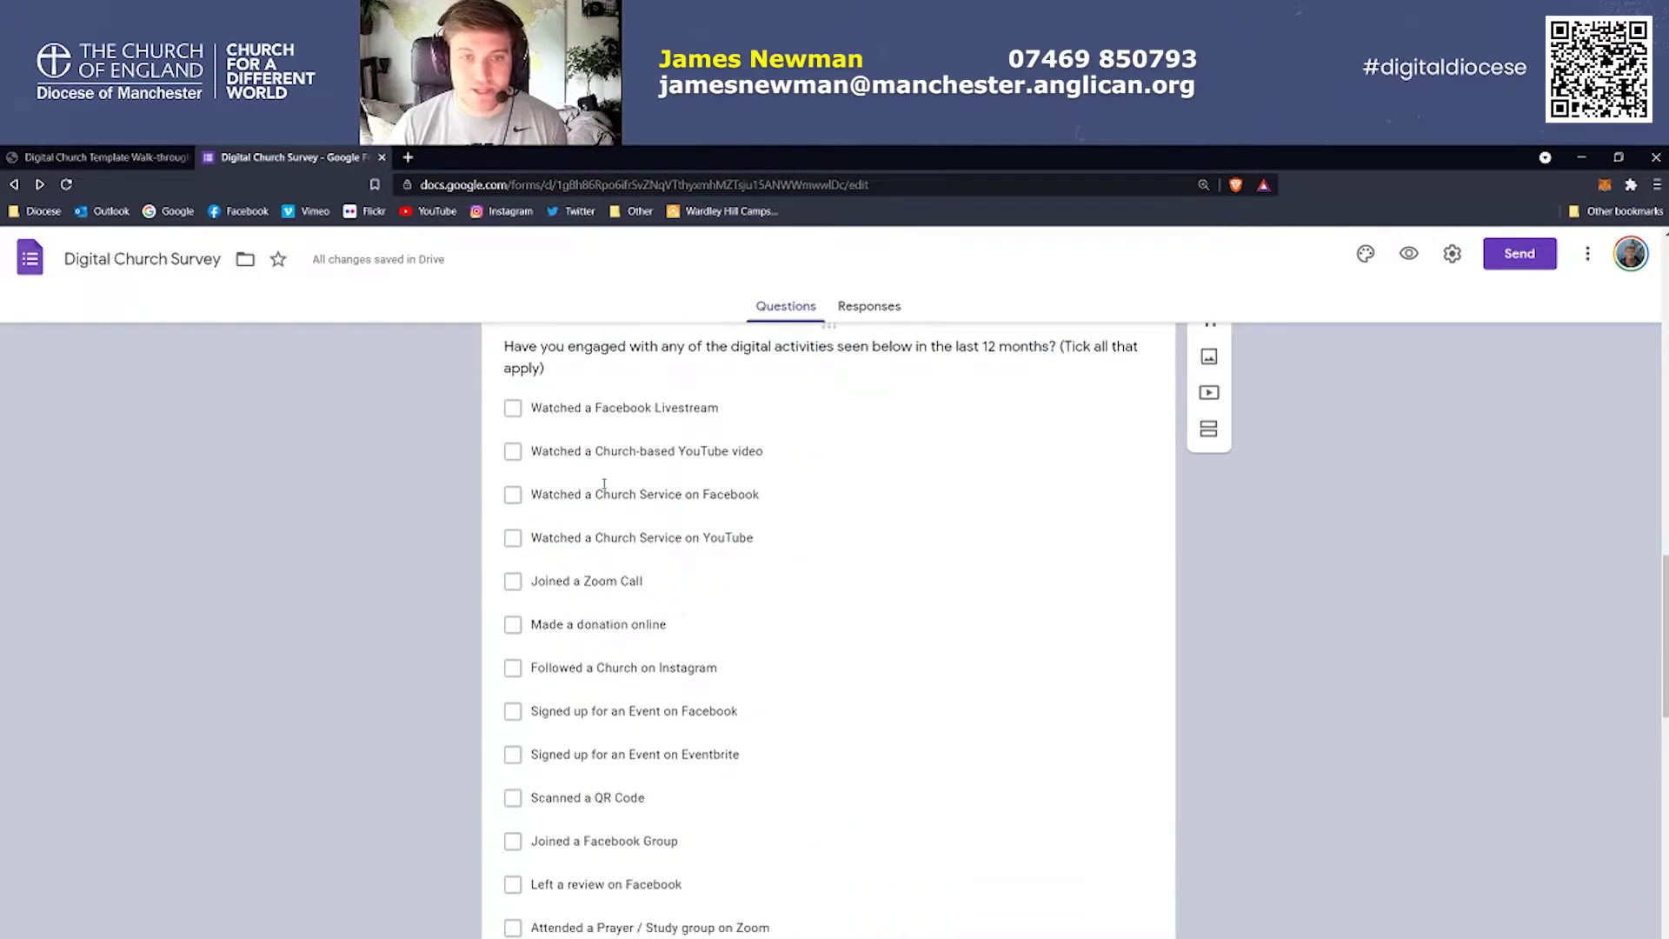
{"action": "scroll", "coordinate": [765, 564], "scroll_direction": "up", "scroll_amount": 9}
{"action": "scroll", "coordinate": [808, 546], "scroll_direction": "up", "scroll_amount": 7}
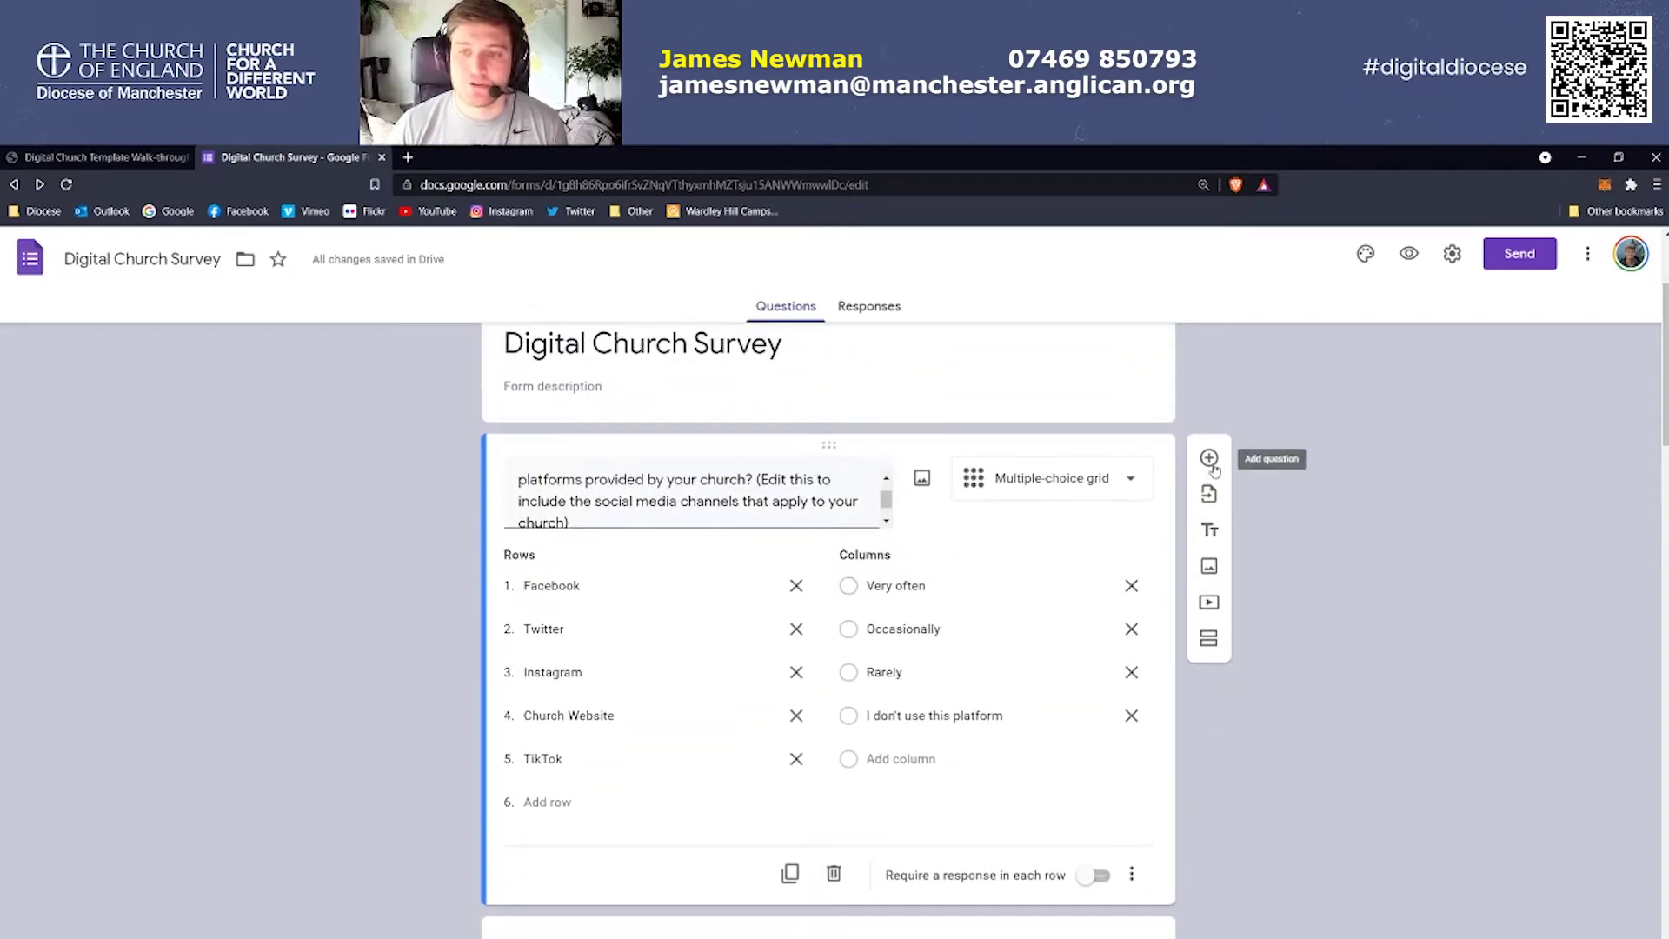
{"action": "left_click", "coordinate": [1209, 461]}
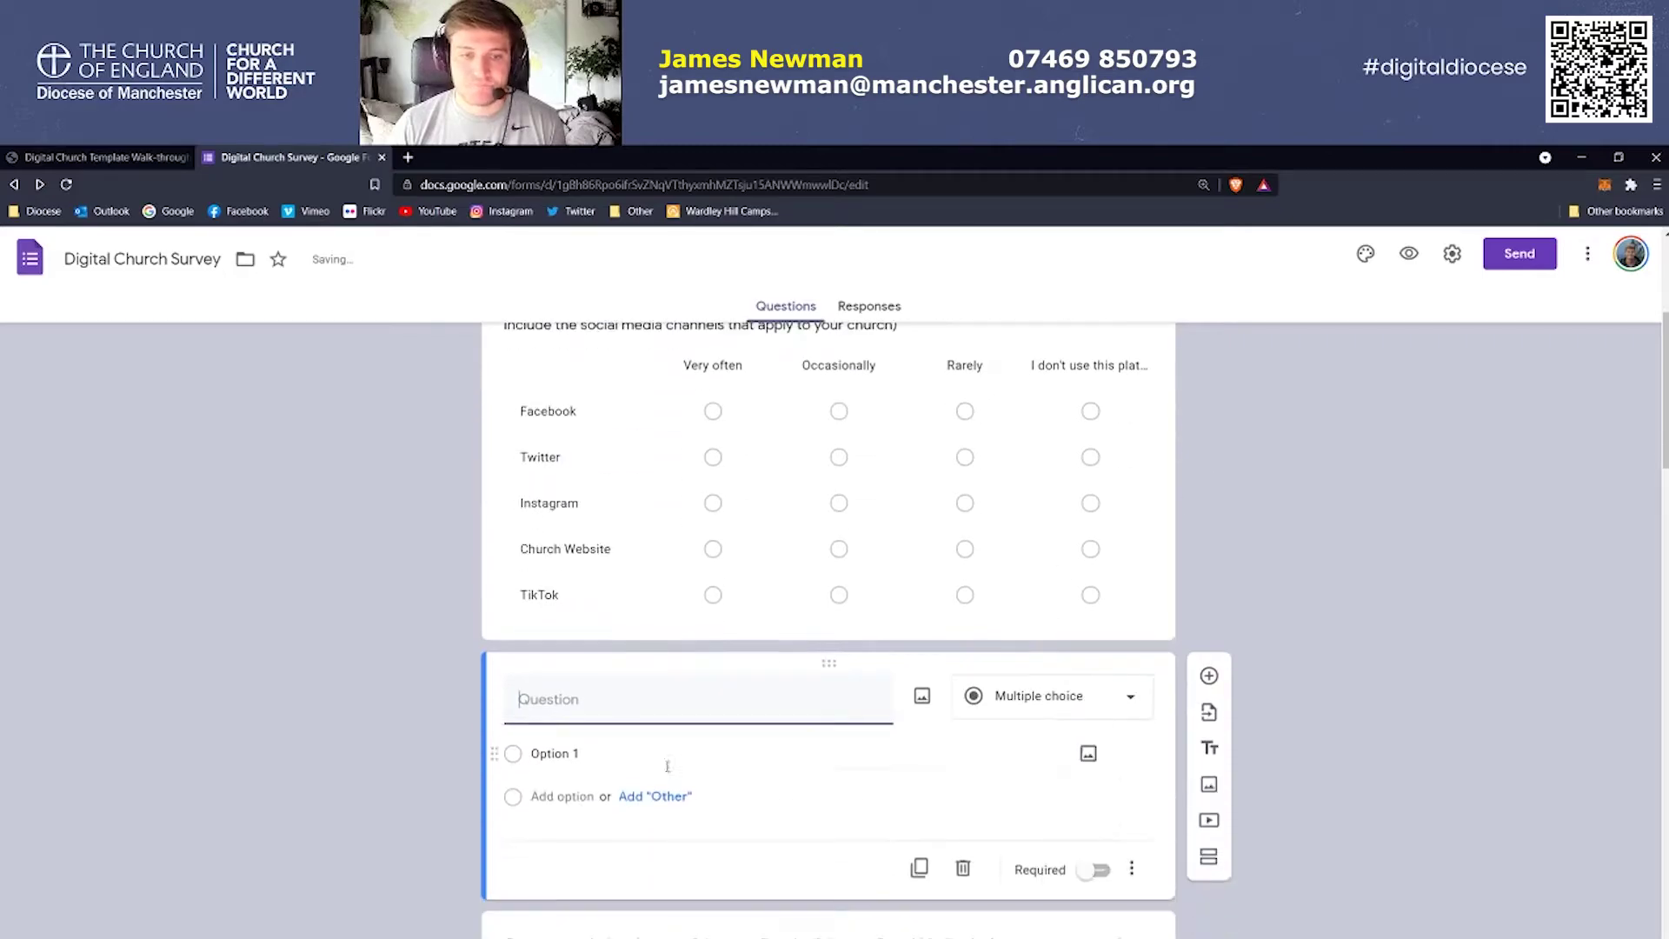
{"action": "scroll", "coordinate": [869, 661], "scroll_direction": "down", "scroll_amount": 1}
{"action": "left_click", "coordinate": [1065, 624]}
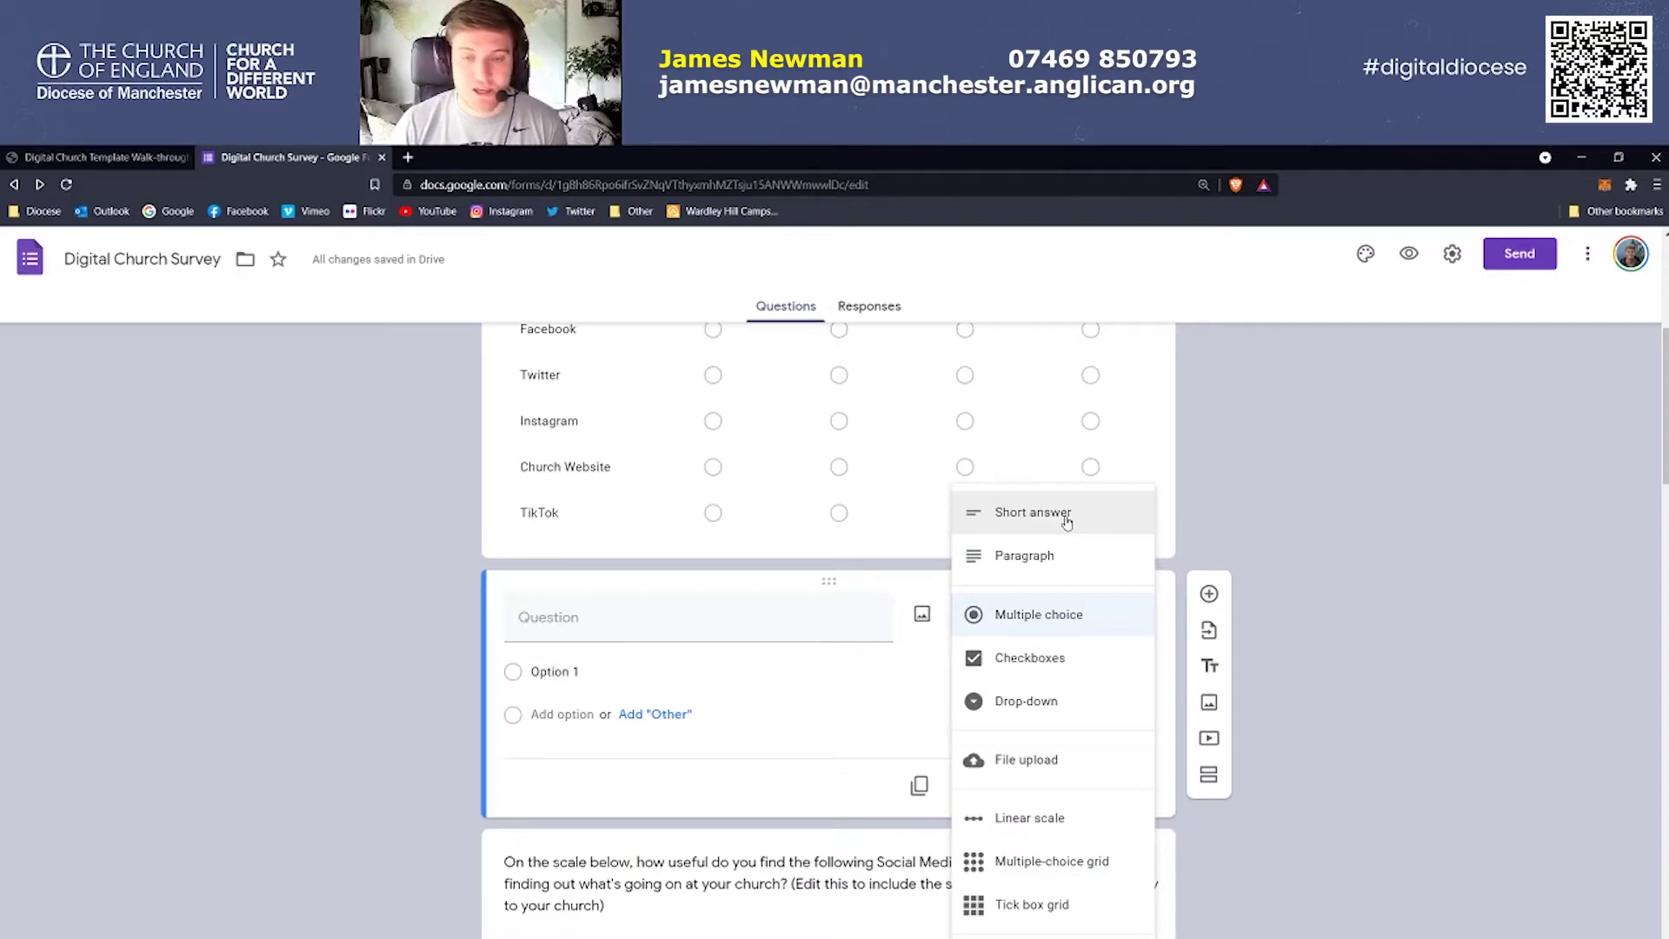
{"action": "left_click", "coordinate": [747, 618]}
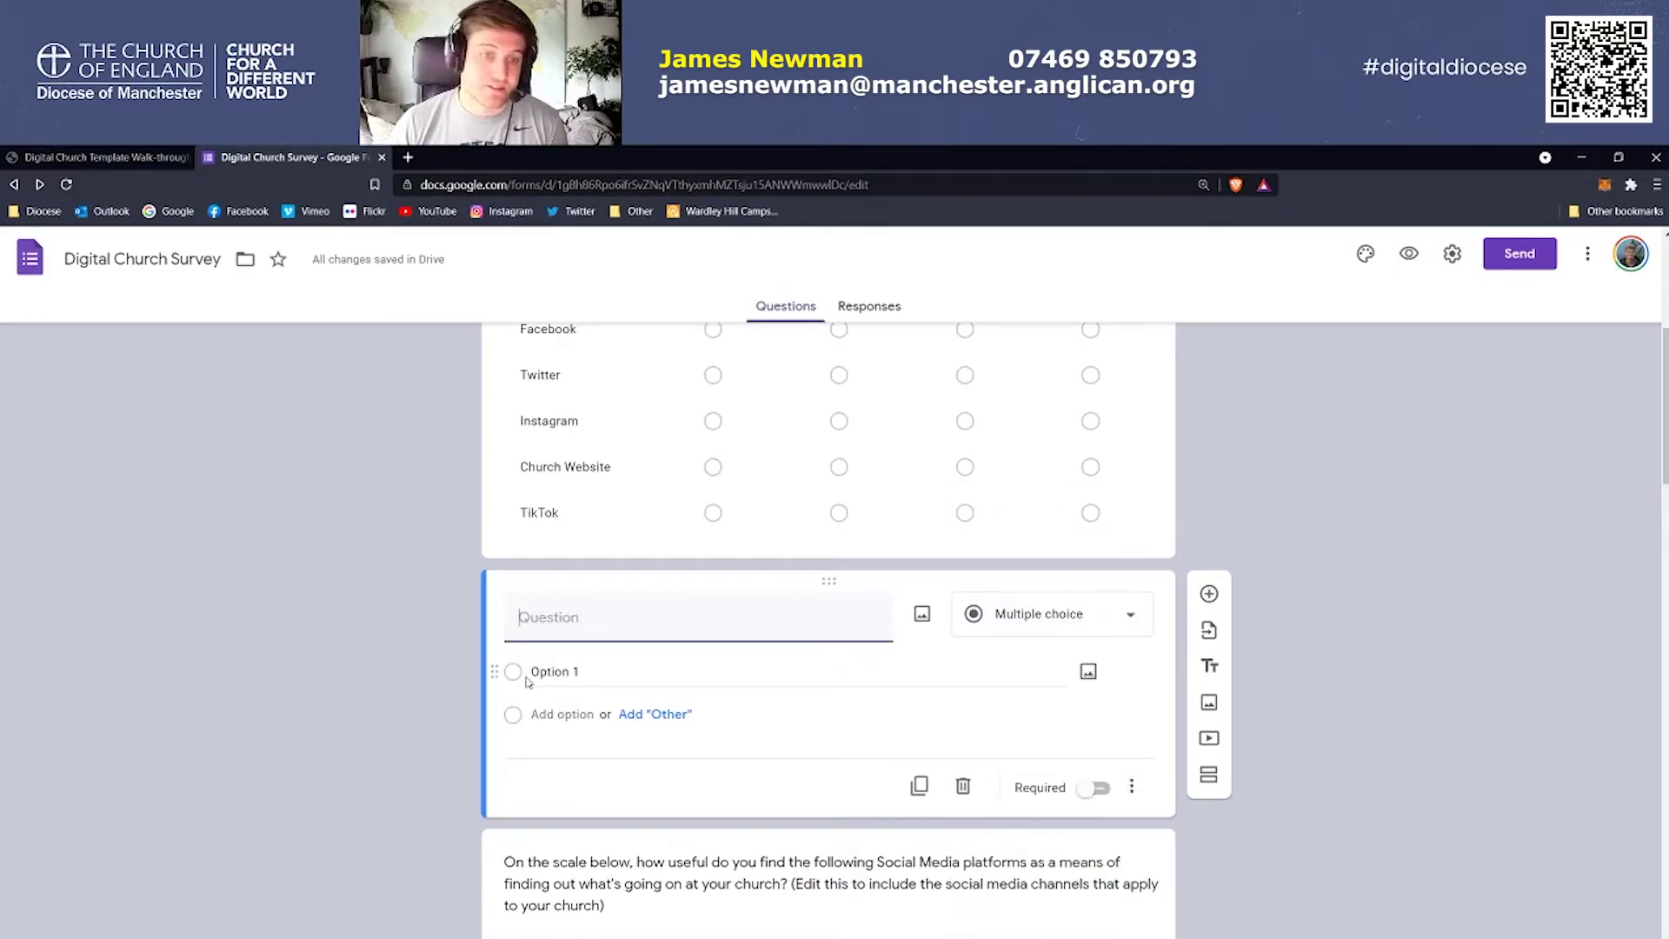
Change the form's theme colour to blue-grey and close the theme options
{"action": "scroll", "coordinate": [323, 612], "scroll_direction": "up", "scroll_amount": 5}
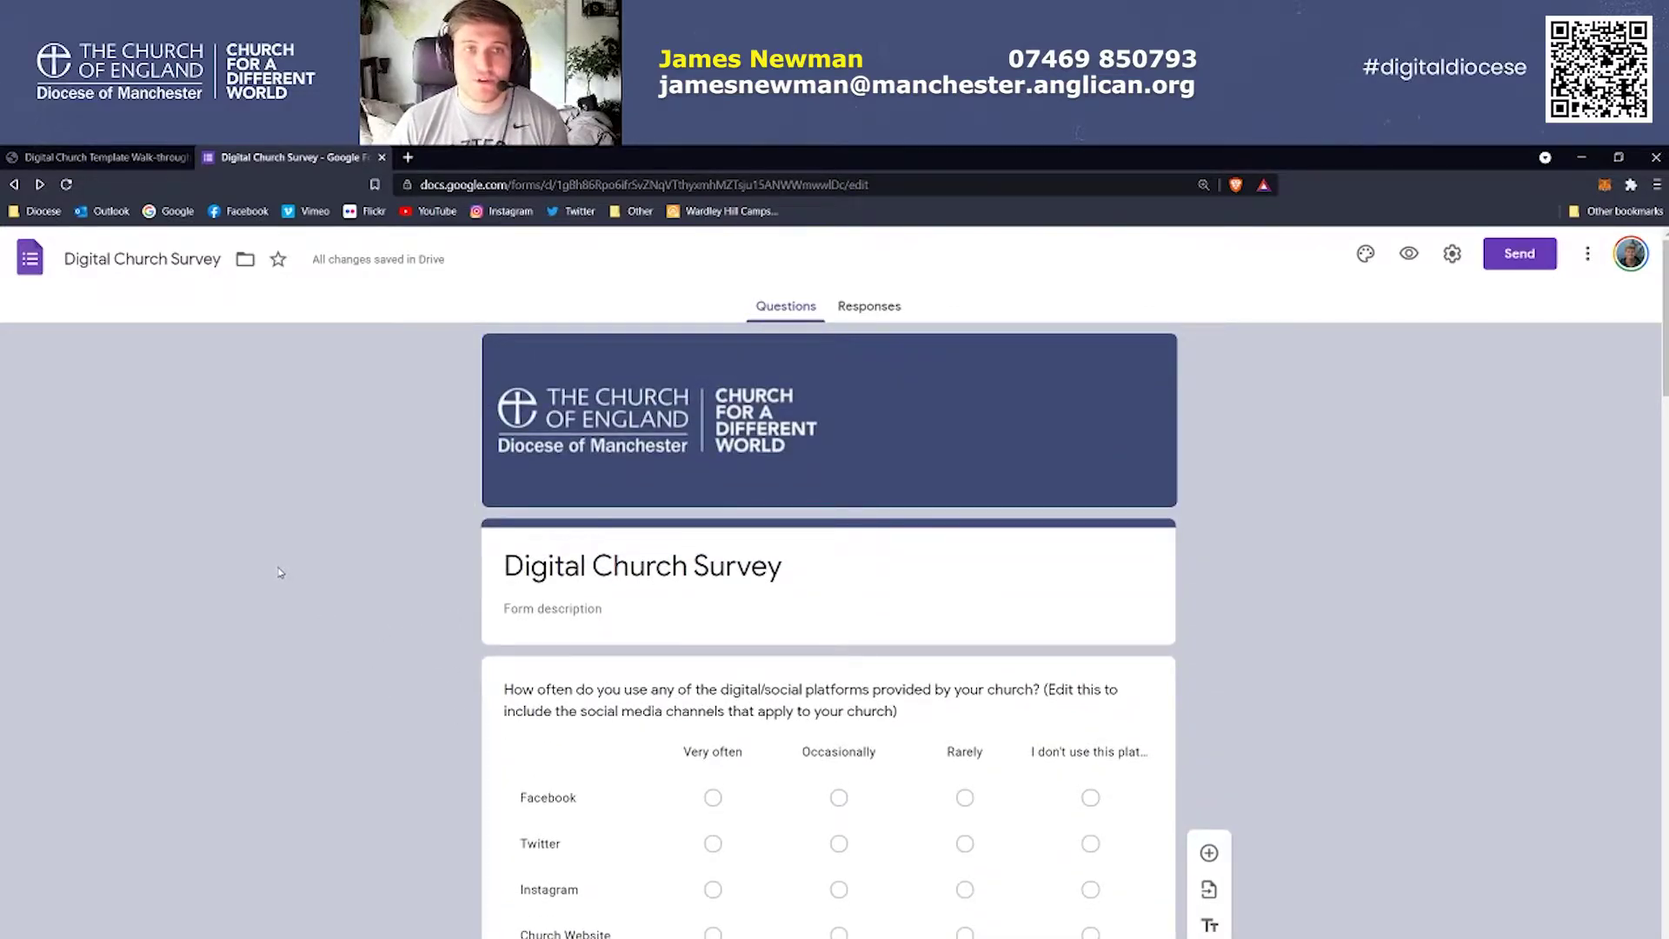
{"action": "scroll", "coordinate": [1369, 561], "scroll_direction": "down", "scroll_amount": 4}
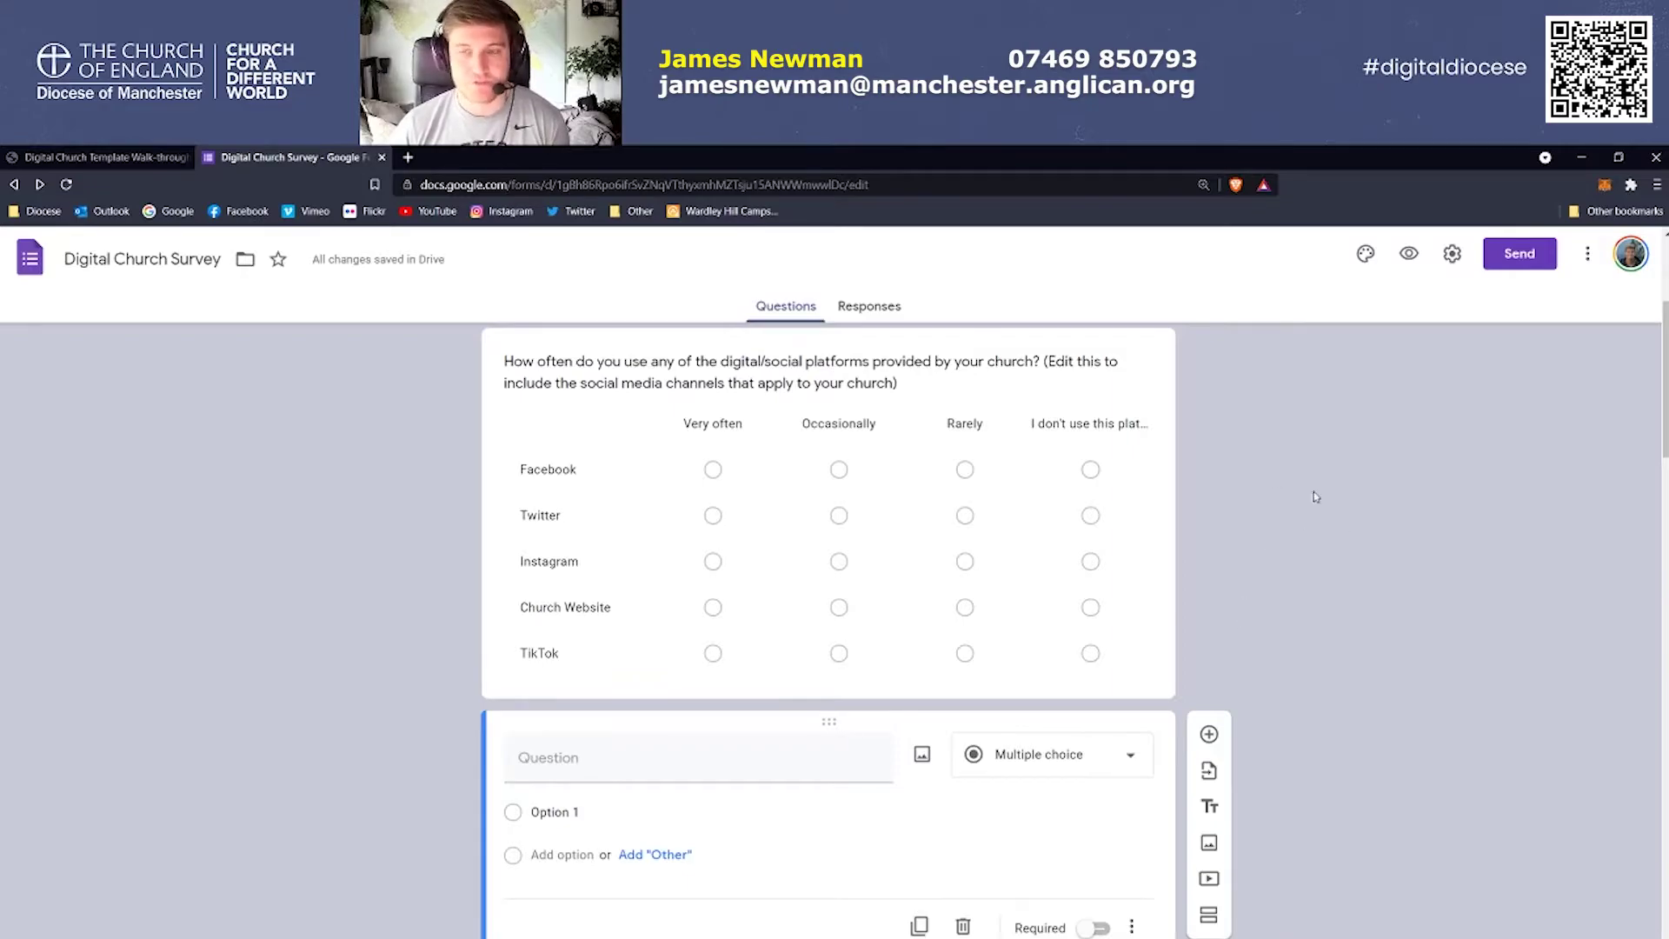
{"action": "scroll", "coordinate": [1335, 474], "scroll_direction": "up", "scroll_amount": 4}
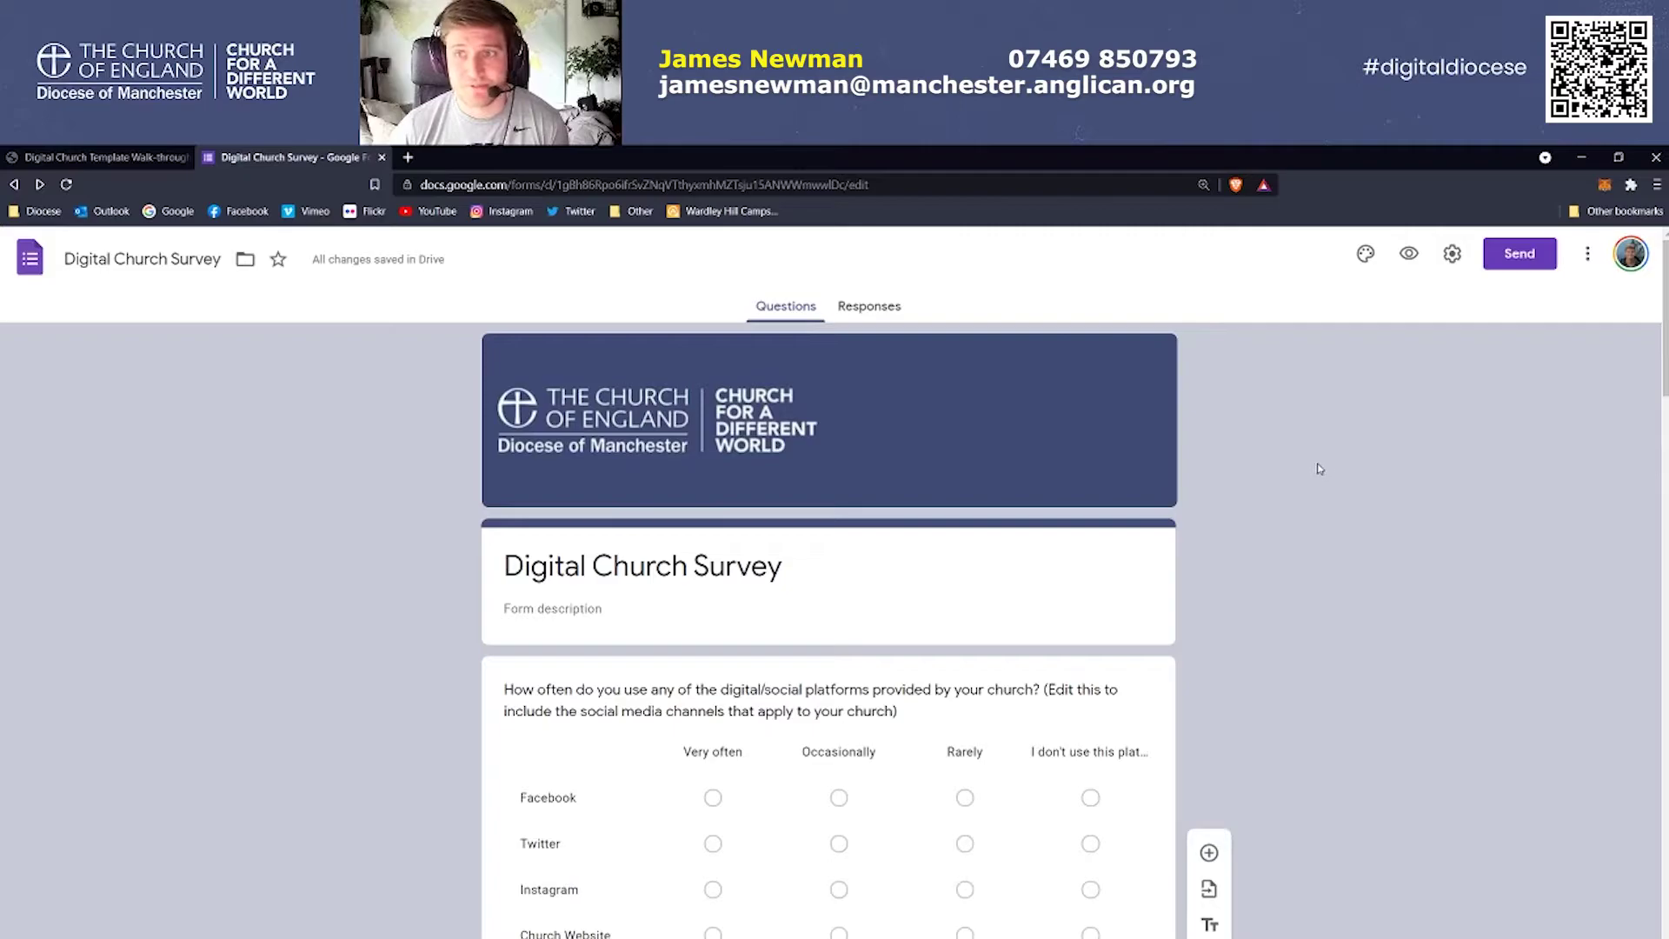
{"action": "left_click", "coordinate": [1367, 257]}
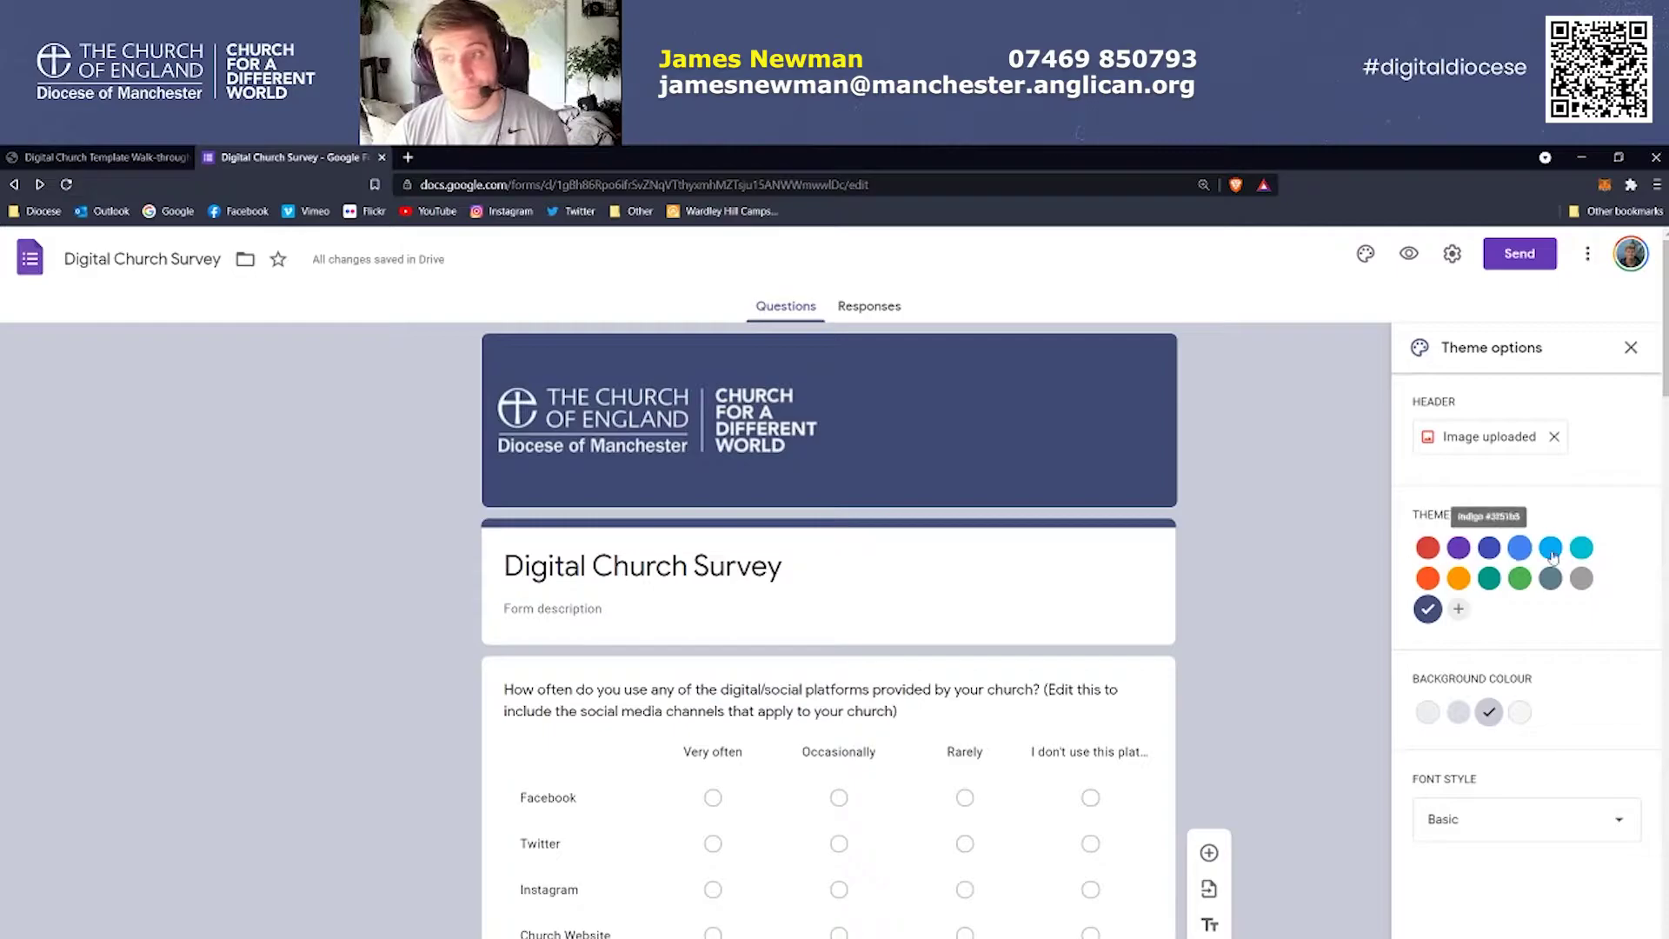
{"action": "left_click", "coordinate": [1553, 580]}
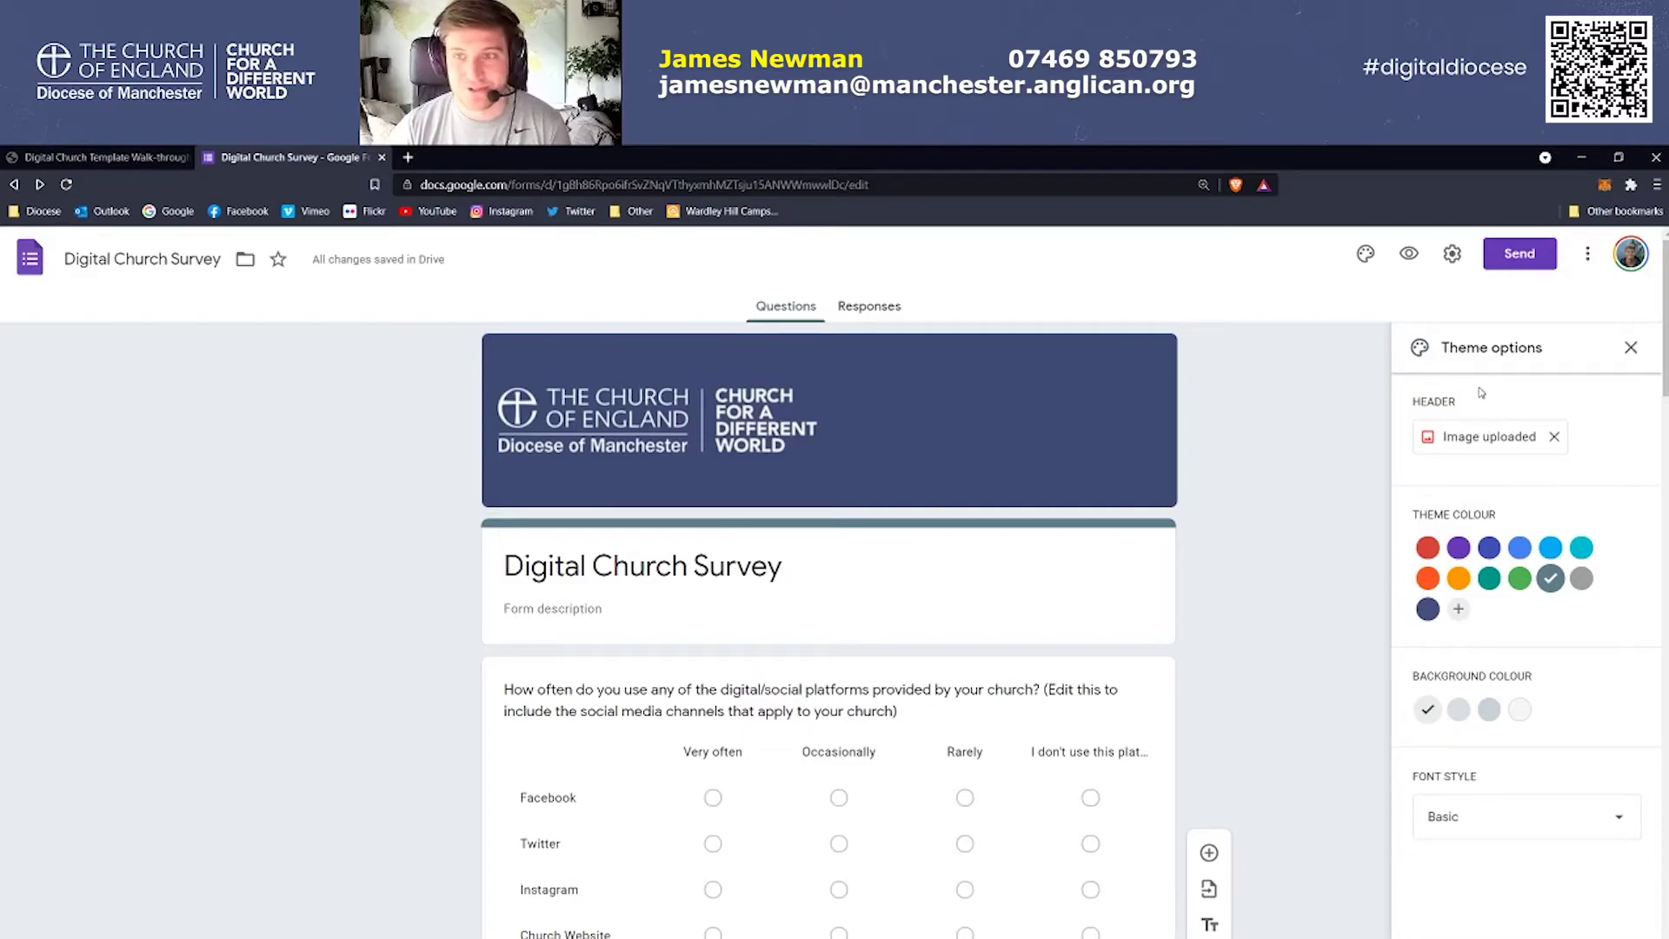
{"action": "left_click", "coordinate": [1631, 348]}
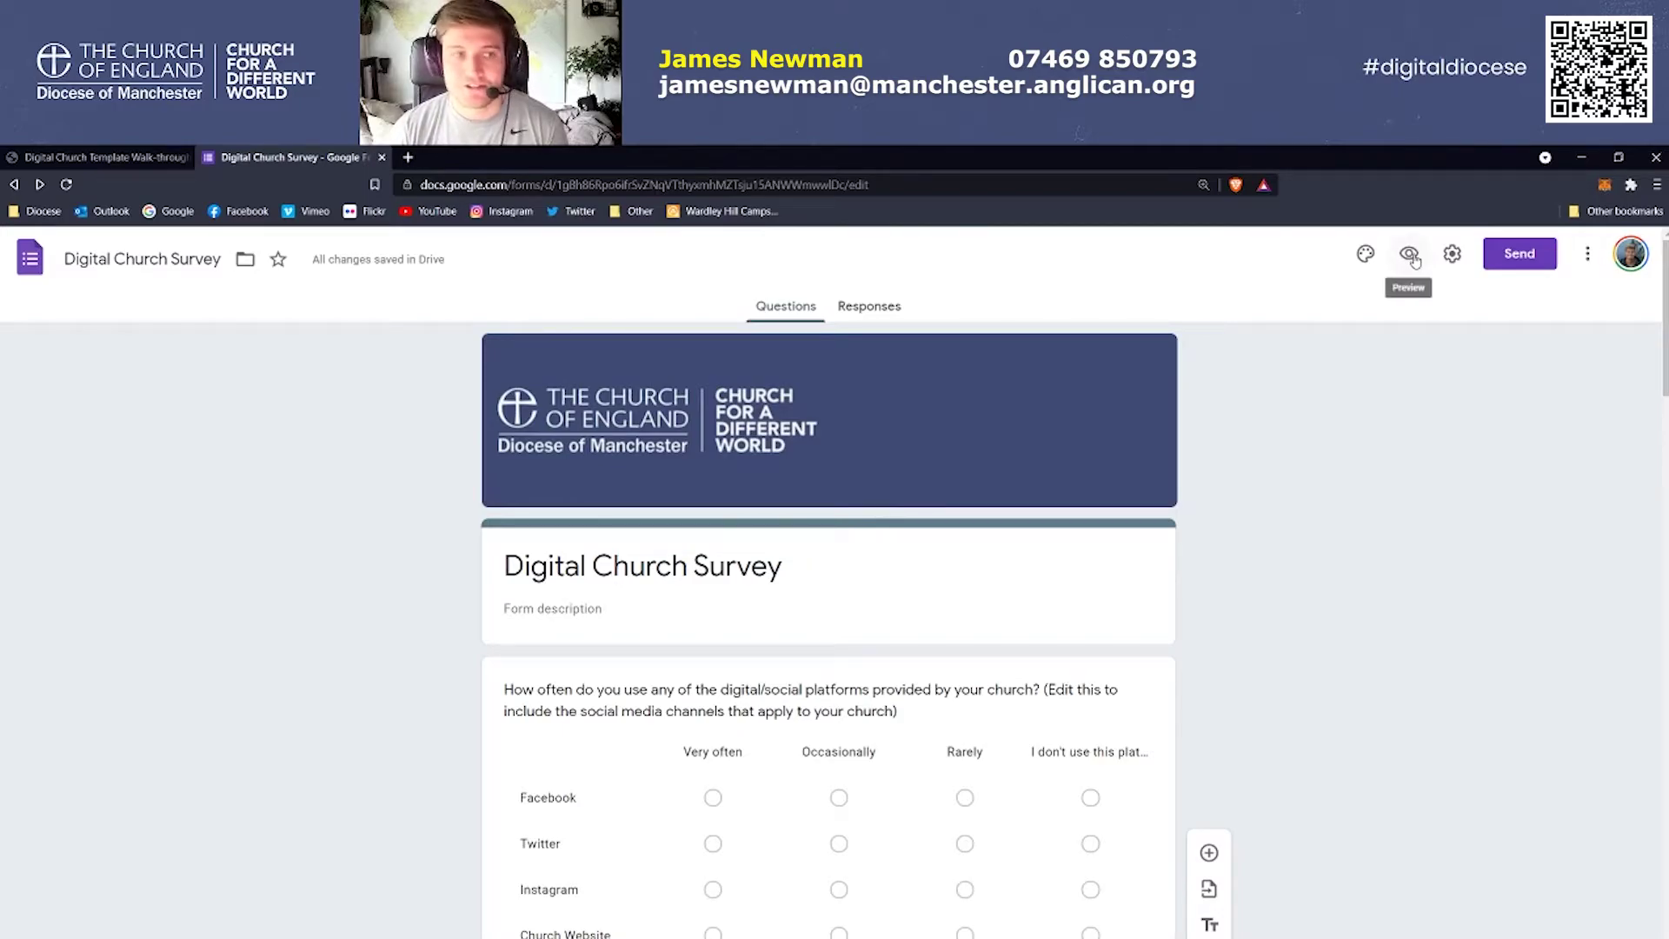
Open a preview of the form and check how its header and first question look to respondents
{"action": "key", "text": "ctrl+plus"}
{"action": "key", "text": "ctrl+plus"}
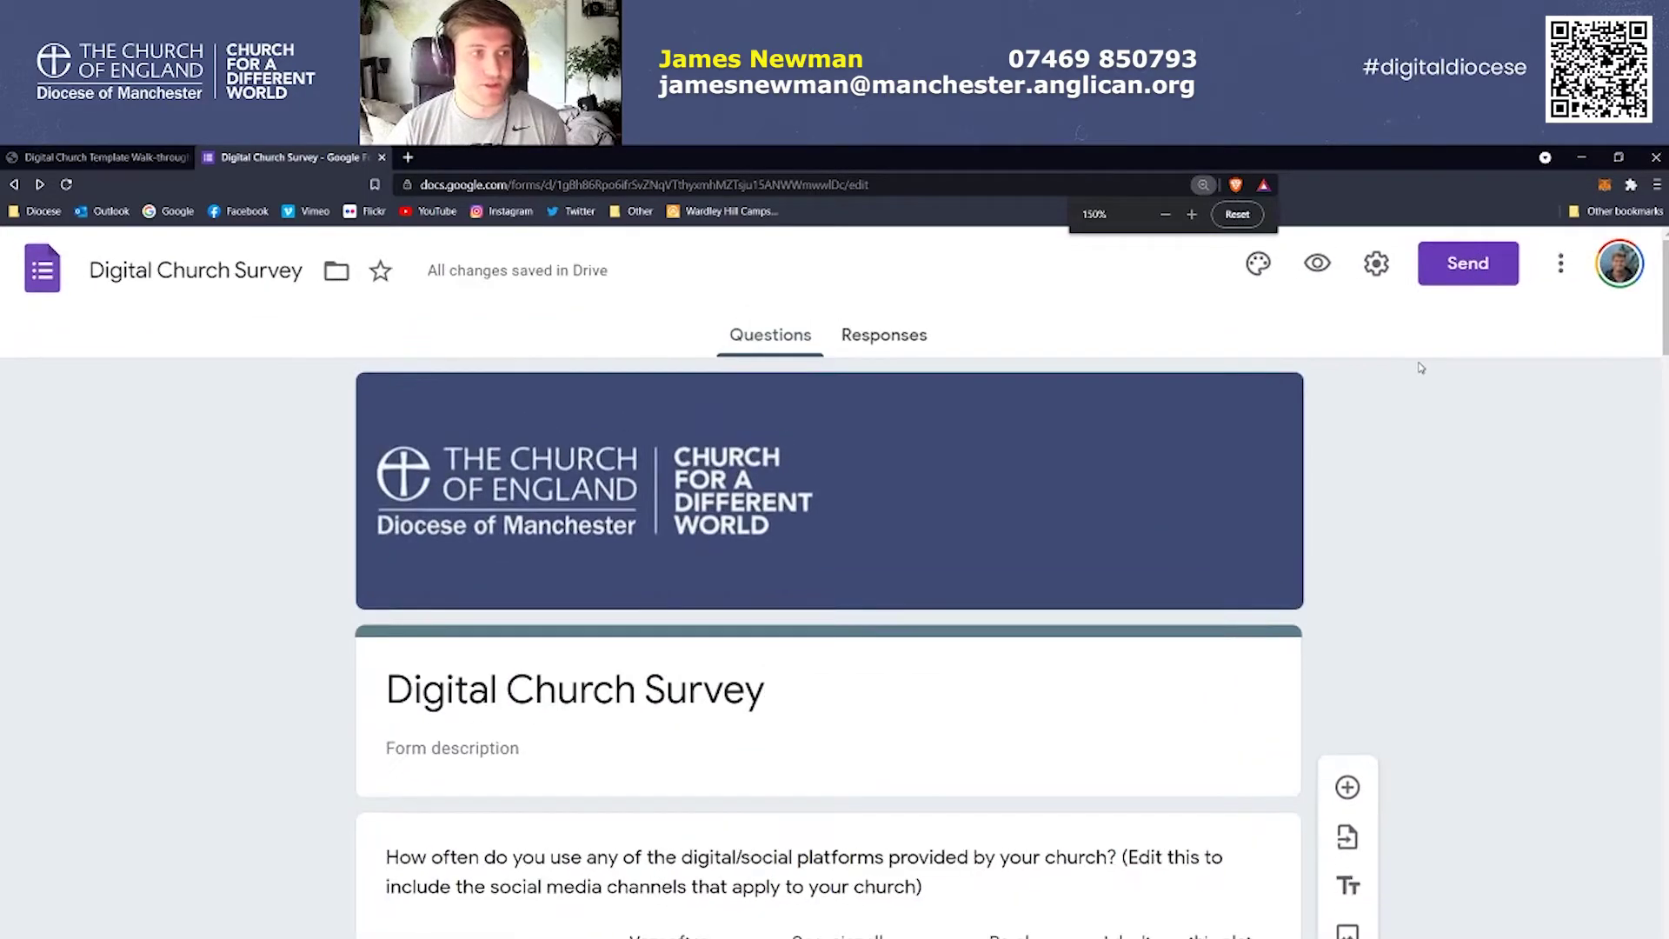
{"action": "left_click", "coordinate": [1318, 266]}
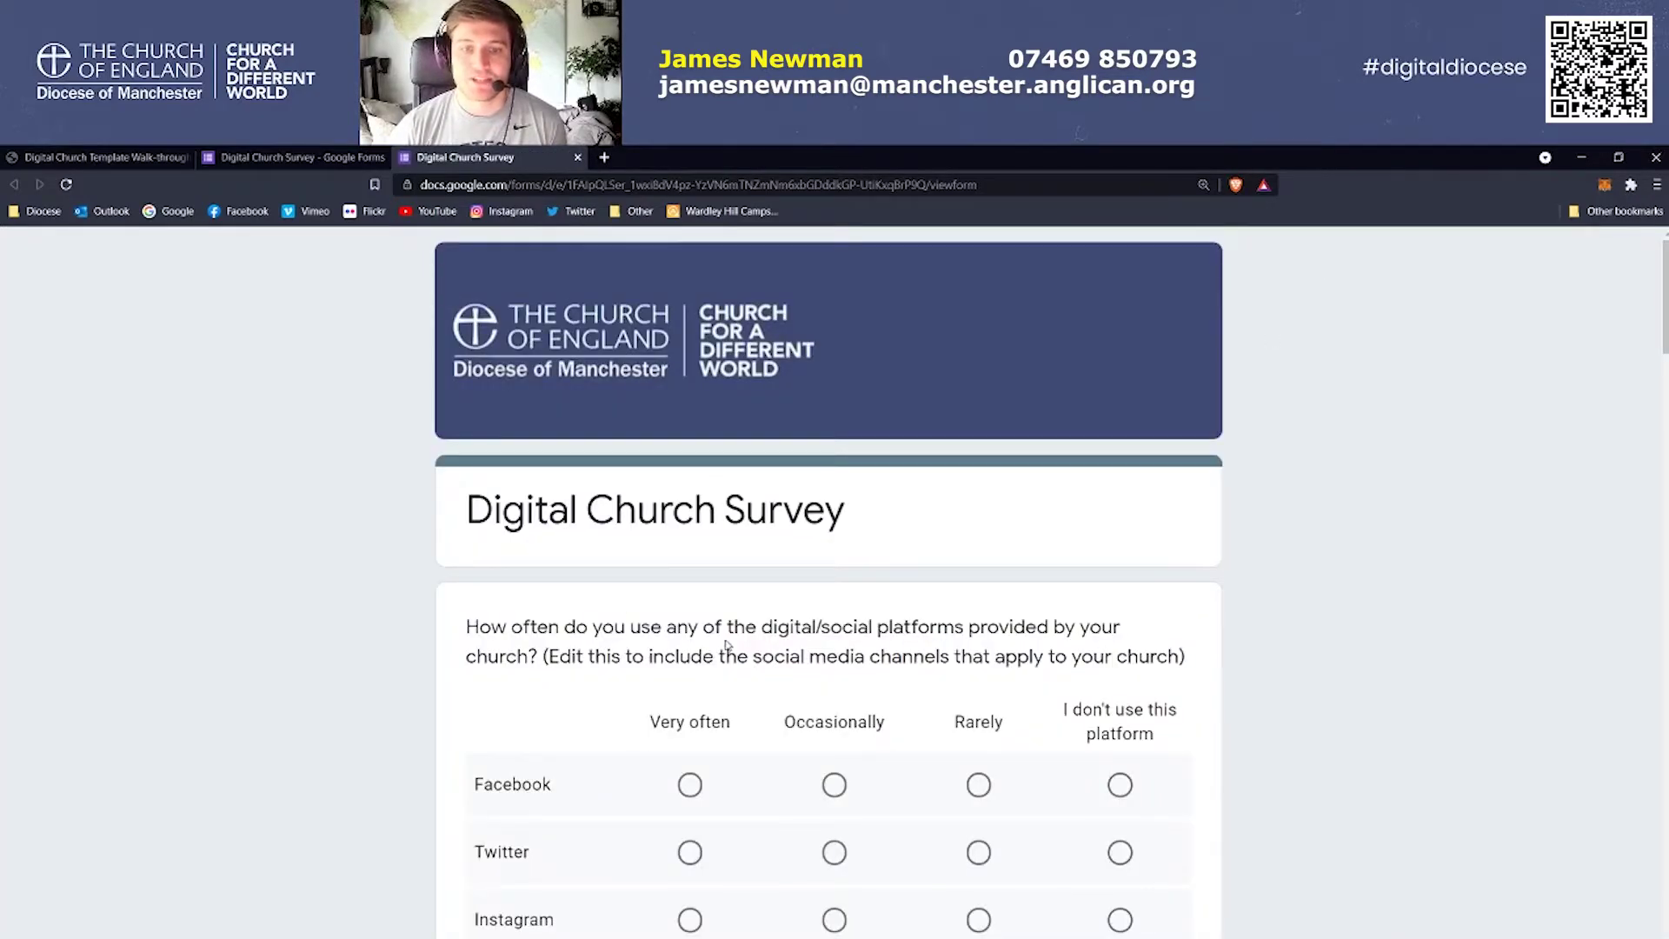
{"action": "scroll", "coordinate": [924, 474], "scroll_direction": "down", "scroll_amount": 1}
{"action": "scroll", "coordinate": [380, 551], "scroll_direction": "up", "scroll_amount": 2}
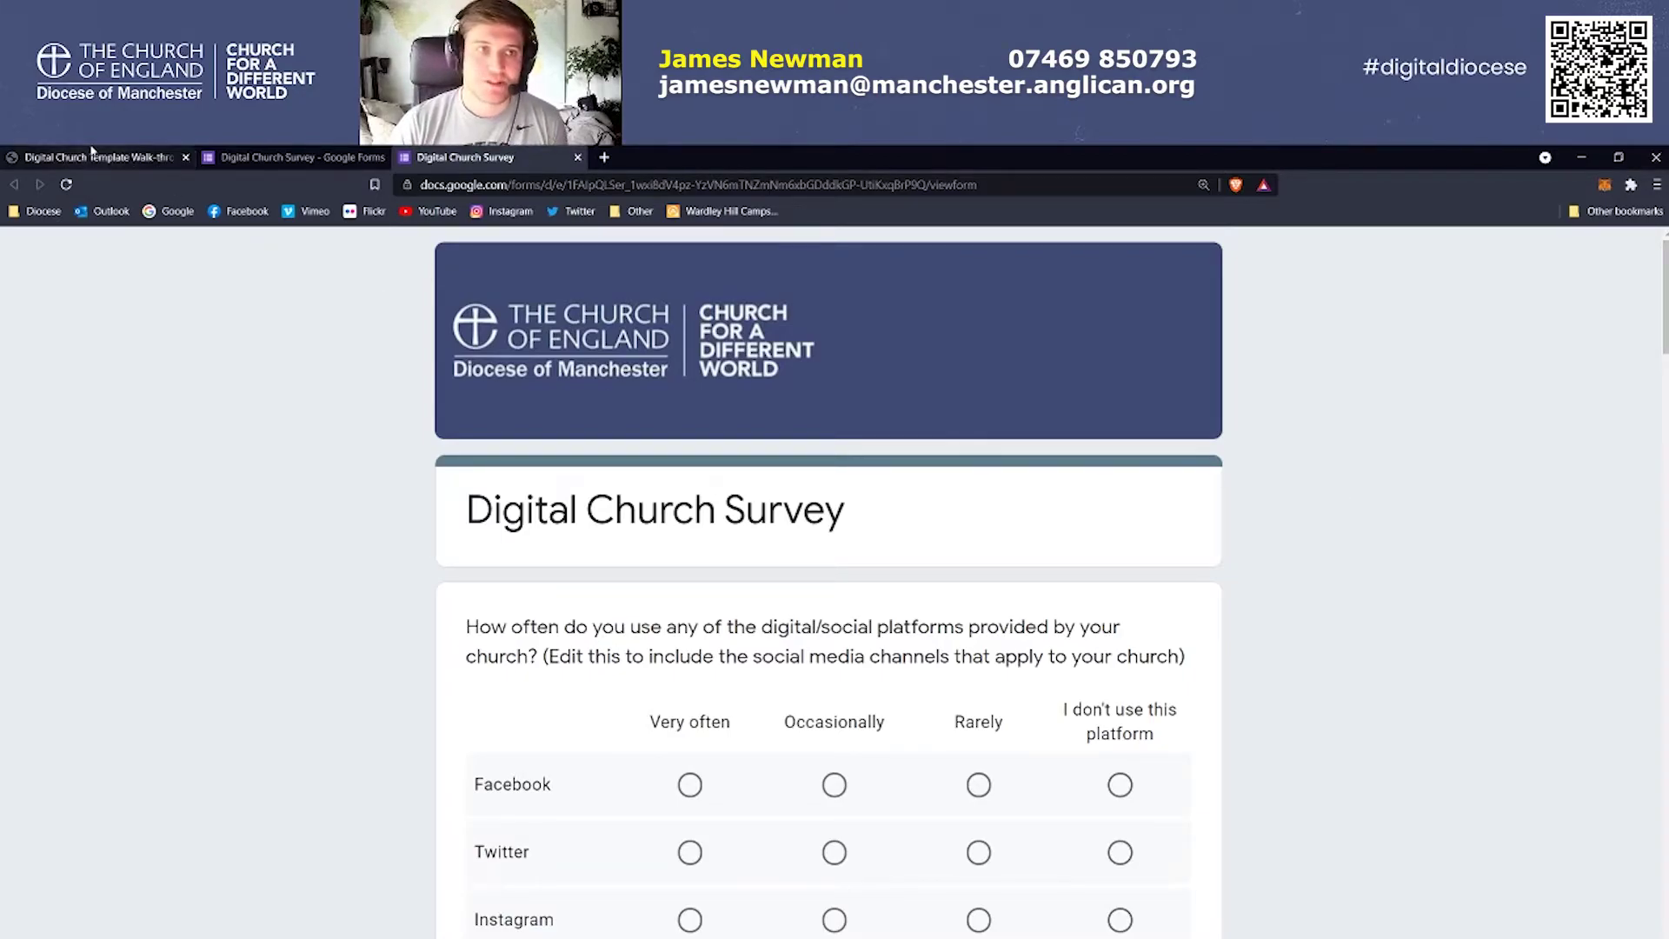
Consult the online survey instructions in the Digital Church Template Walk-through PDF, and return to the form preview
{"action": "left_click", "coordinate": [95, 157]}
{"action": "scroll", "coordinate": [850, 652], "scroll_direction": "up", "scroll_amount": 1}
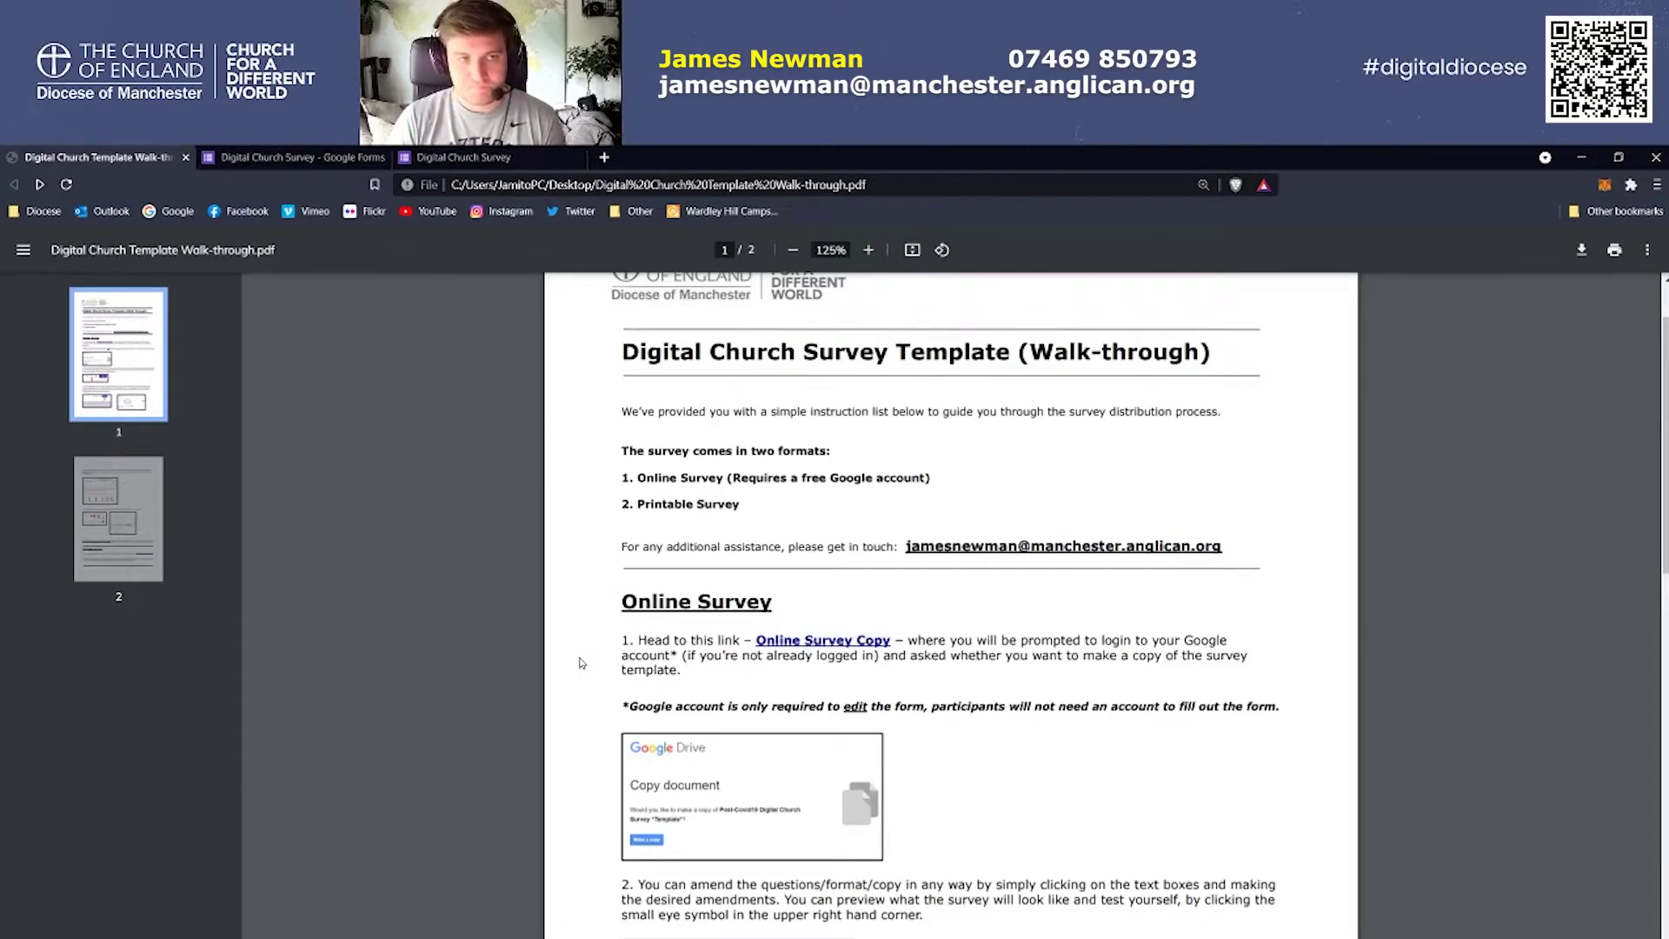
{"action": "left_click", "coordinate": [492, 154]}
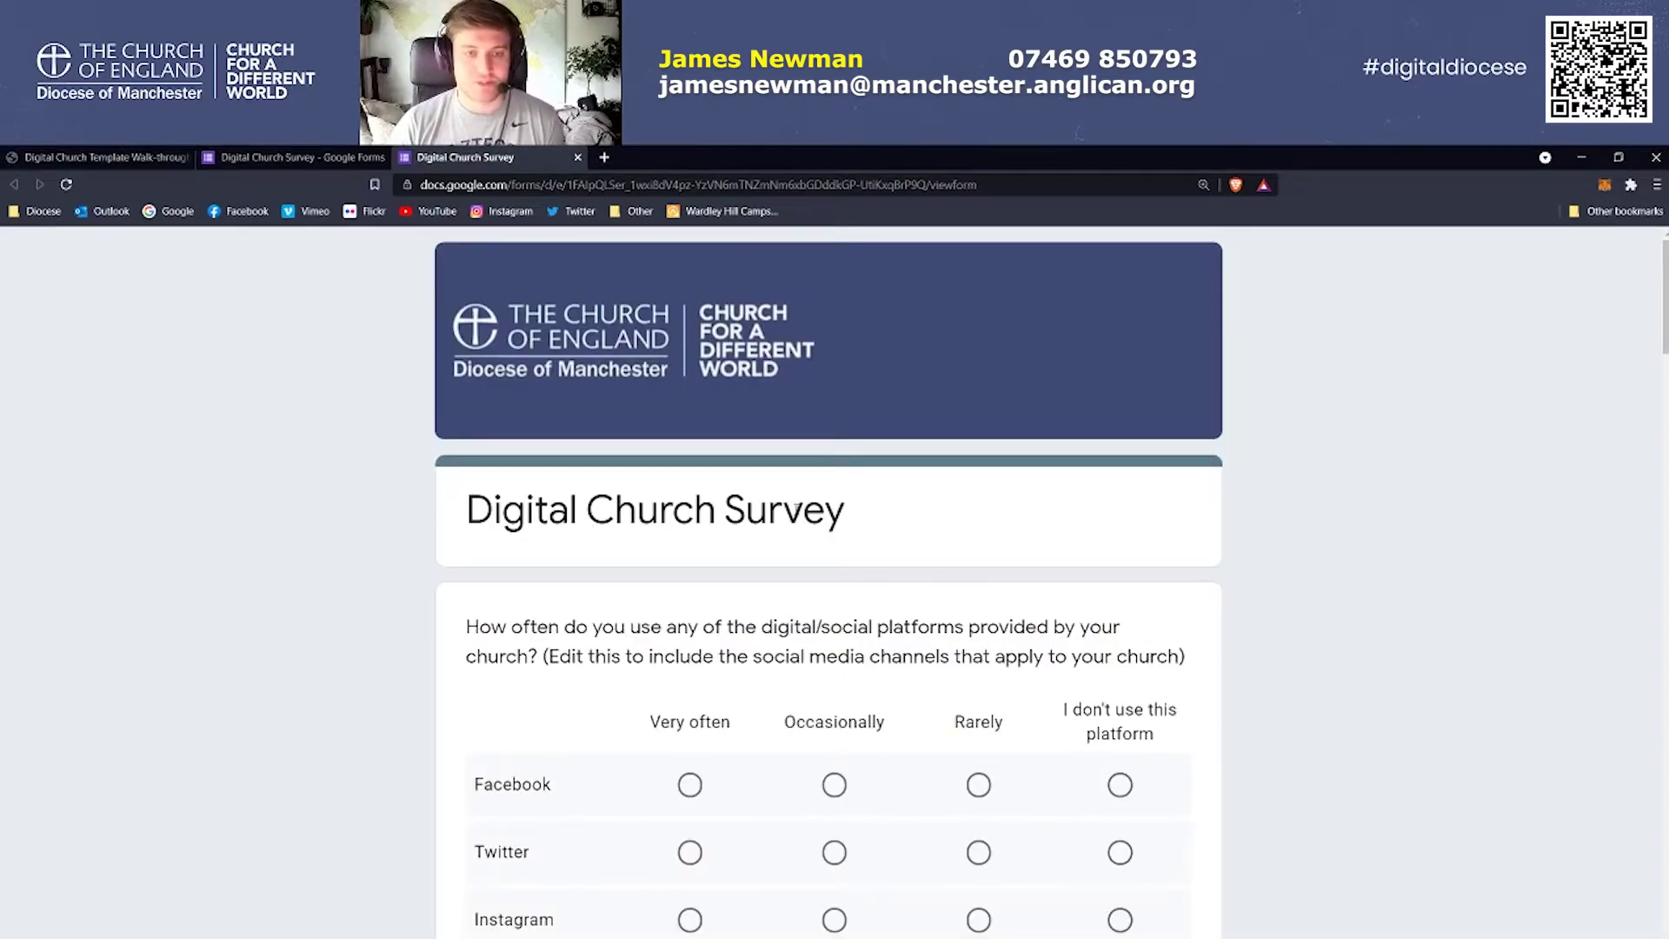
Compare the form editor with the preview, and examine the platform-use question and the blank question below it in the preview
{"action": "key", "text": "ctrl+minus"}
{"action": "left_click", "coordinate": [336, 154]}
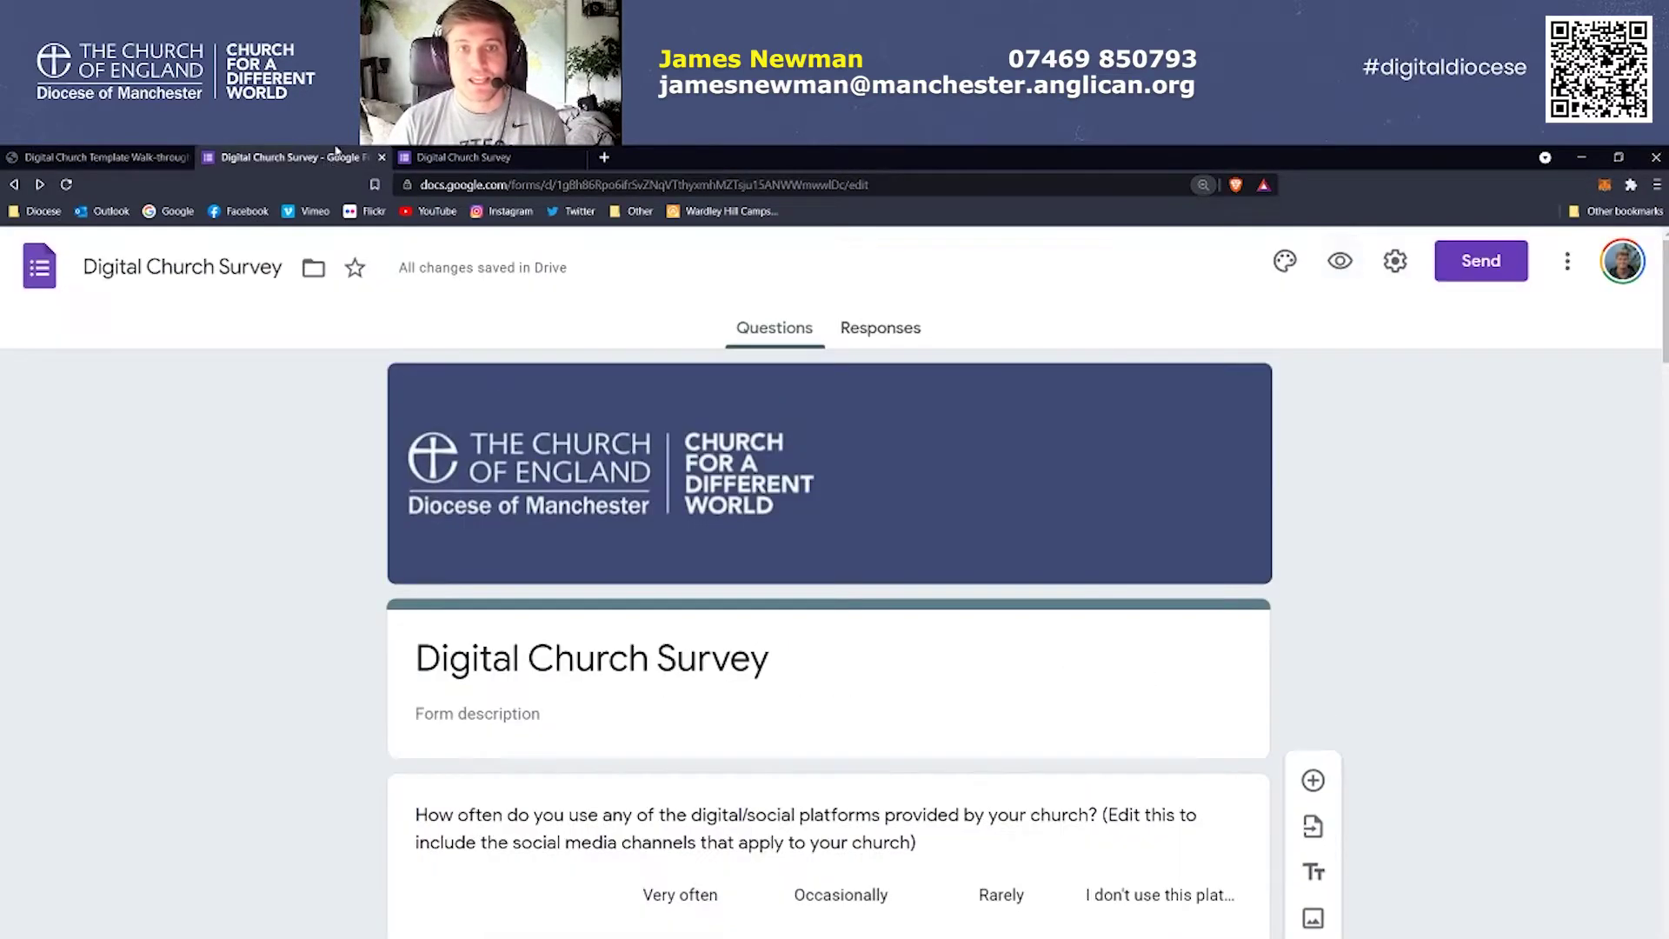
{"action": "key", "text": "ctrl+minus"}
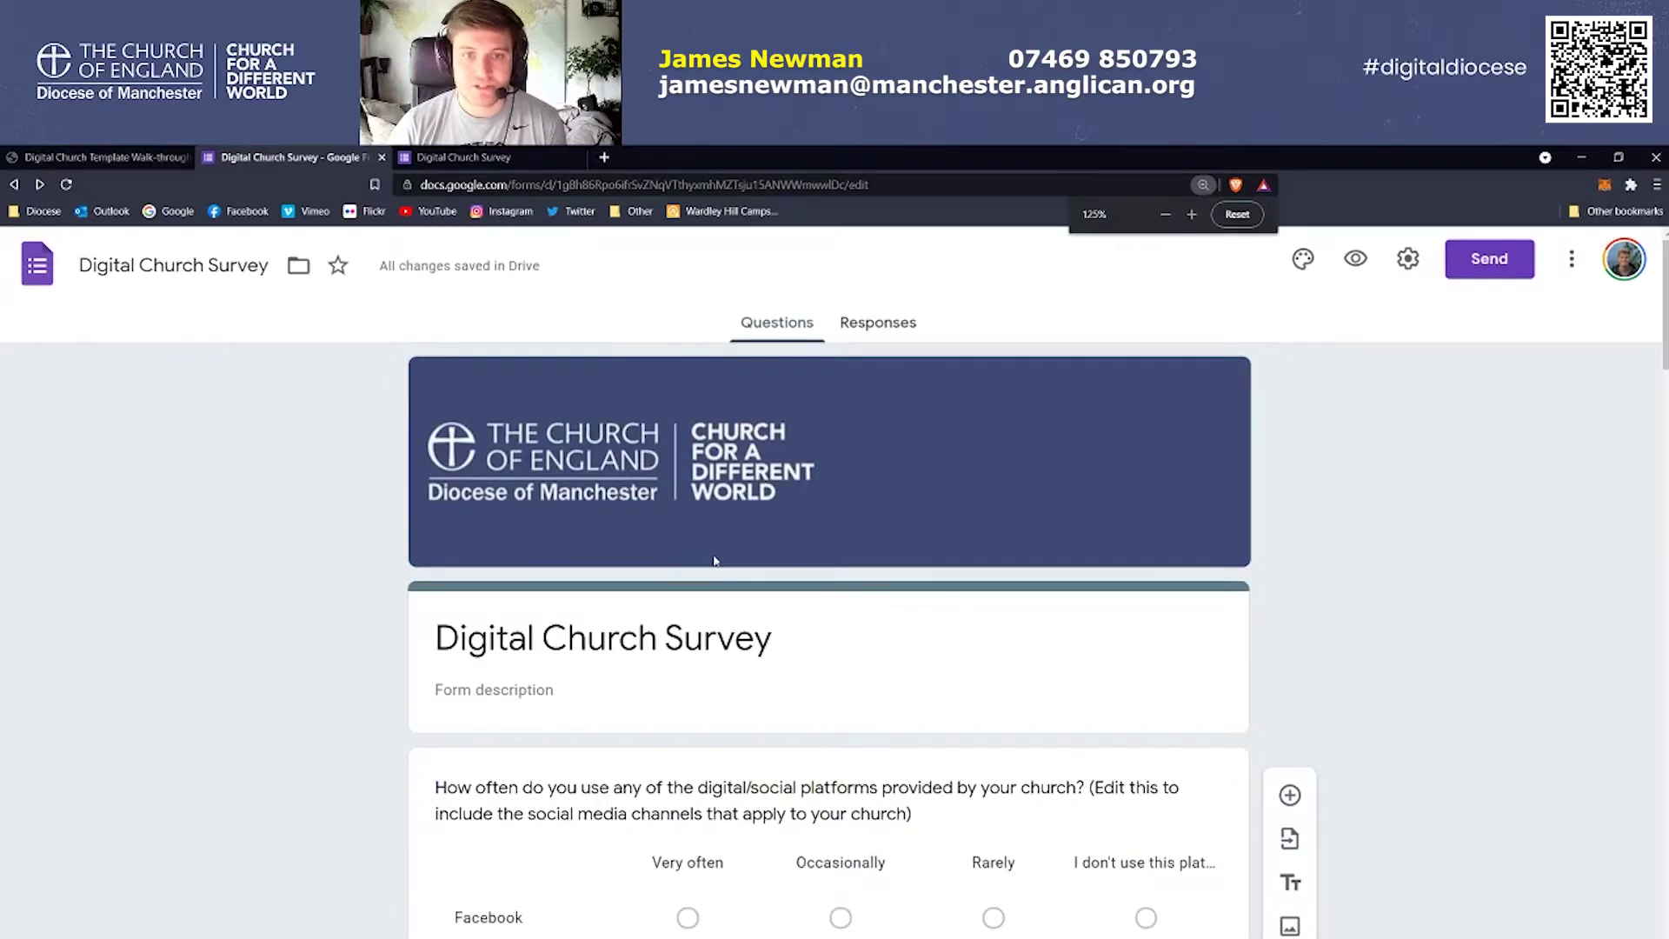
{"action": "key", "text": "ctrl+Tab"}
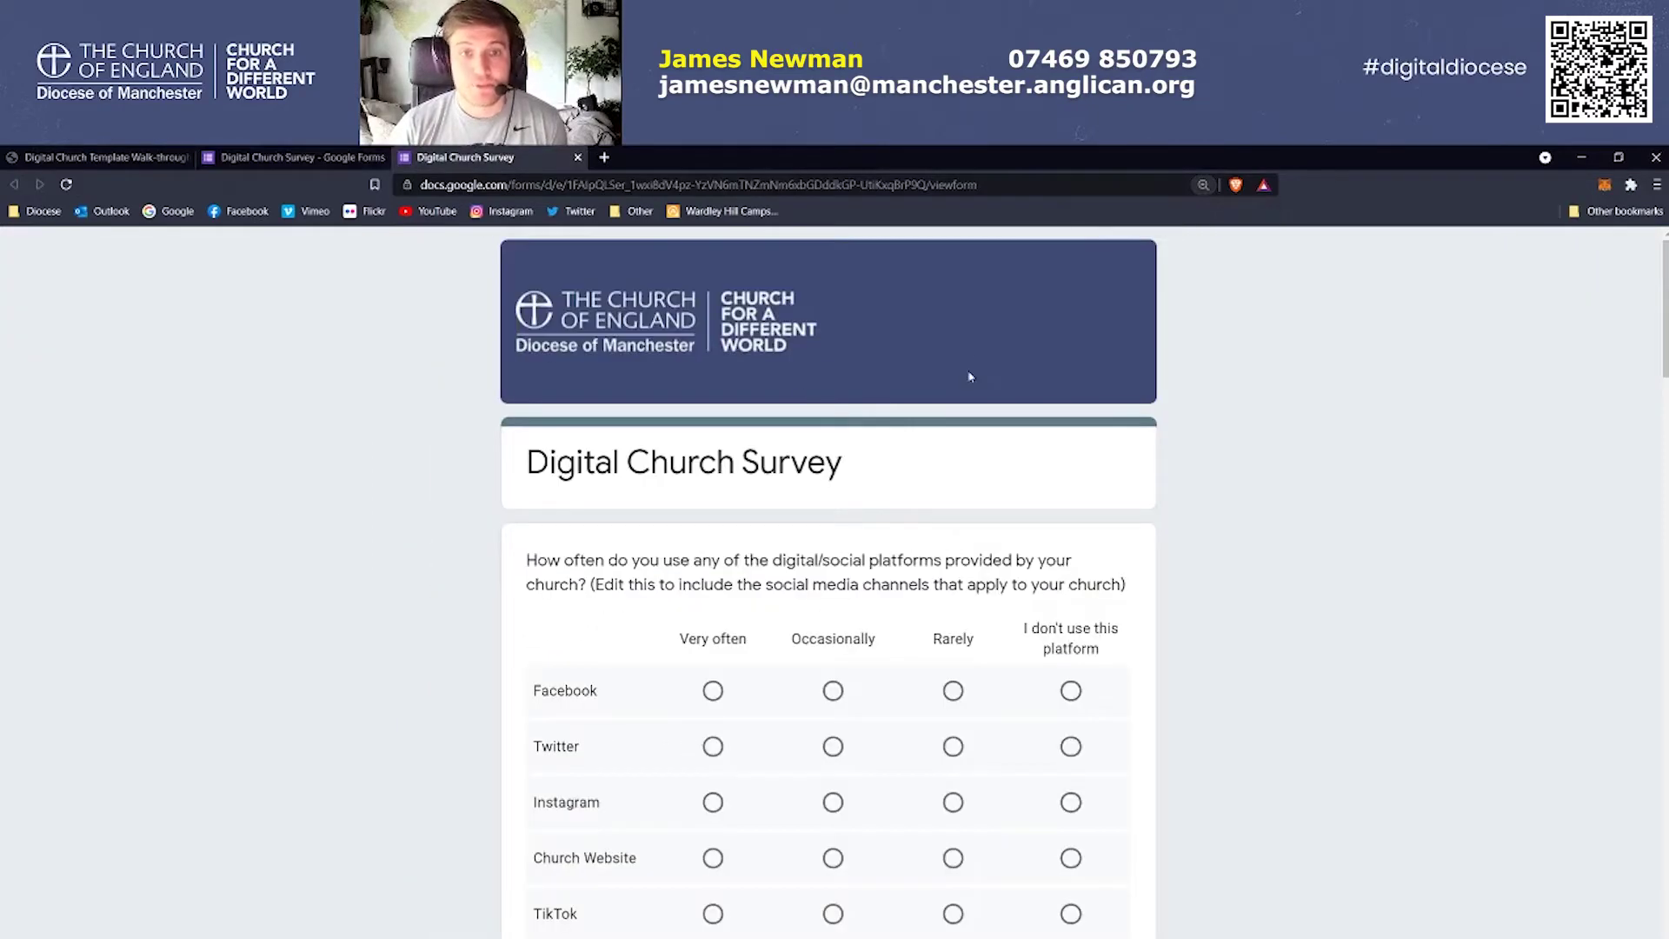
{"action": "scroll", "coordinate": [563, 500], "scroll_direction": "down", "scroll_amount": 4}
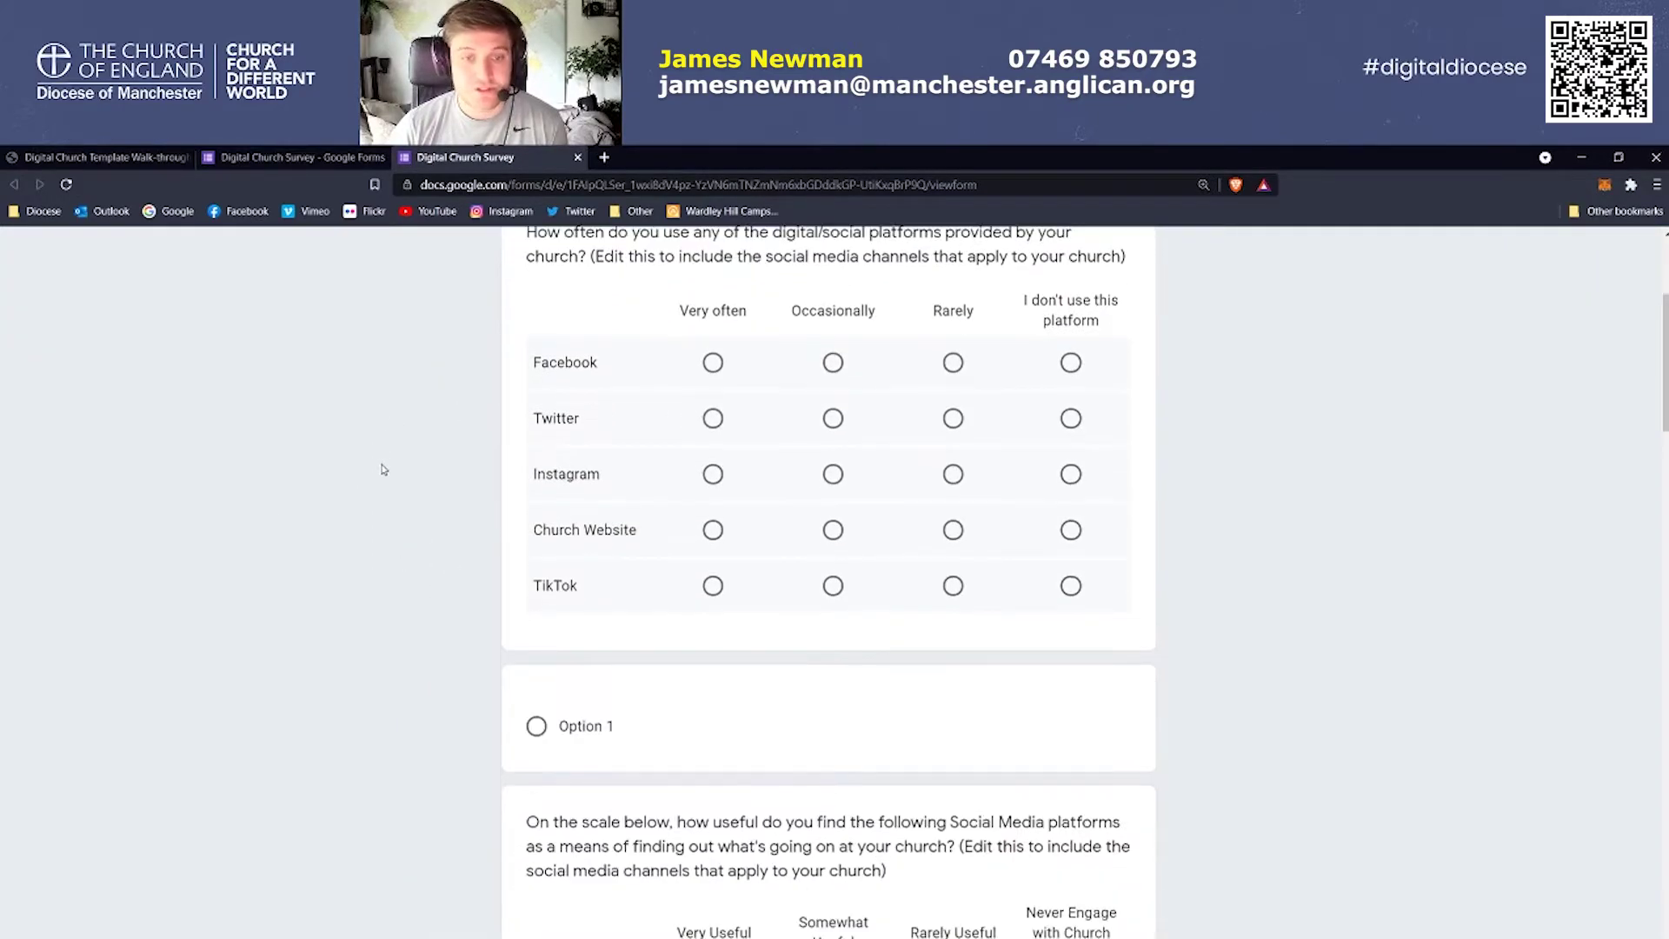
{"action": "scroll", "coordinate": [391, 452], "scroll_direction": "up", "scroll_amount": 4}
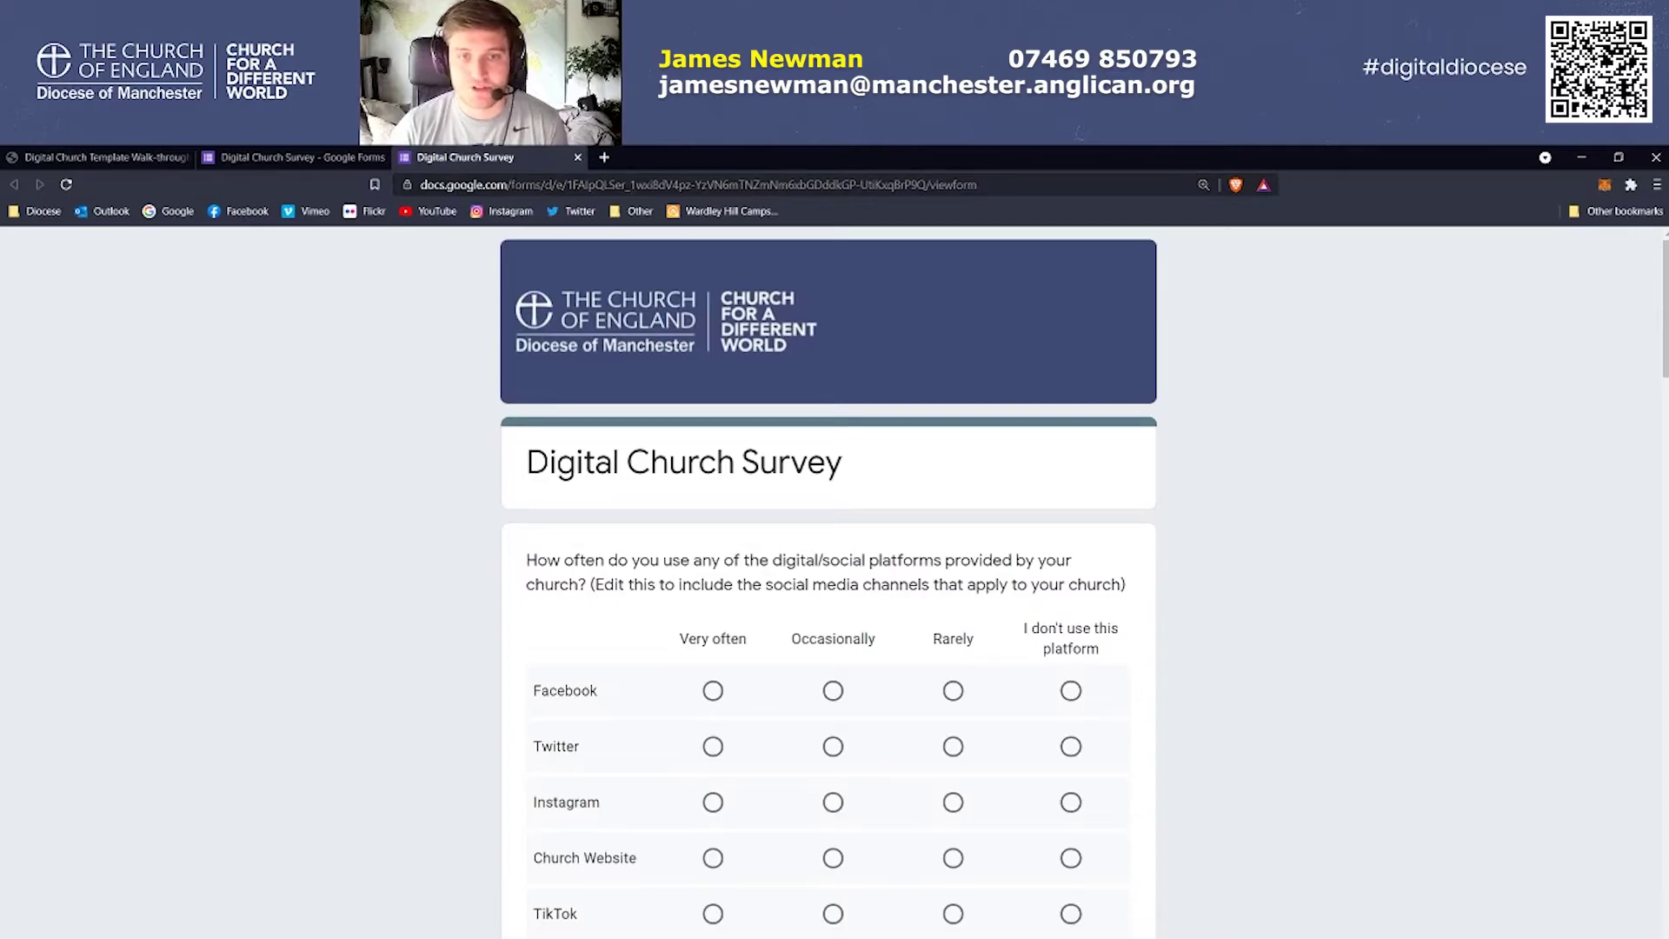
Review the first questions in the form preview, and return to the form editor
{"action": "scroll", "coordinate": [760, 487], "scroll_direction": "down", "scroll_amount": 7}
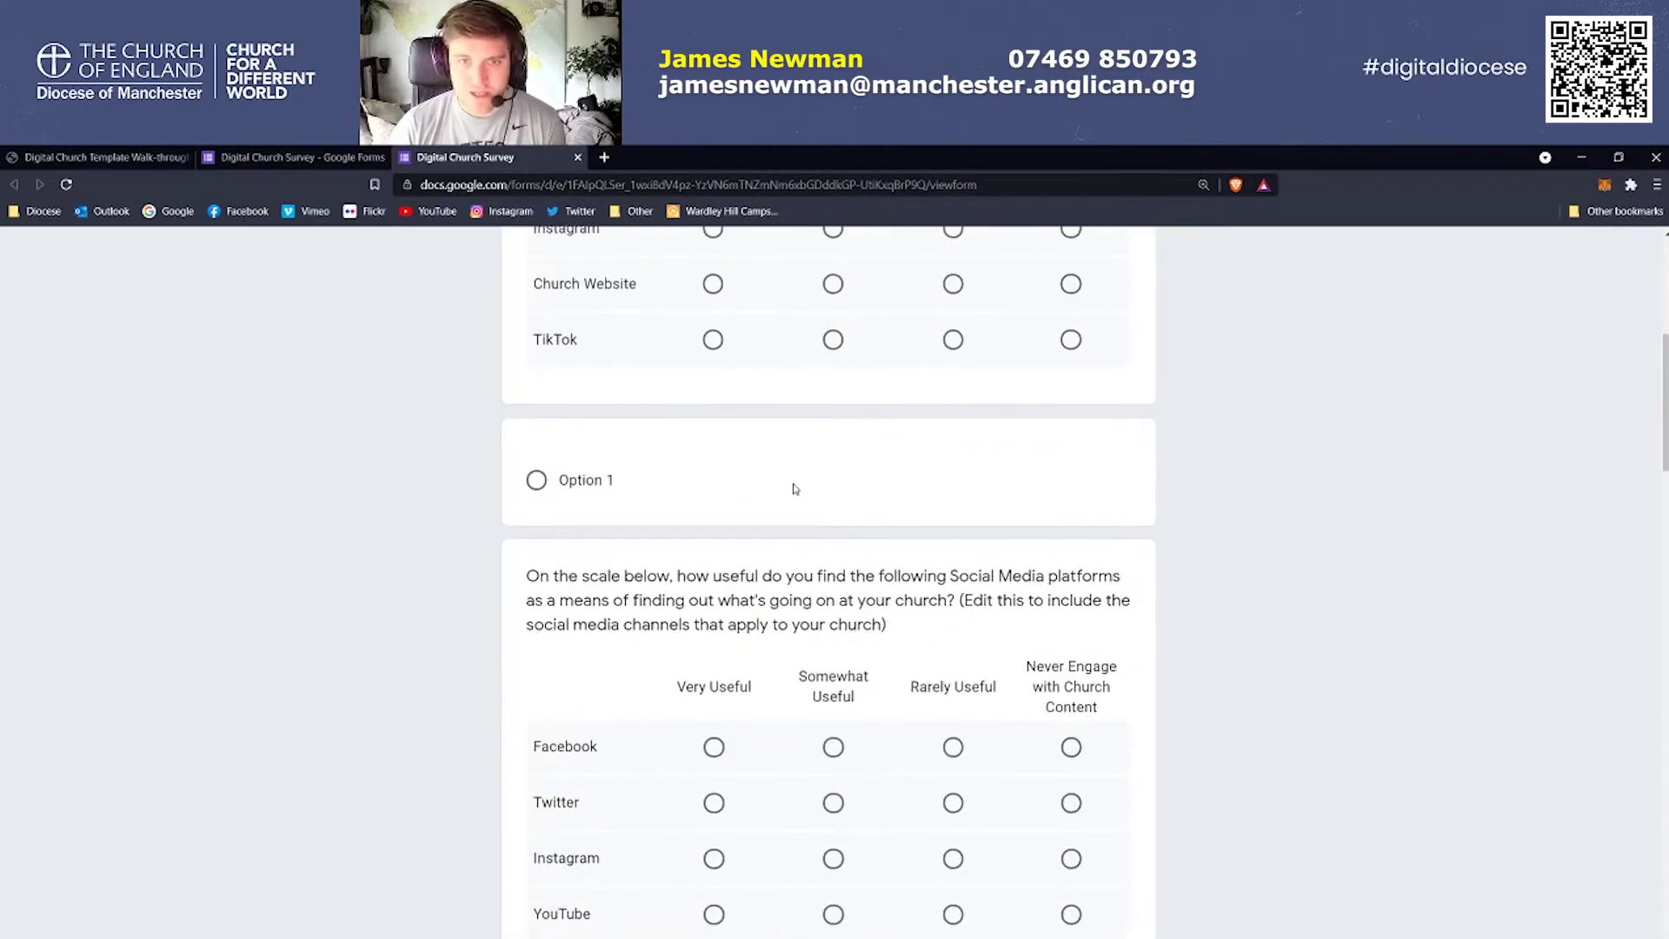
{"action": "scroll", "coordinate": [970, 498], "scroll_direction": "up", "scroll_amount": 6}
{"action": "scroll", "coordinate": [778, 484], "scroll_direction": "up", "scroll_amount": 1}
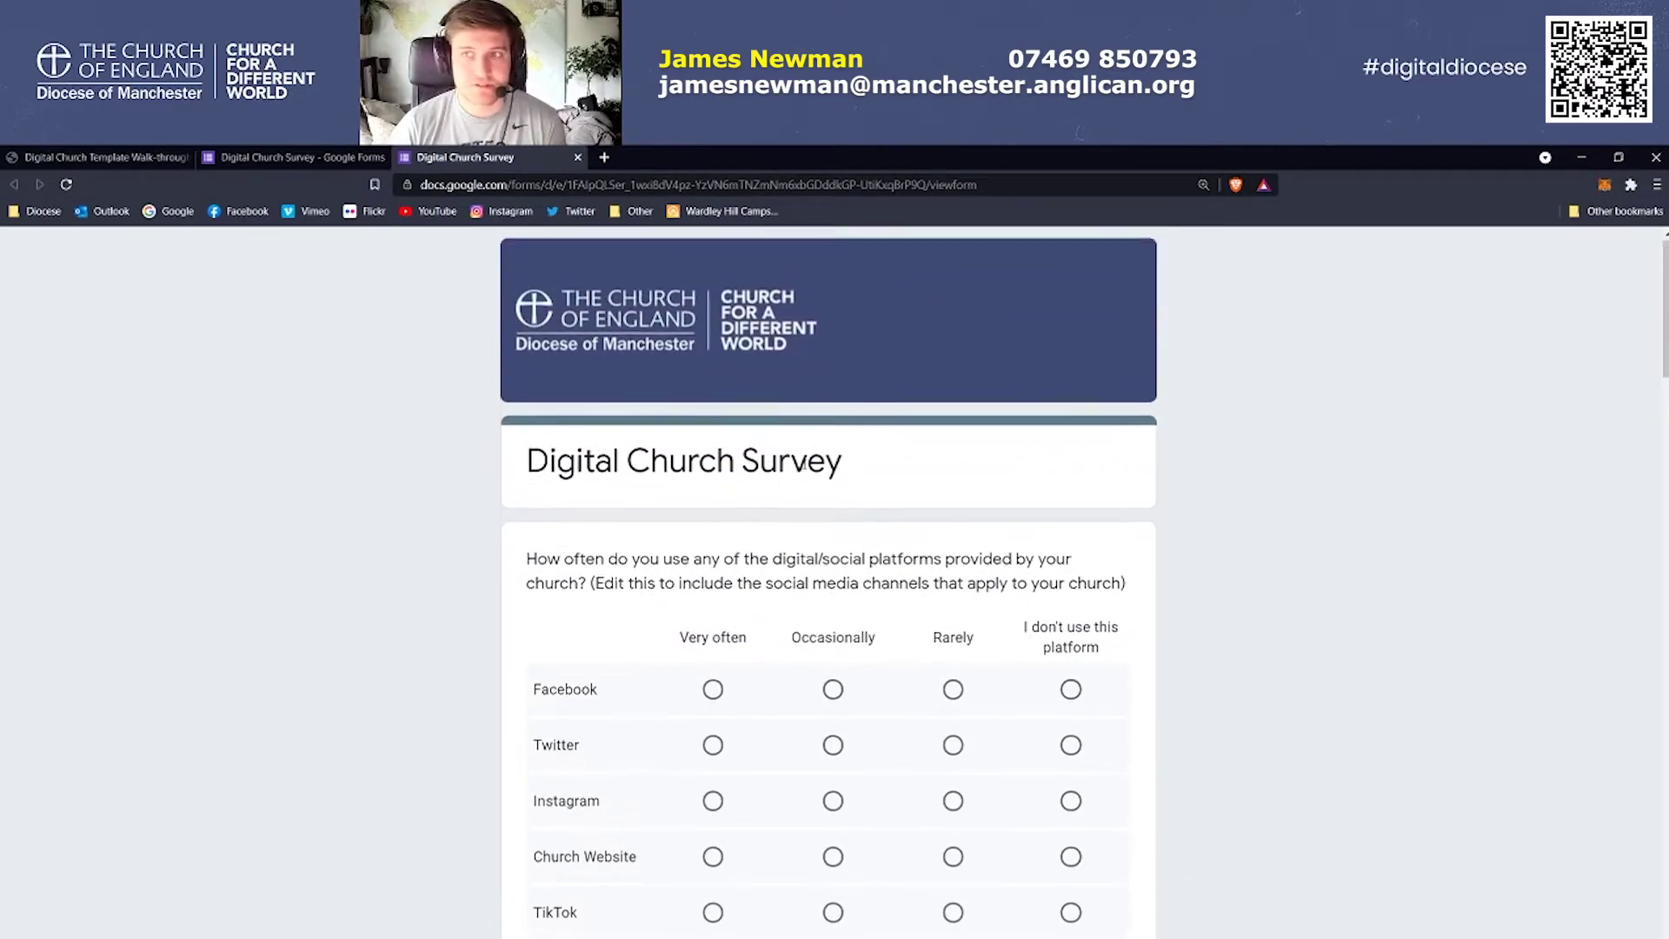
{"action": "left_click", "coordinate": [279, 157]}
{"action": "scroll", "coordinate": [1193, 480], "scroll_direction": "down", "scroll_amount": 1}
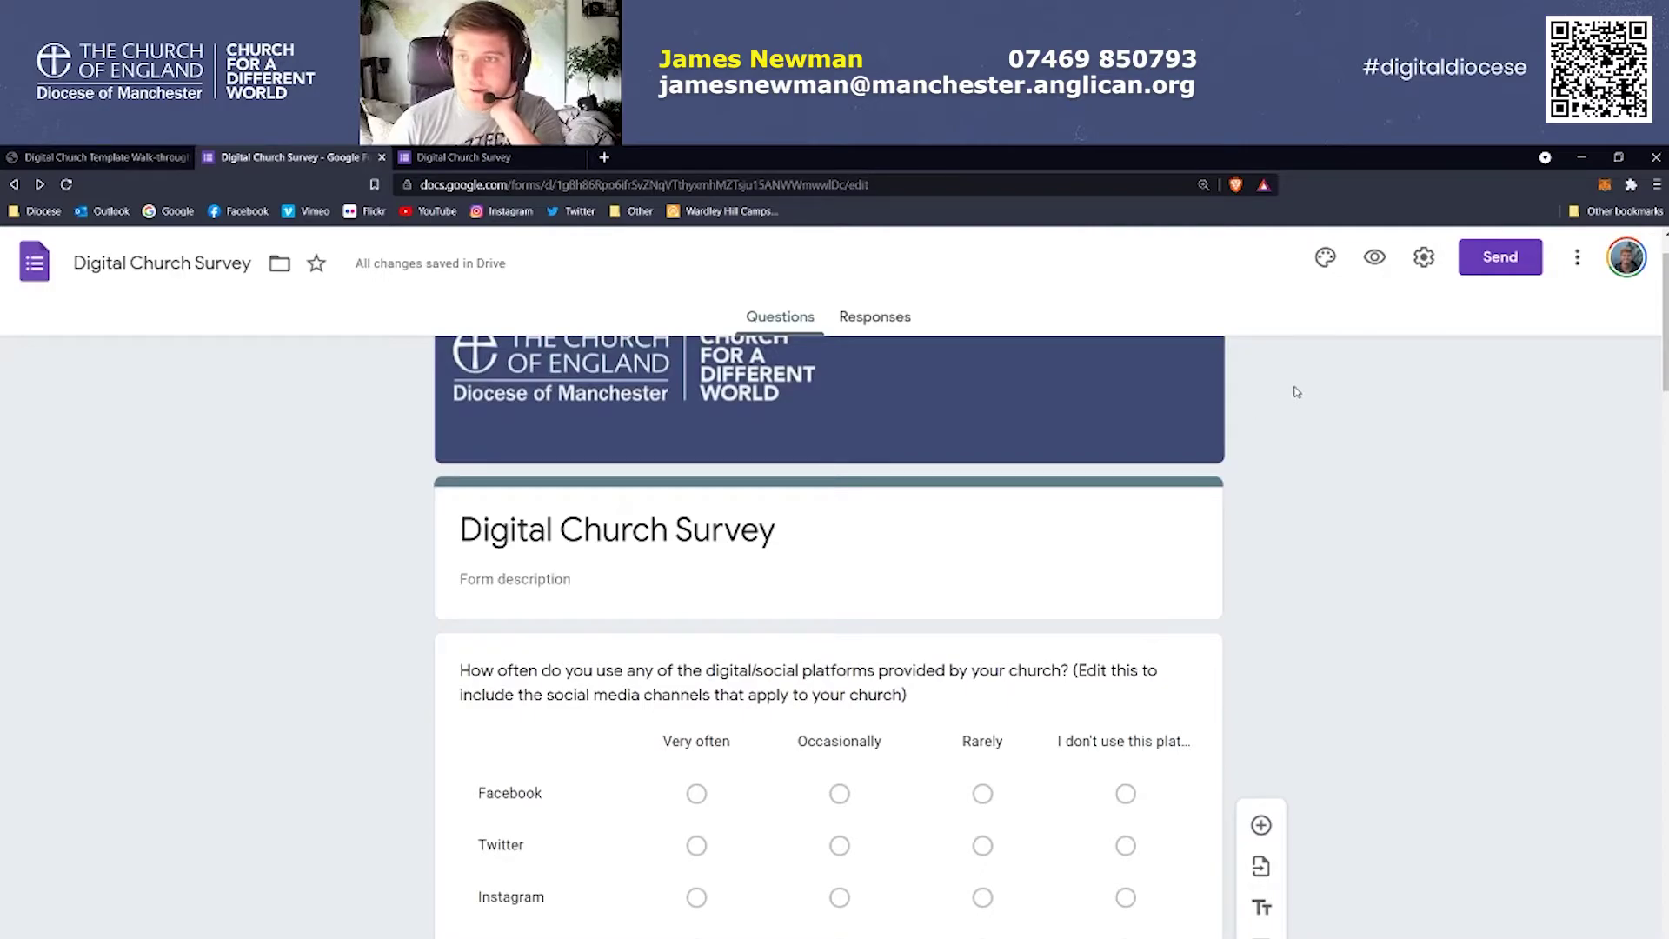
Generate a shortened link to the form in the send options, and close them
{"action": "left_click", "coordinate": [1495, 273]}
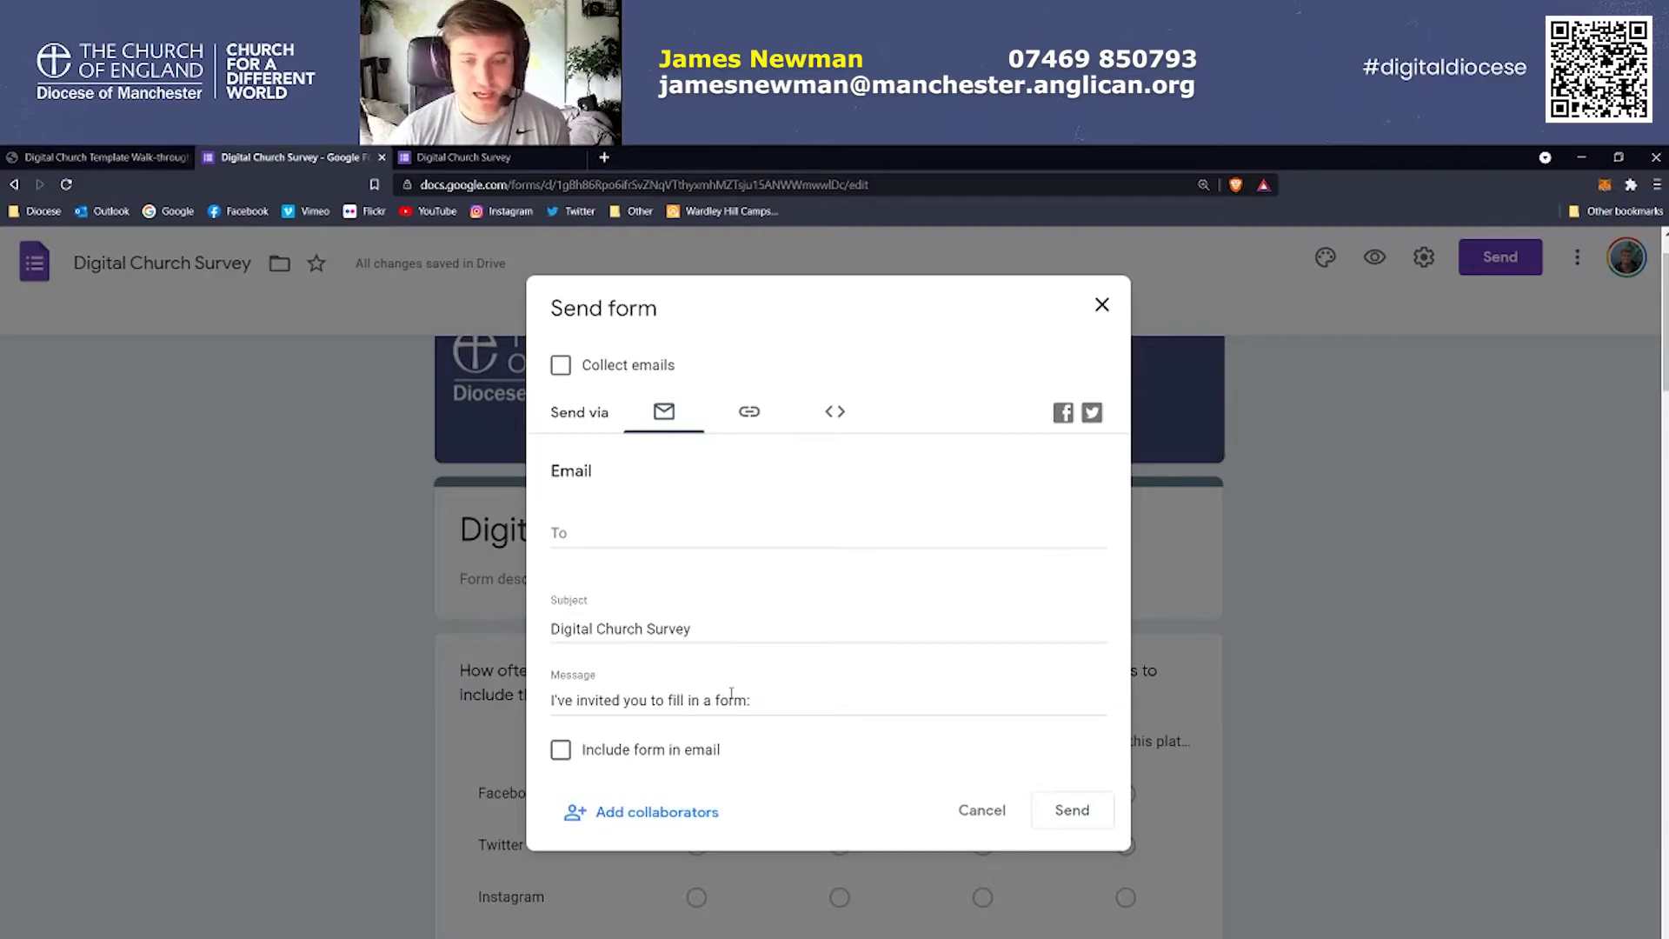
{"action": "left_click", "coordinate": [751, 415]}
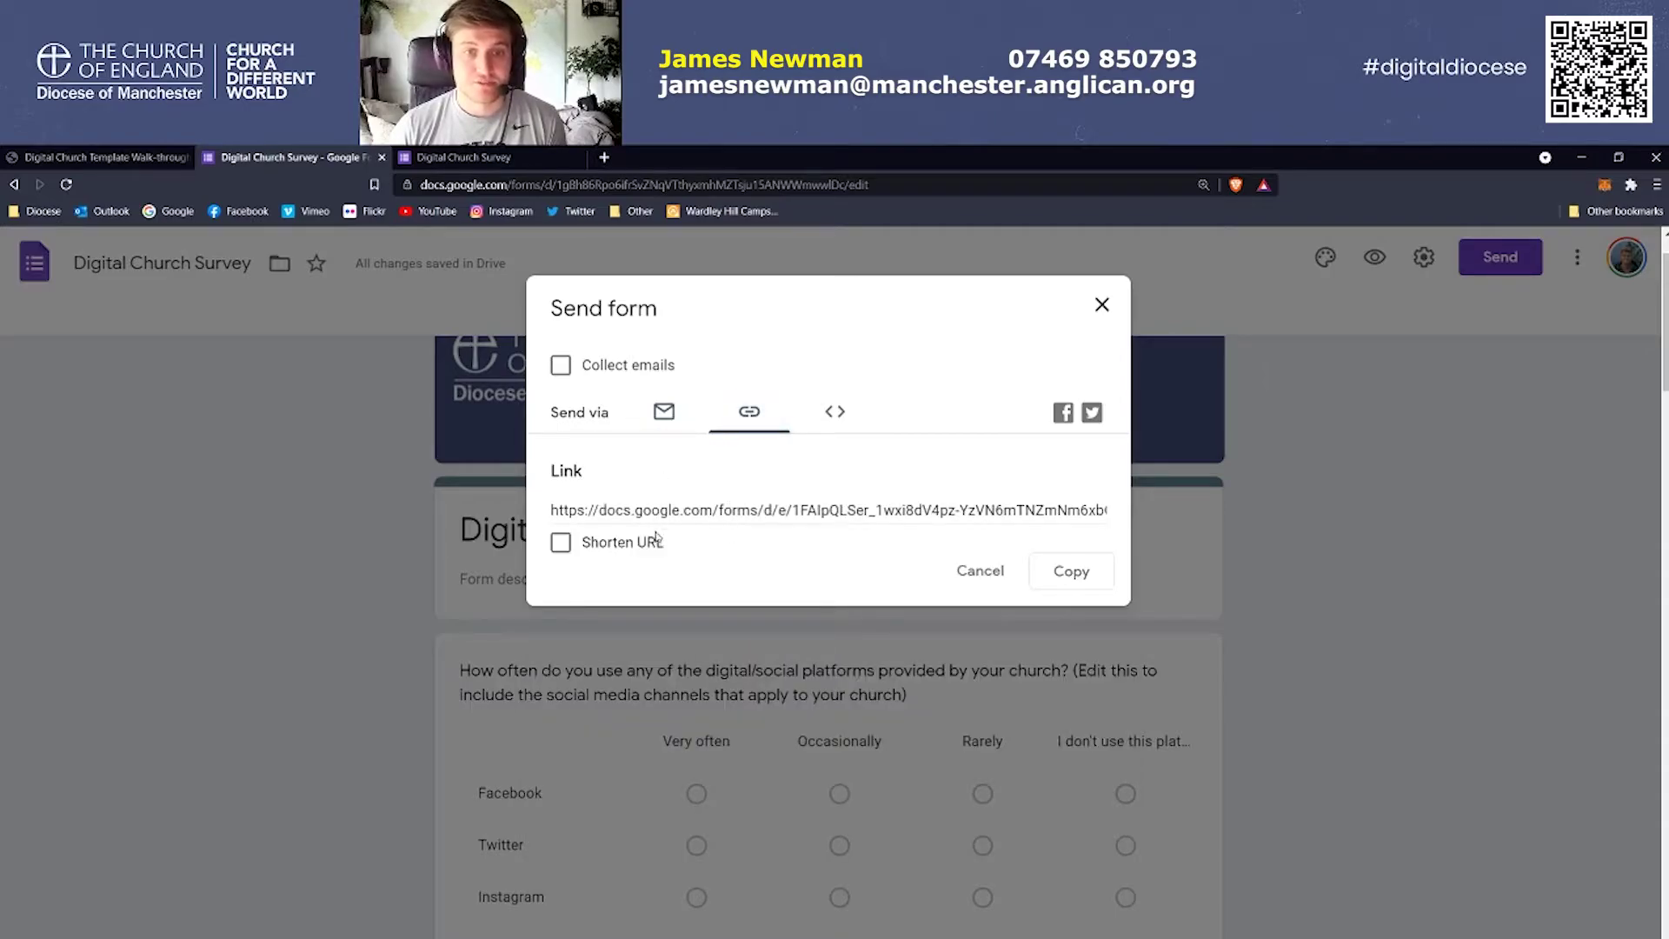
{"action": "left_click", "coordinate": [569, 543]}
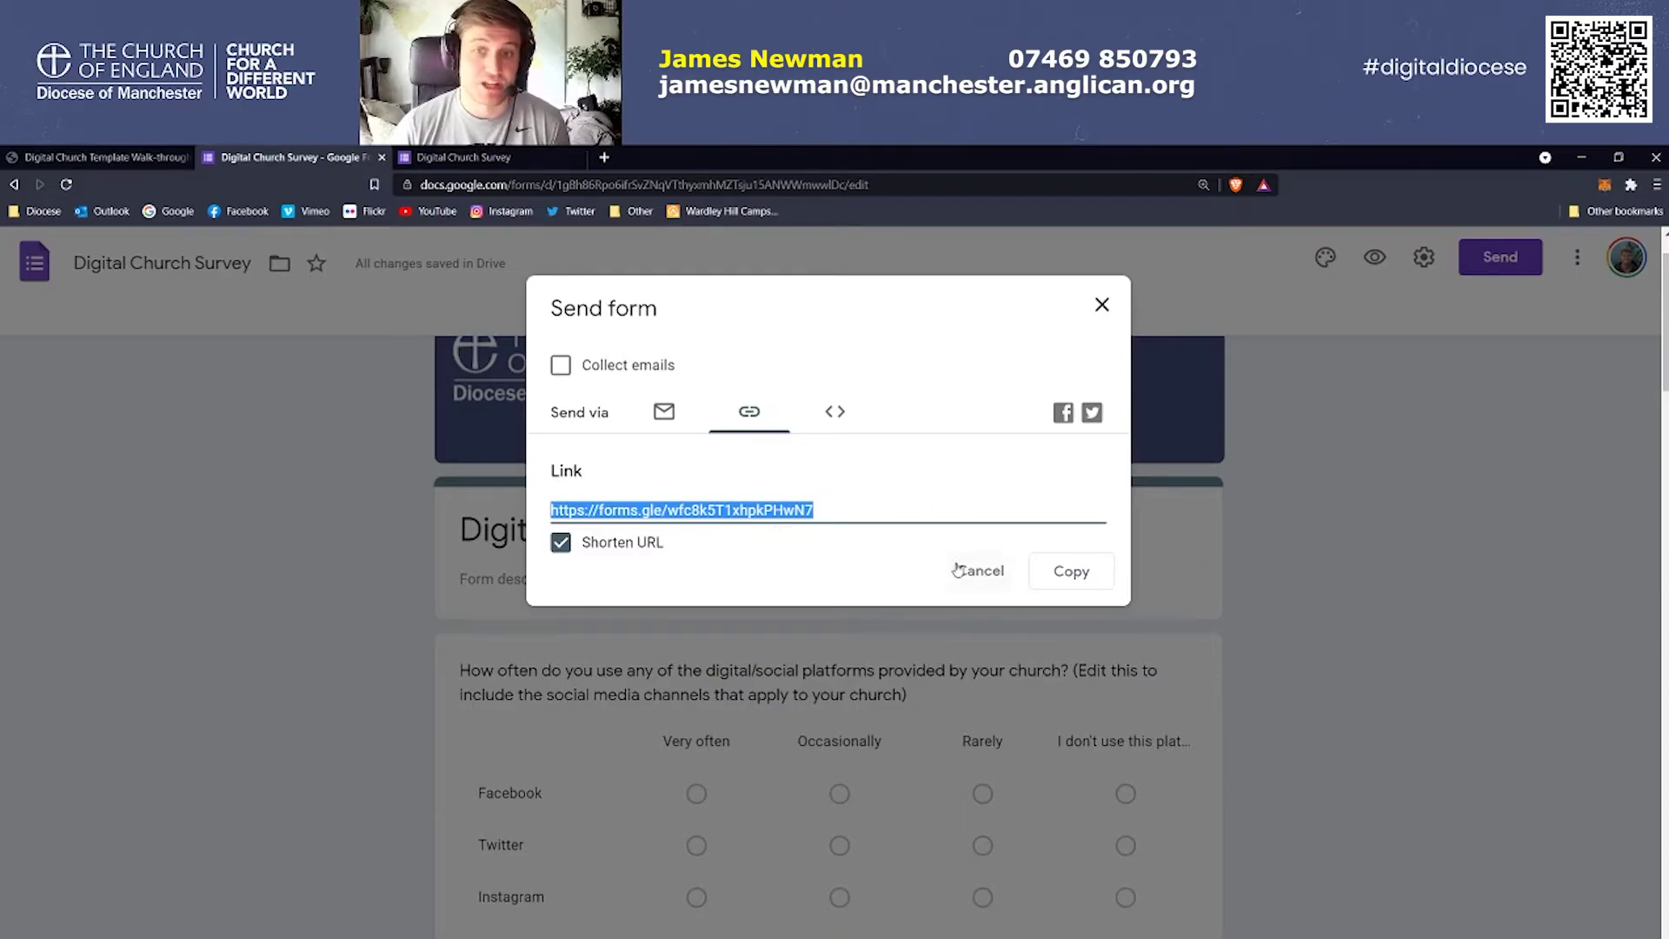
{"action": "left_click", "coordinate": [1101, 304]}
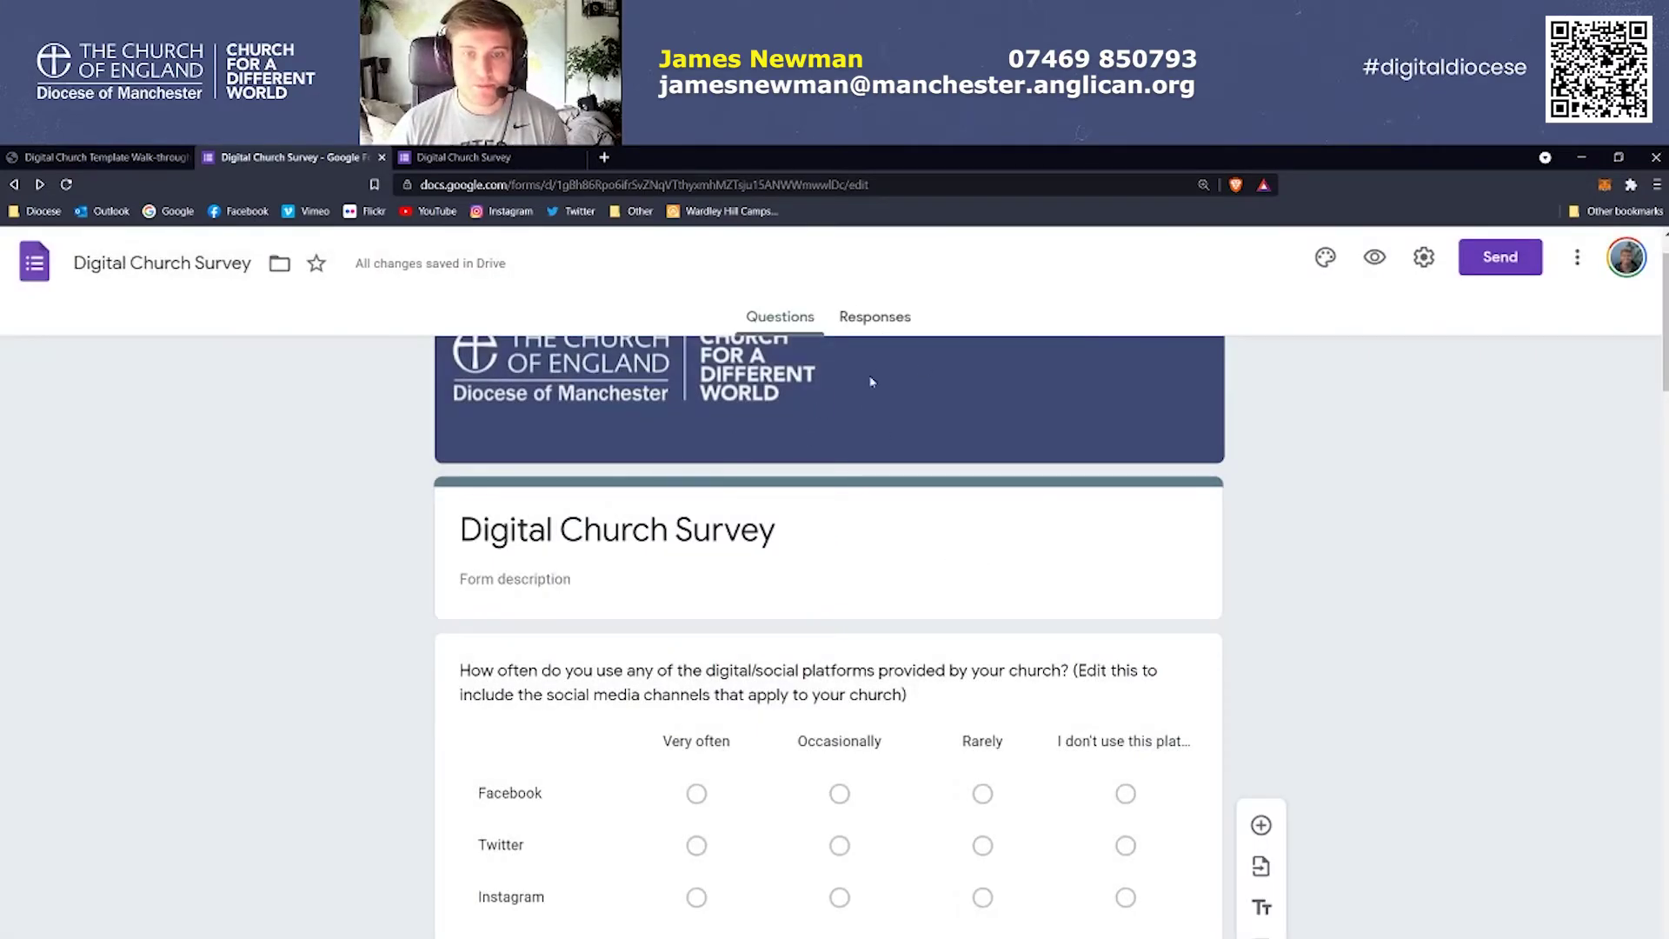
Answer the platform-use question in the preview: Facebook Very often, Twitter Occasionally, Church Website Rarely and TikTok Occasionally
{"action": "scroll", "coordinate": [947, 521], "scroll_direction": "down", "scroll_amount": 4}
{"action": "scroll", "coordinate": [965, 497], "scroll_direction": "up", "scroll_amount": 5}
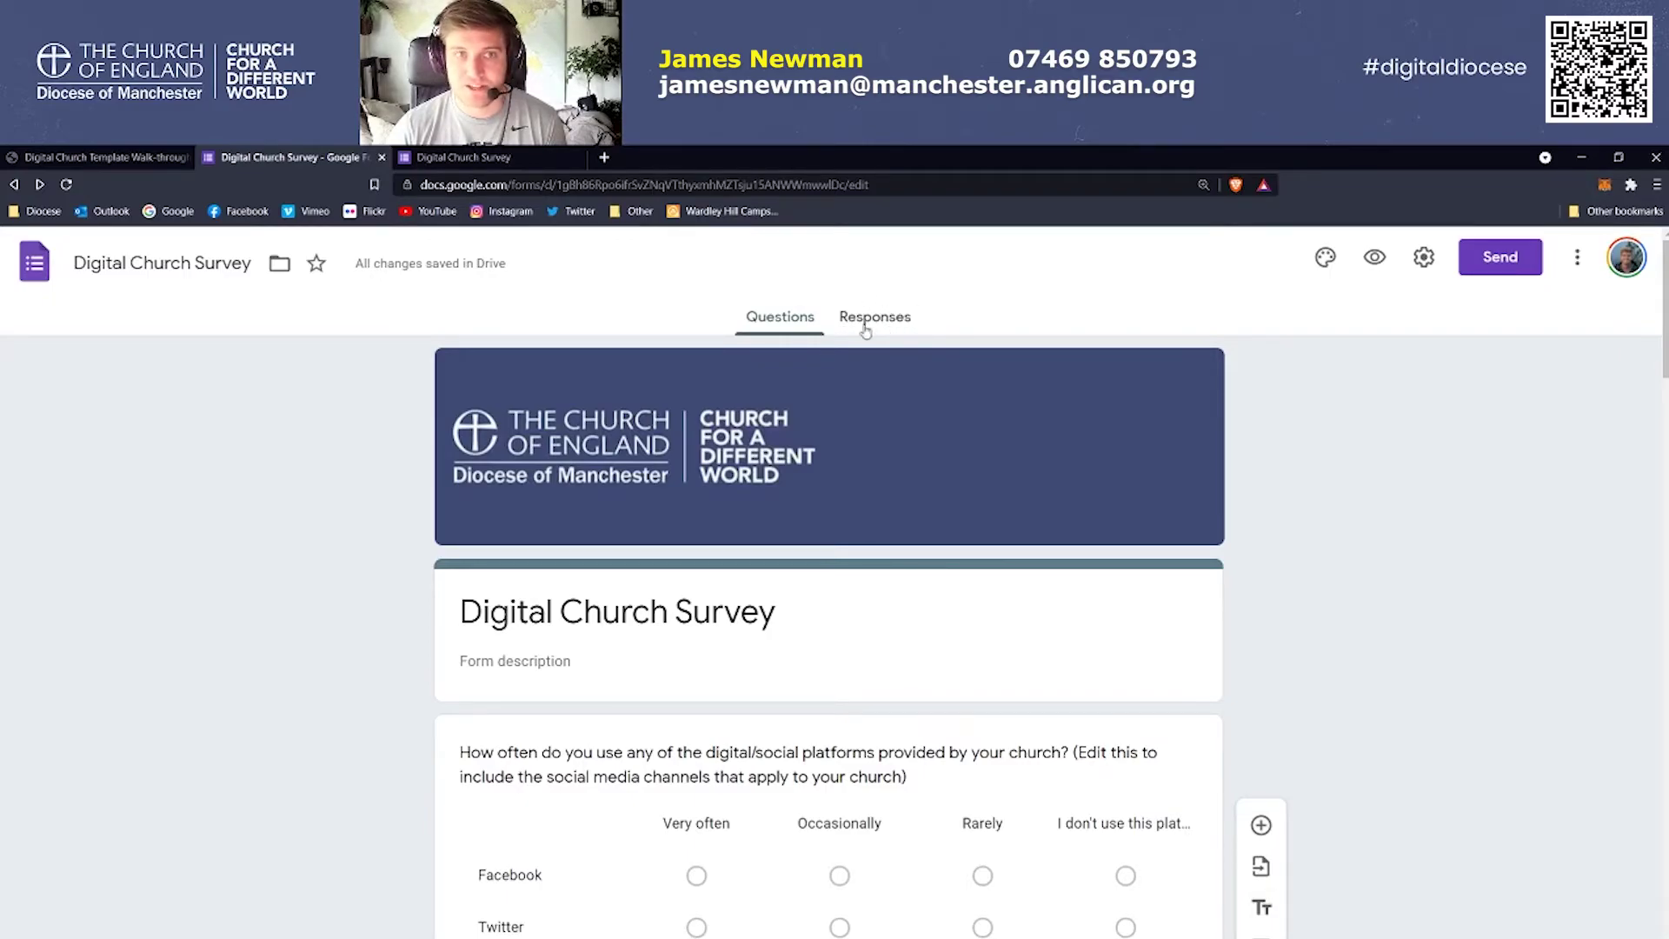
{"action": "left_click", "coordinate": [489, 158]}
{"action": "scroll", "coordinate": [678, 522], "scroll_direction": "down", "scroll_amount": 2}
{"action": "left_click", "coordinate": [713, 526]}
{"action": "scroll", "coordinate": [713, 525], "scroll_direction": "down", "scroll_amount": 3}
{"action": "left_click", "coordinate": [833, 336]}
{"action": "left_click", "coordinate": [953, 448]}
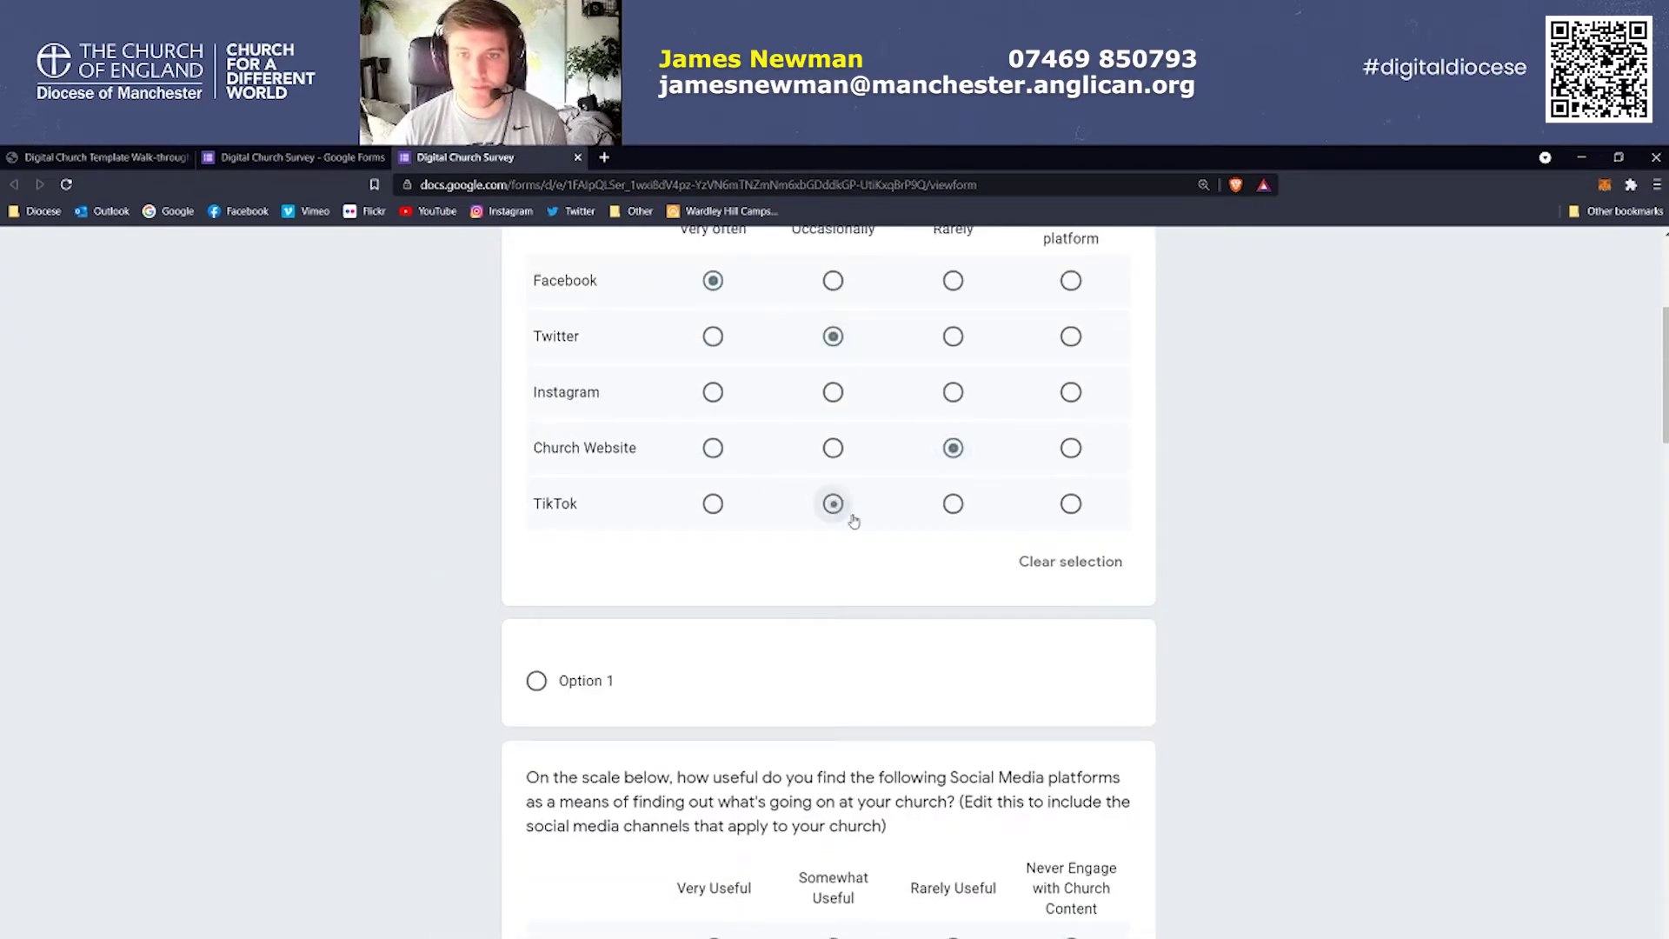
Fill in sample ratings for the social media usefulness question, and submit the survey response
{"action": "scroll", "coordinate": [835, 499], "scroll_direction": "down", "scroll_amount": 4}
{"action": "left_click", "coordinate": [953, 594]}
{"action": "left_click", "coordinate": [833, 649]}
{"action": "left_click", "coordinate": [833, 705]}
{"action": "left_click", "coordinate": [833, 761]}
{"action": "scroll", "coordinate": [715, 566], "scroll_direction": "up", "scroll_amount": 6}
{"action": "scroll", "coordinate": [800, 661], "scroll_direction": "down", "scroll_amount": 15}
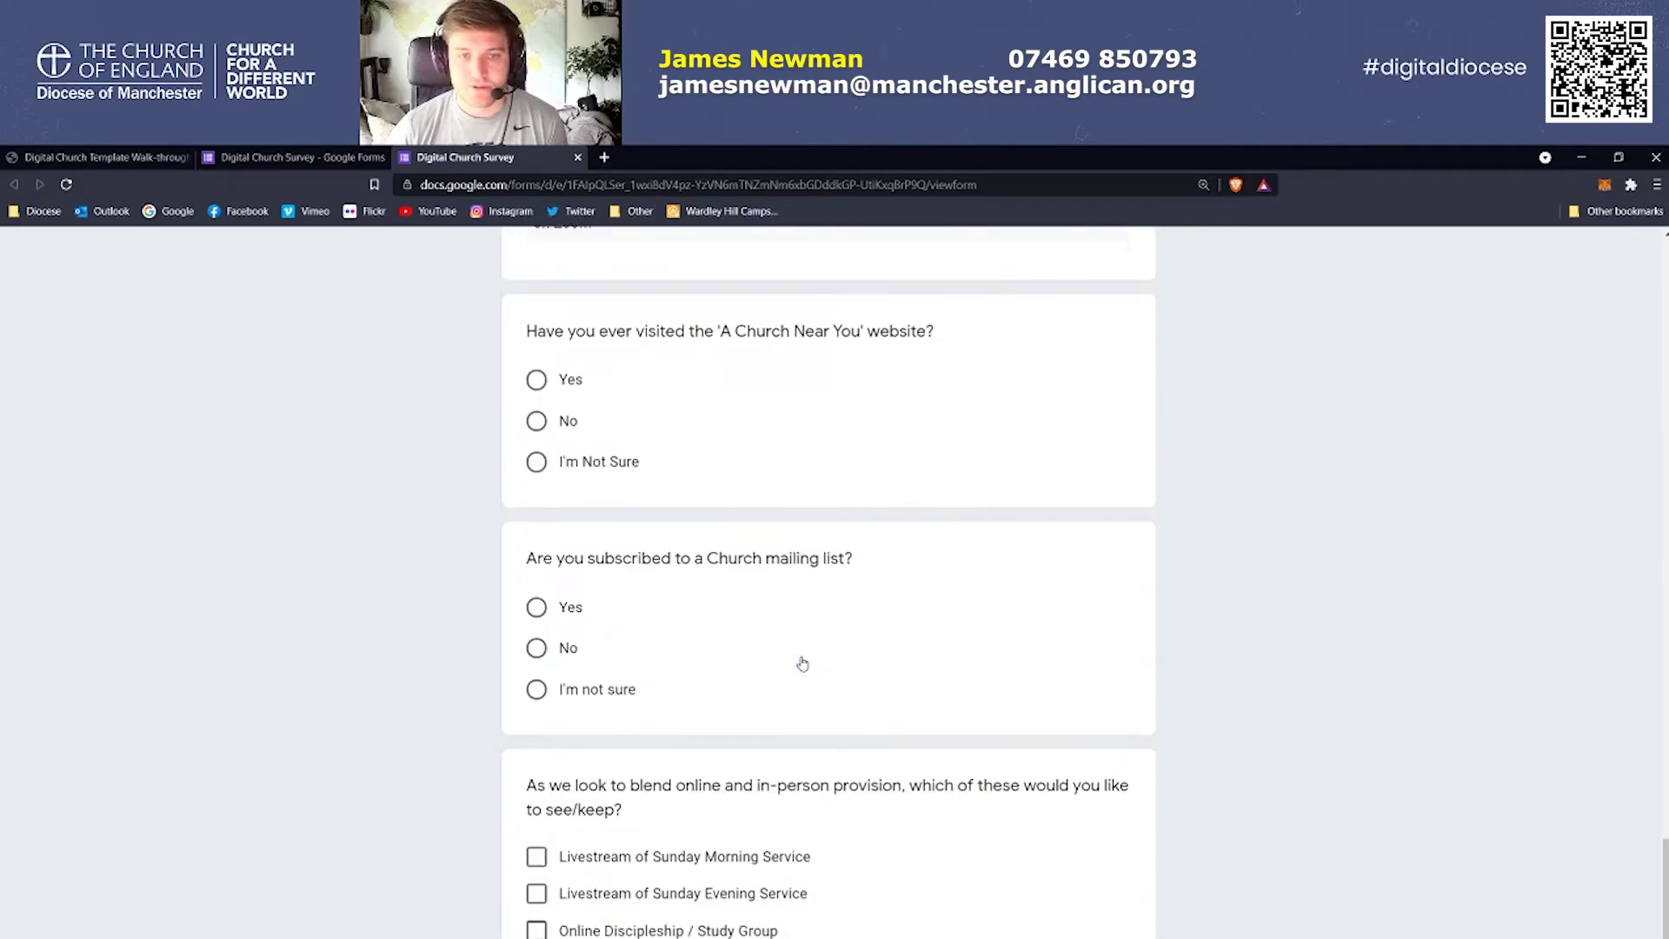
{"action": "left_click", "coordinate": [570, 909]}
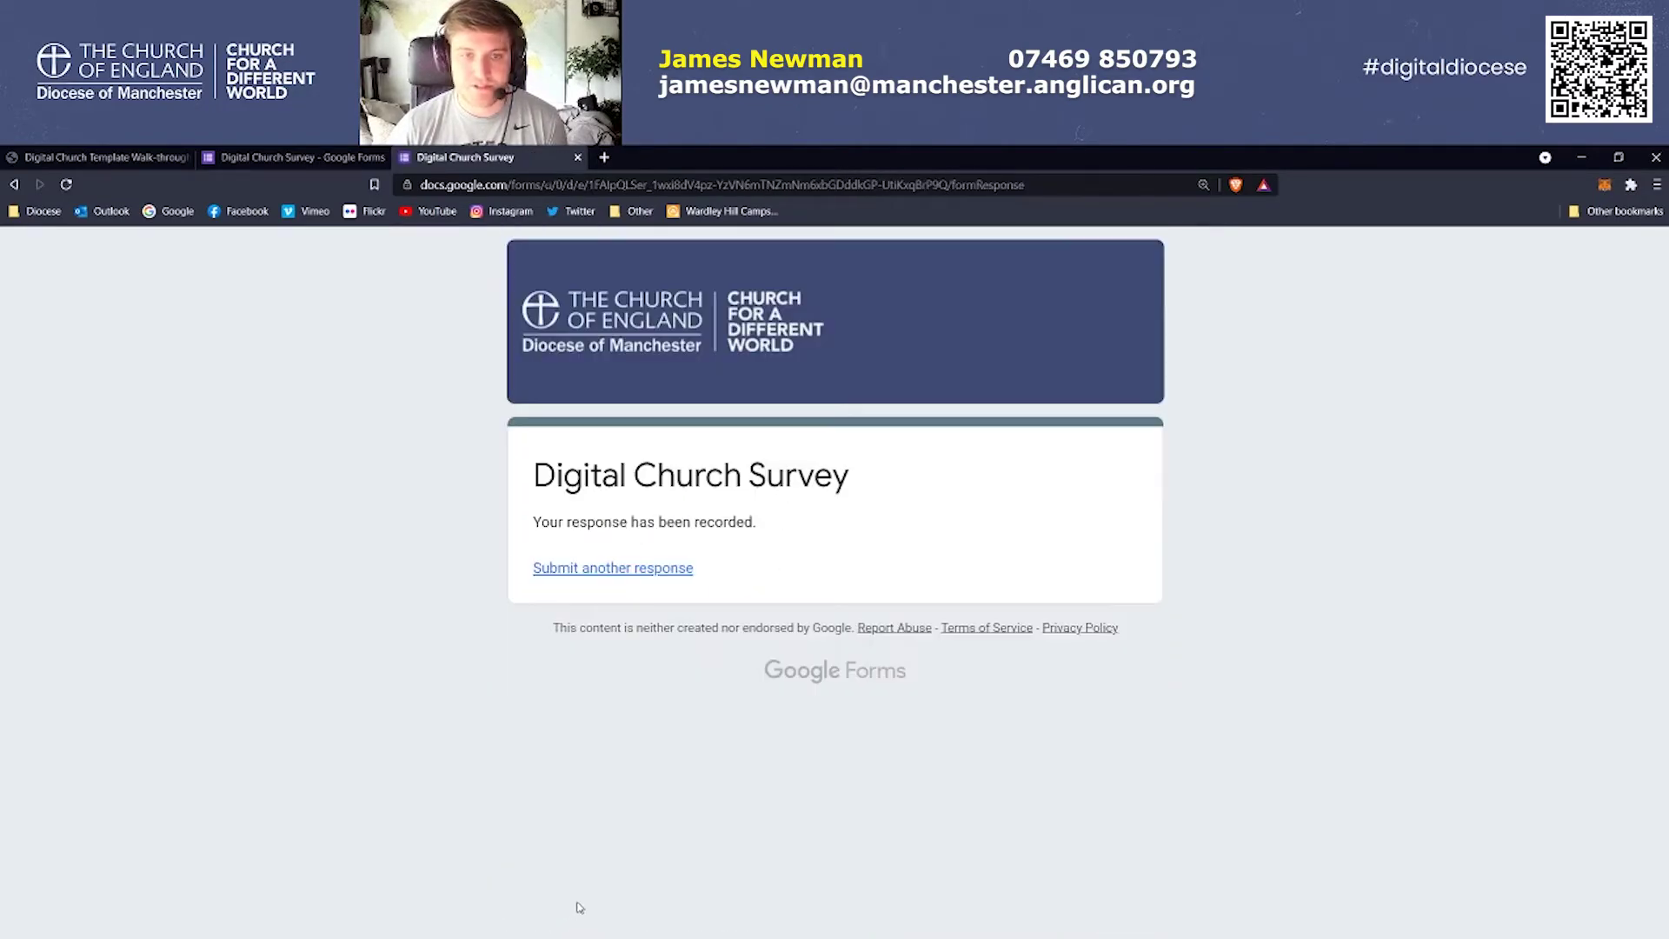
Return to the form editor and examine the summary of responses for the platform-use question
{"action": "left_click", "coordinate": [315, 156]}
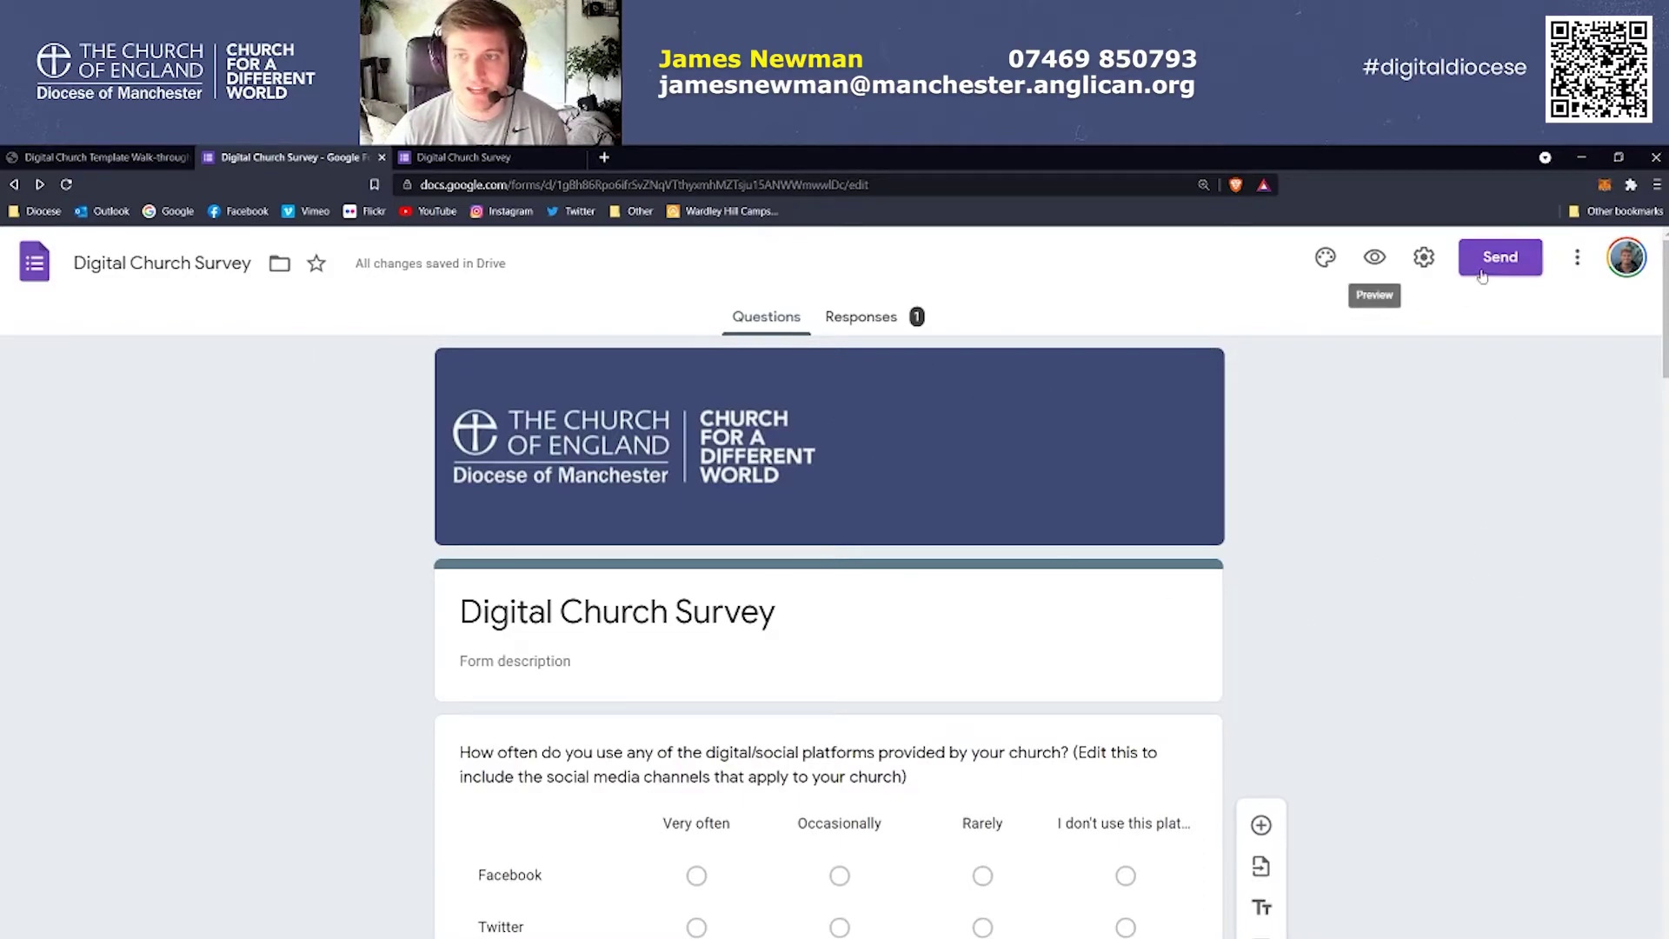
{"action": "left_click", "coordinate": [850, 319]}
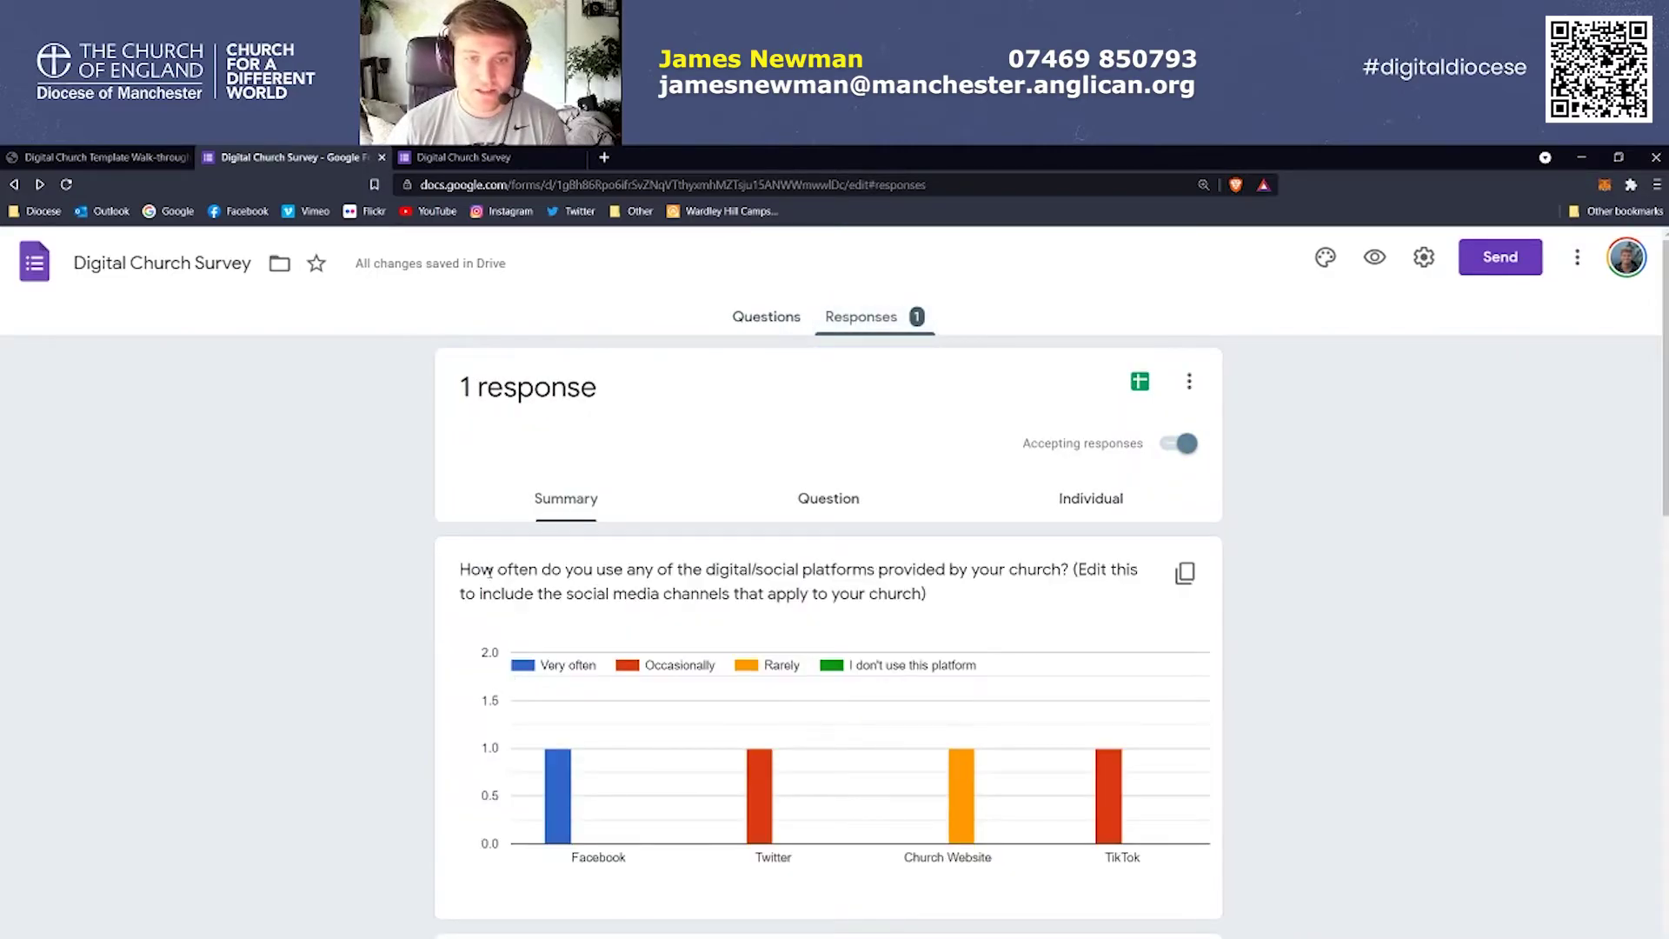
{"action": "scroll", "coordinate": [423, 563], "scroll_direction": "down", "scroll_amount": 1}
{"action": "scroll", "coordinate": [424, 563], "scroll_direction": "up", "scroll_amount": 1}
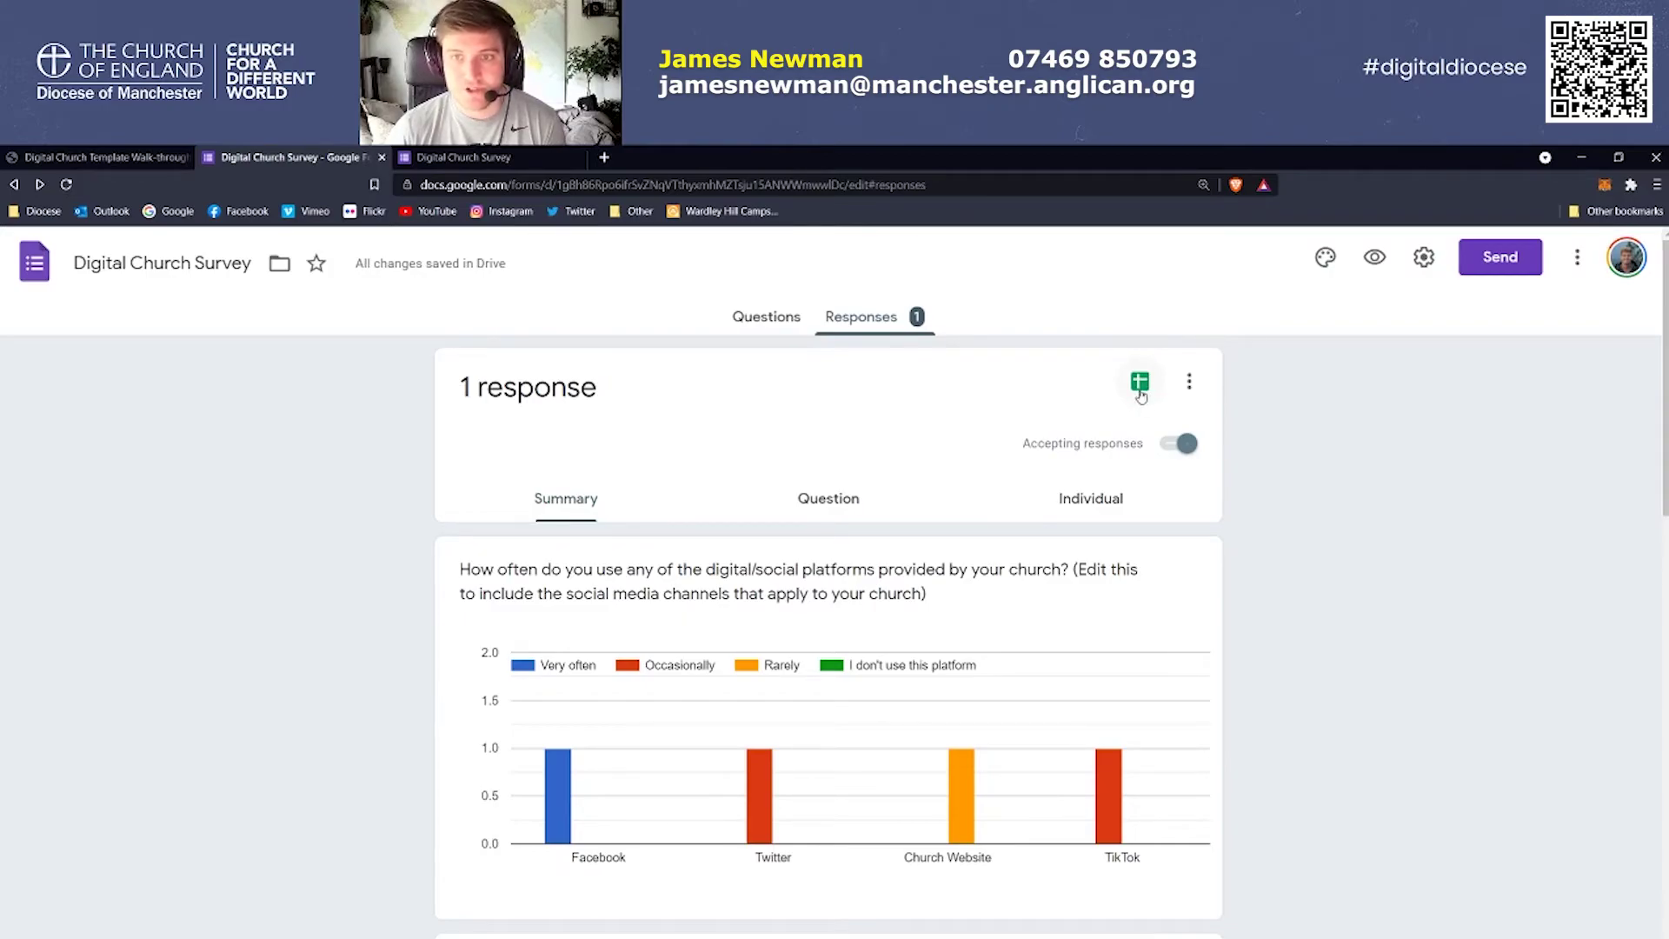
Examine the print preview of all survey responses, and cancel the printing
{"action": "left_click", "coordinate": [1189, 382]}
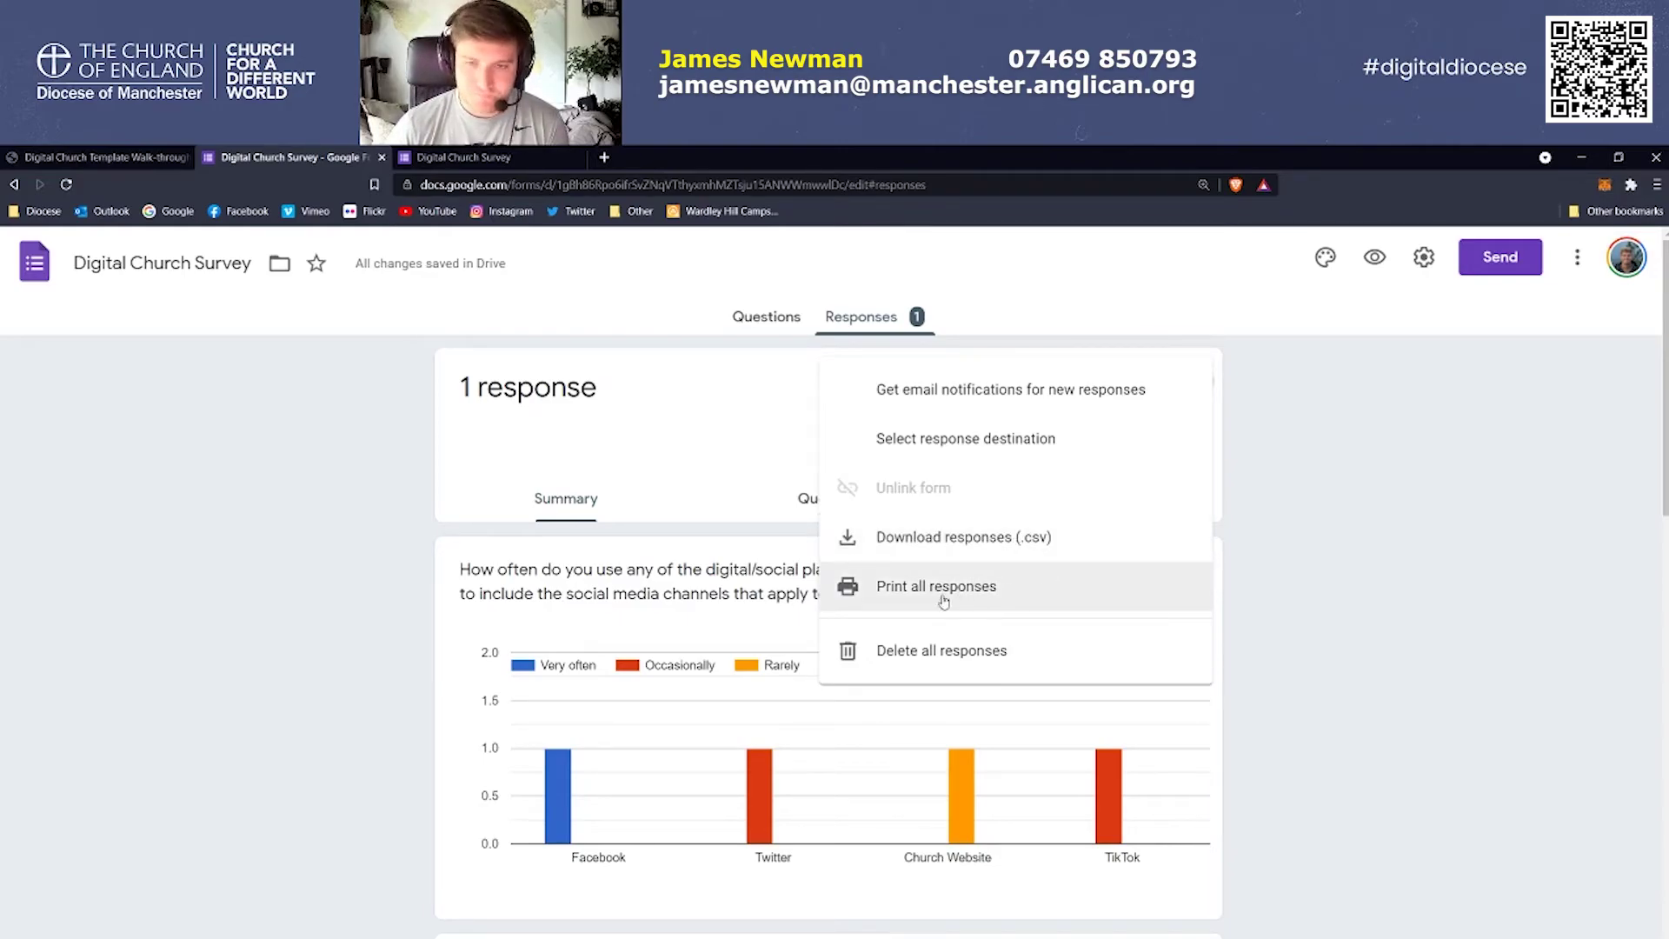
{"action": "left_click", "coordinate": [1030, 593]}
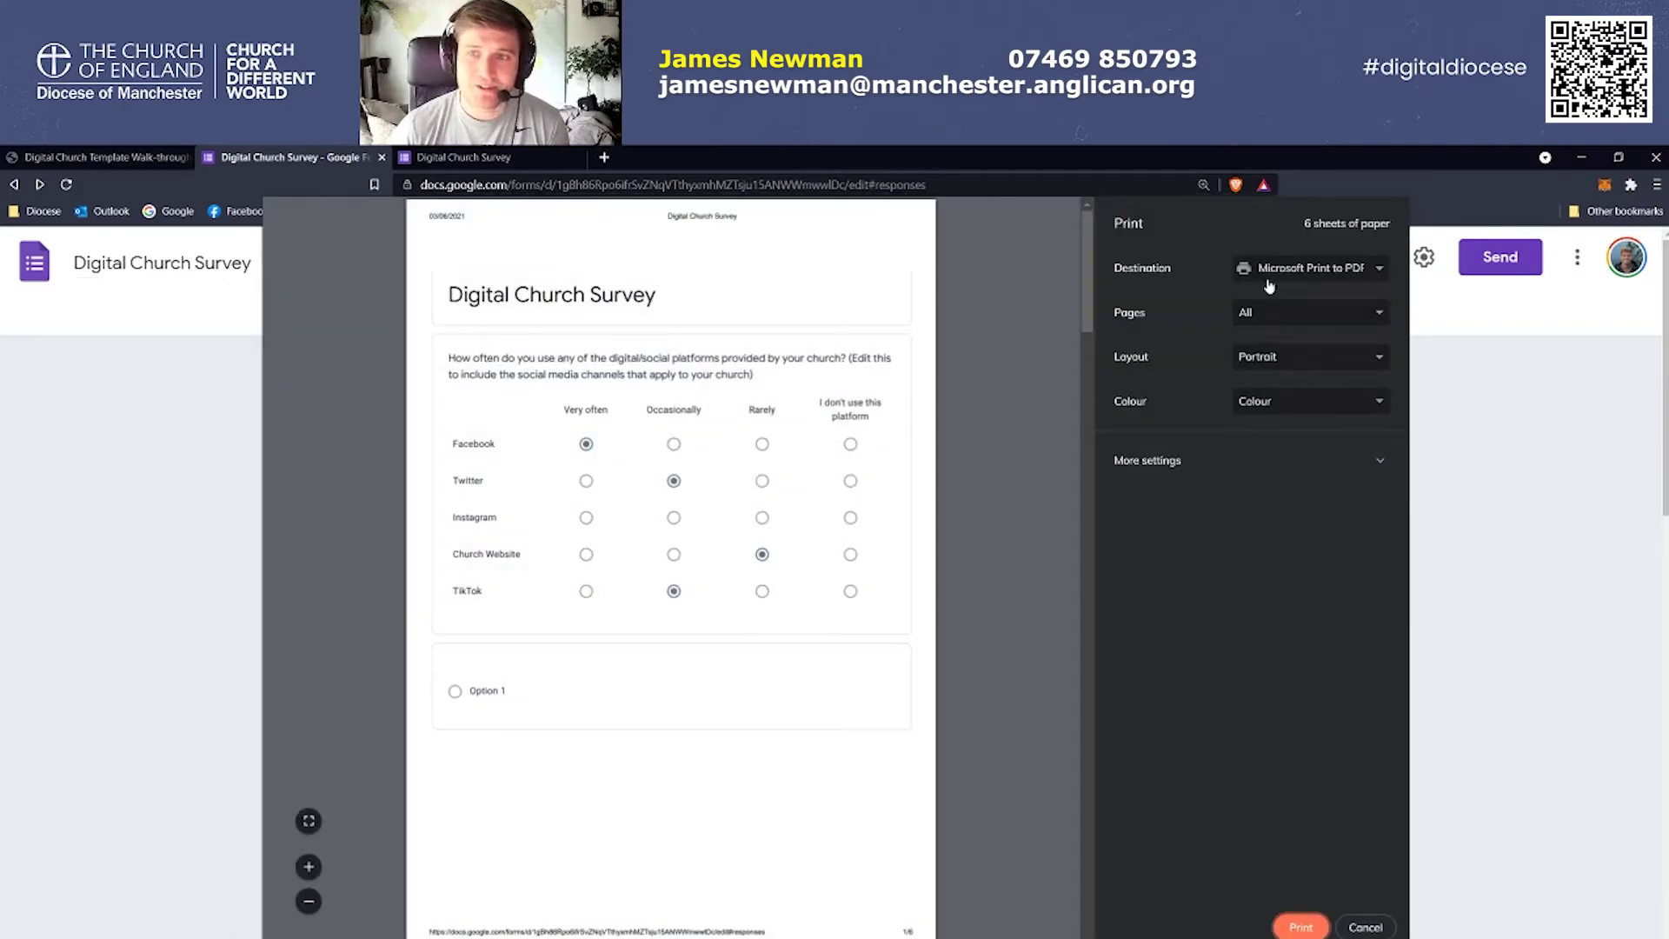
{"action": "mouse_move", "coordinate": [1085, 275]}
{"action": "left_mouse_down"}
{"action": "mouse_move", "coordinate": [1090, 531]}
{"action": "mouse_move", "coordinate": [1086, 270]}
{"action": "left_mouse_up"}
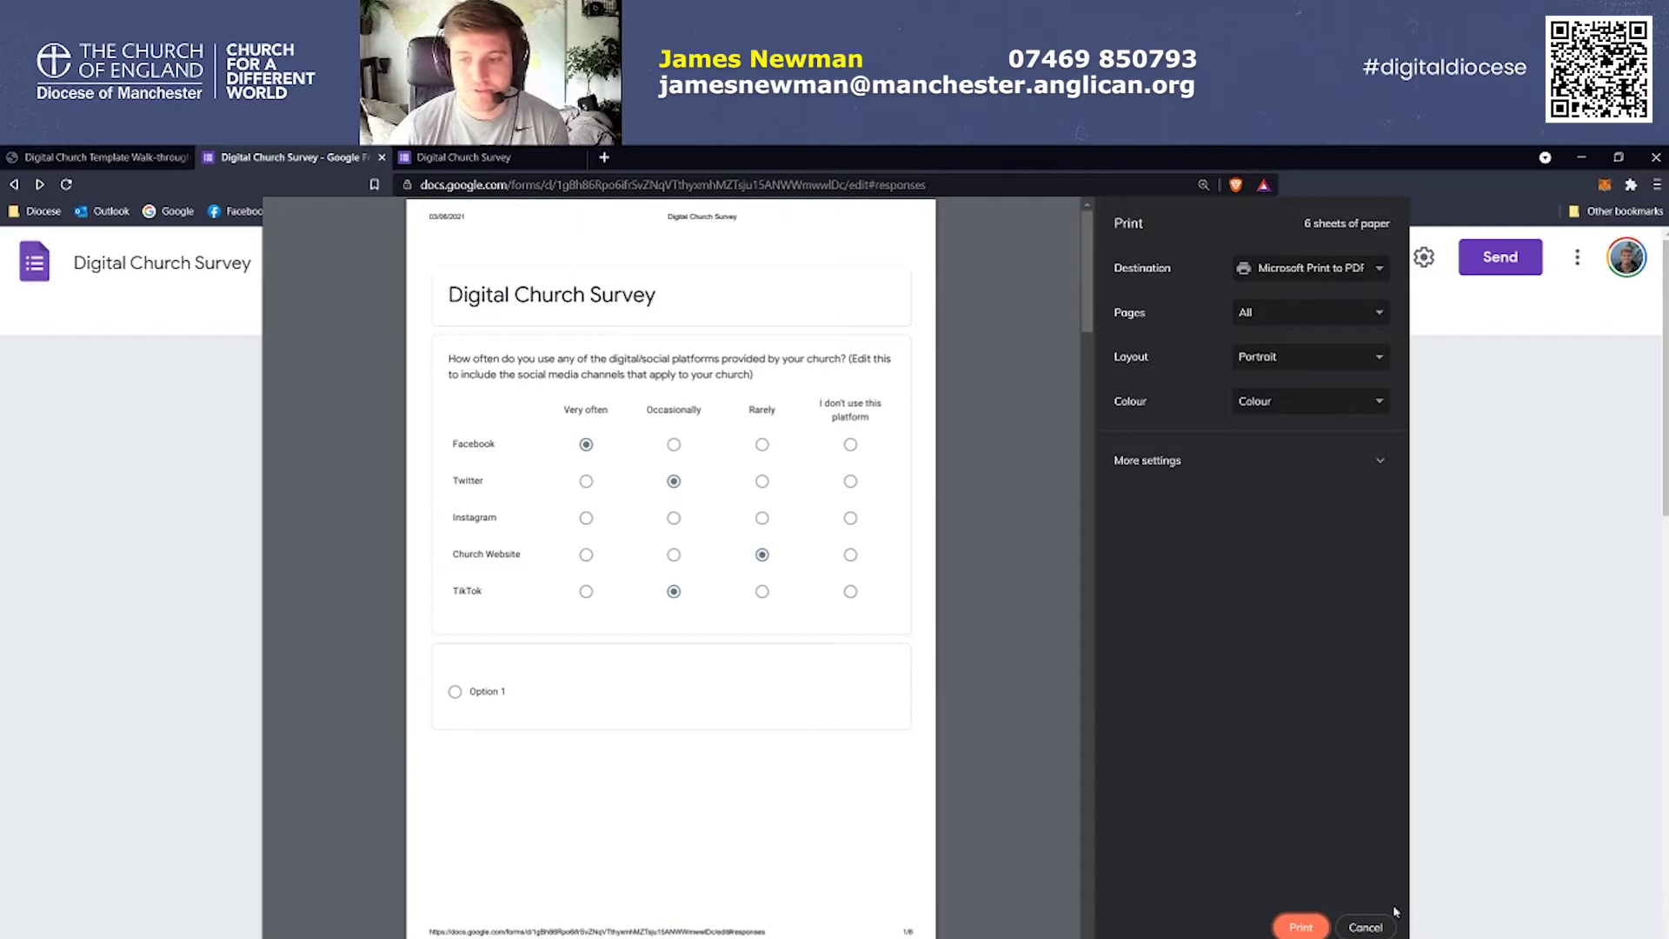
{"action": "scroll", "coordinate": [1000, 591], "scroll_direction": "down", "scroll_amount": 2}
{"action": "scroll", "coordinate": [939, 548], "scroll_direction": "up", "scroll_amount": 2}
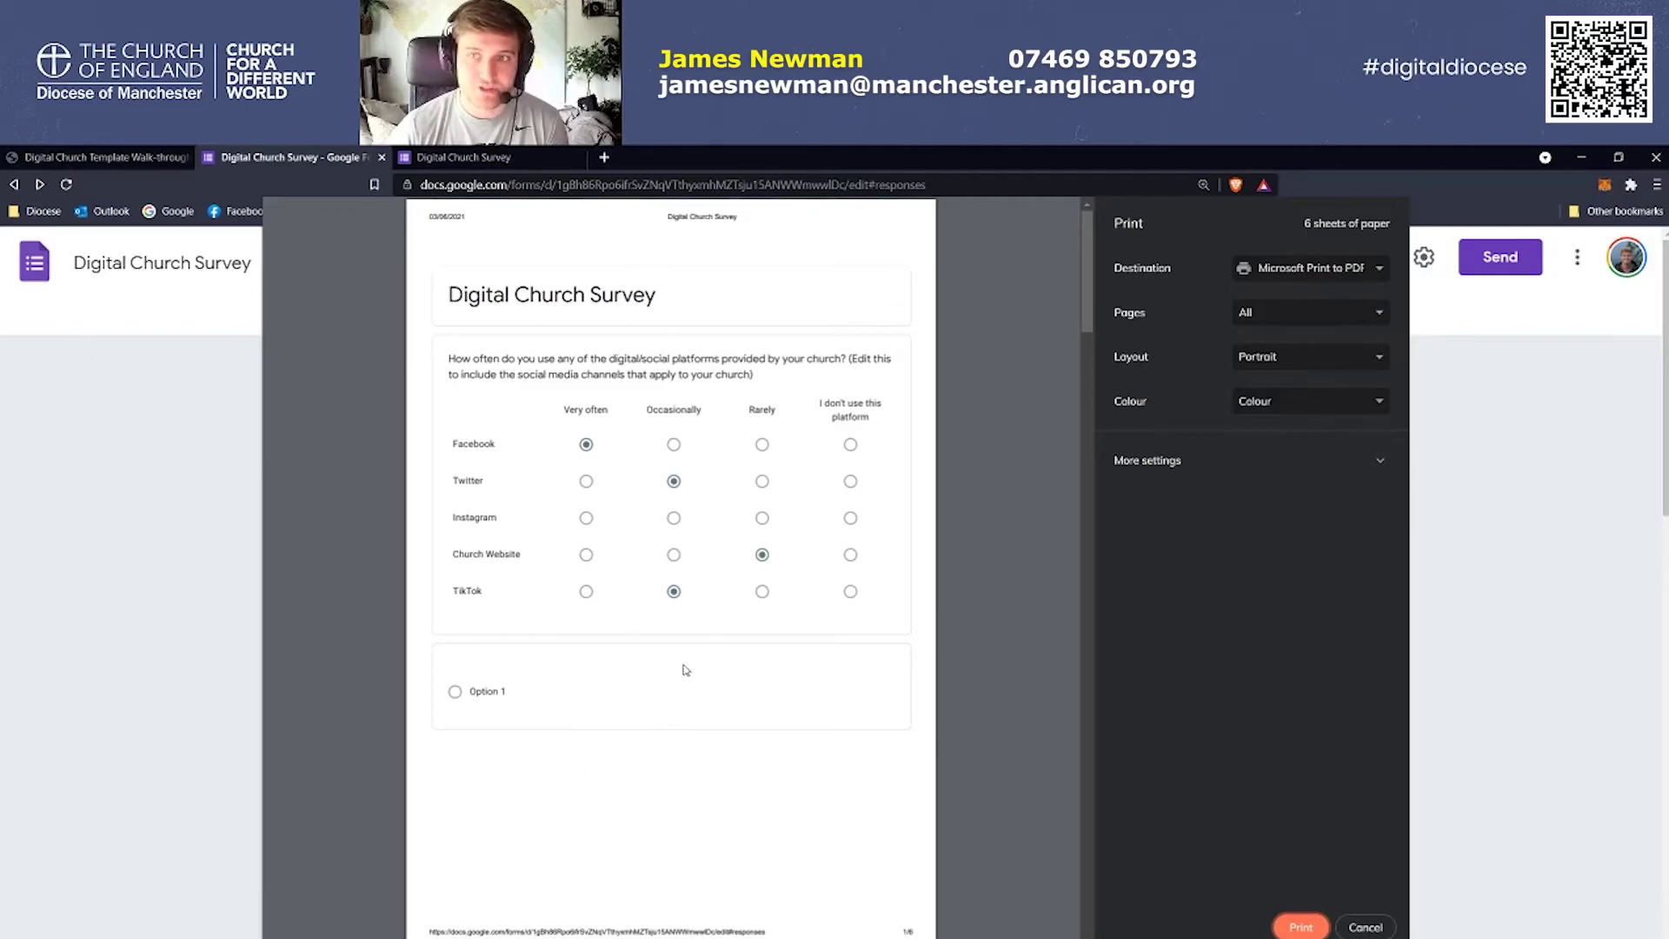
{"action": "left_click", "coordinate": [1365, 927]}
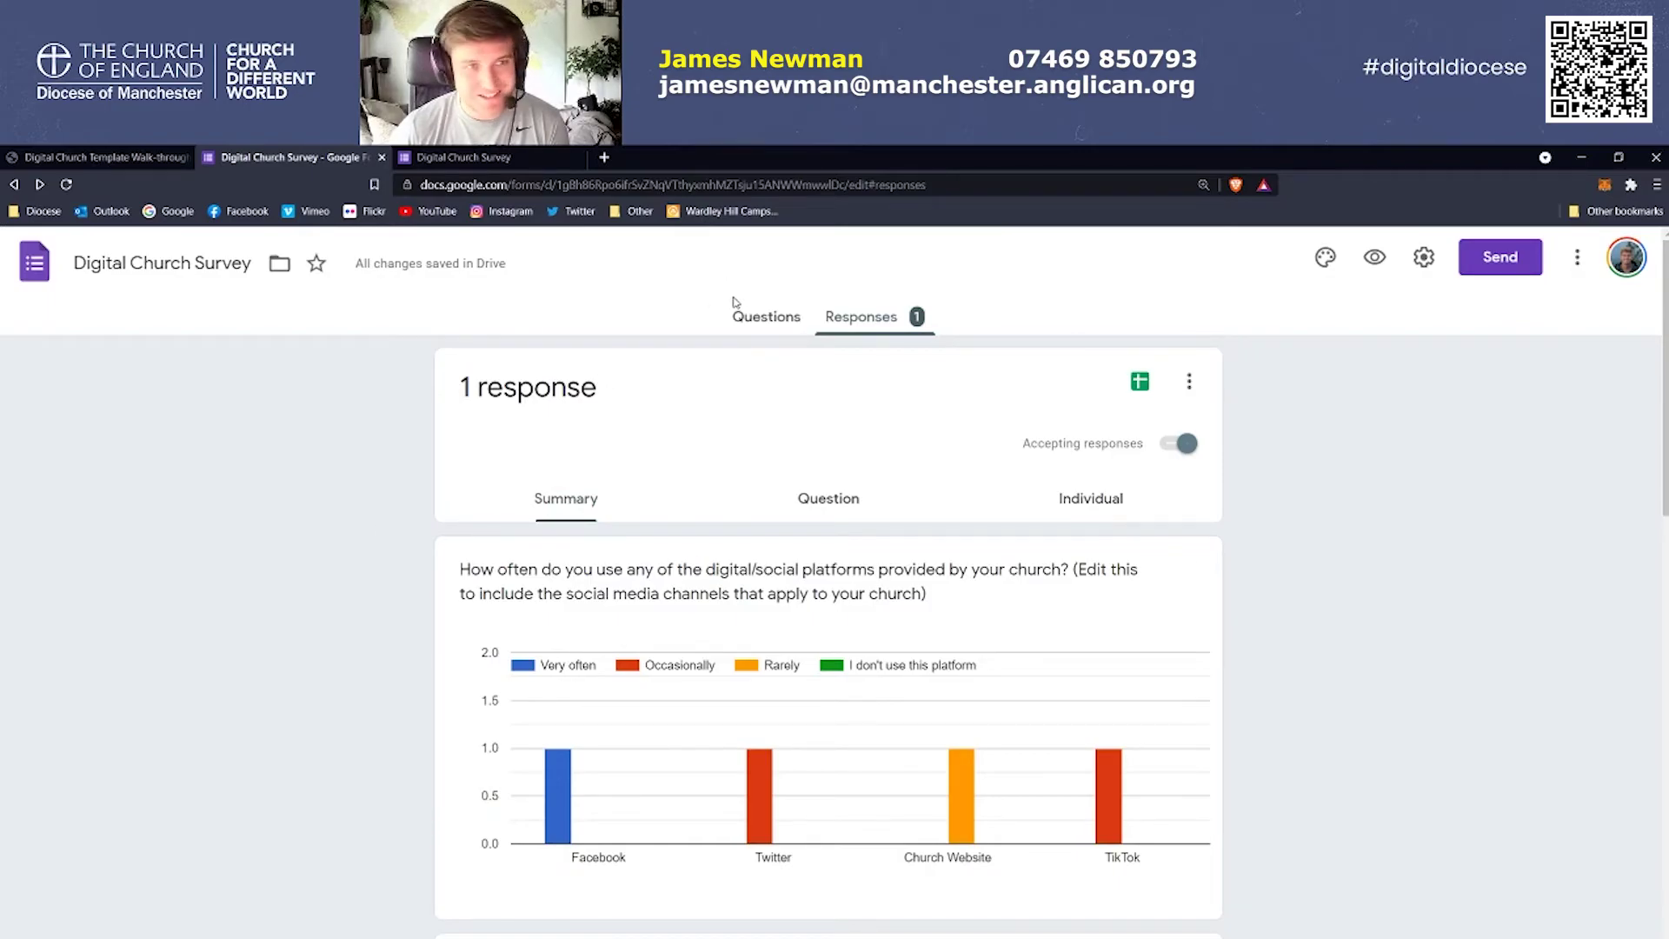
Stop the form from accepting responses, and check the default message for respondents
{"action": "left_click", "coordinate": [1185, 447]}
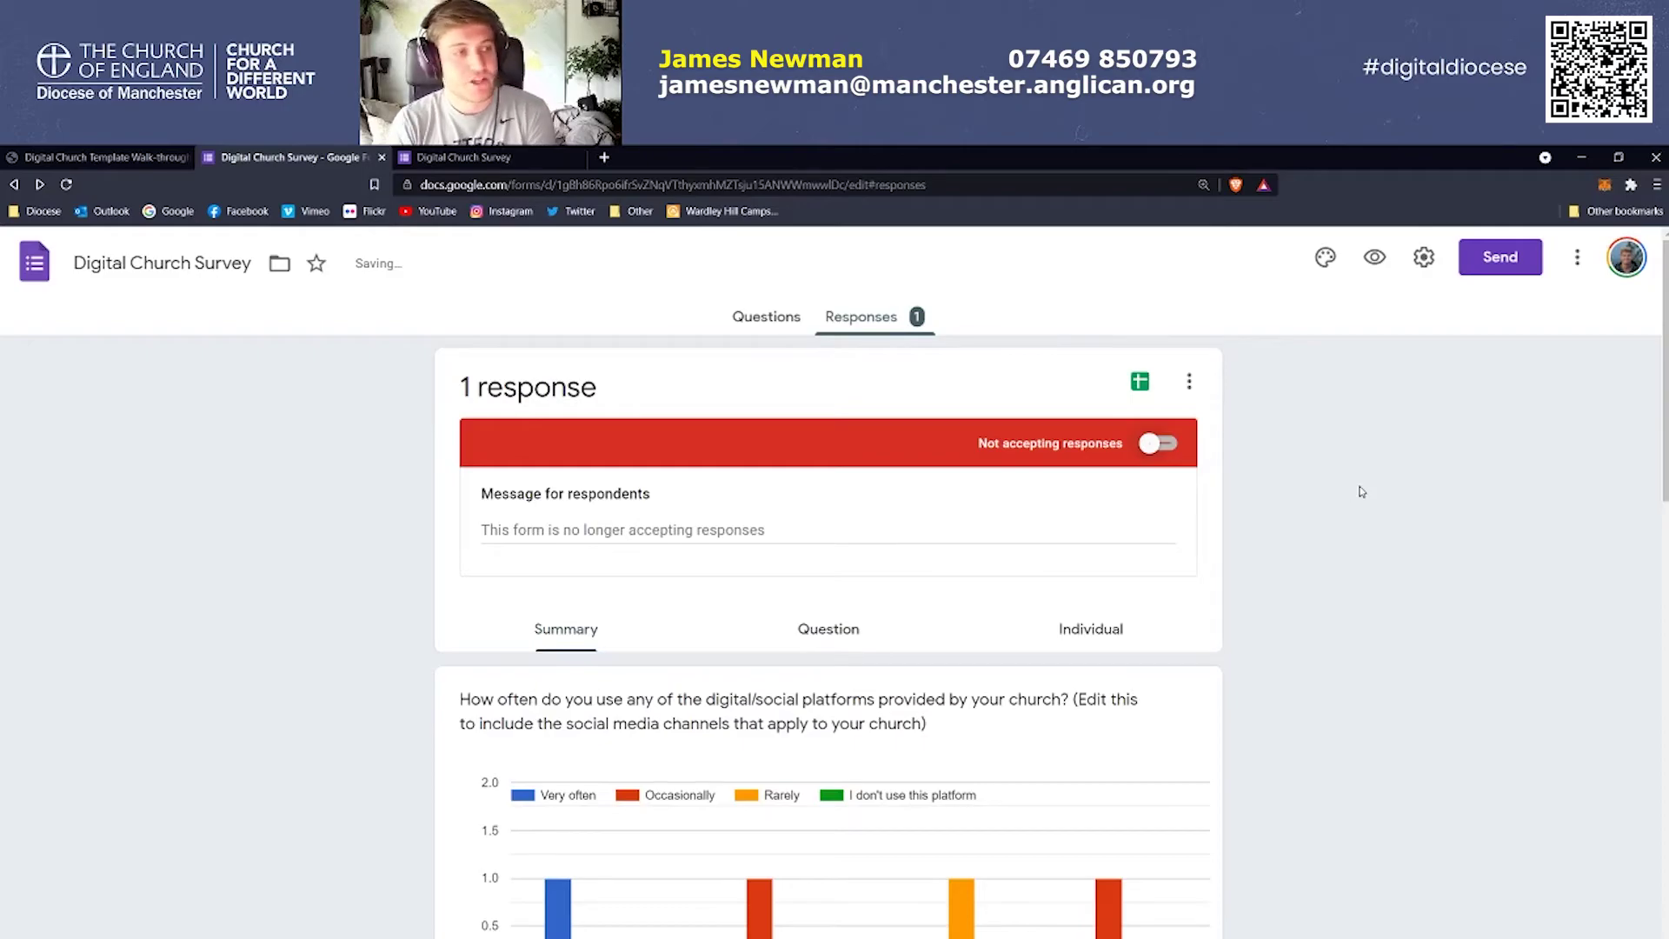
{"action": "key", "text": "ctrl+plus"}
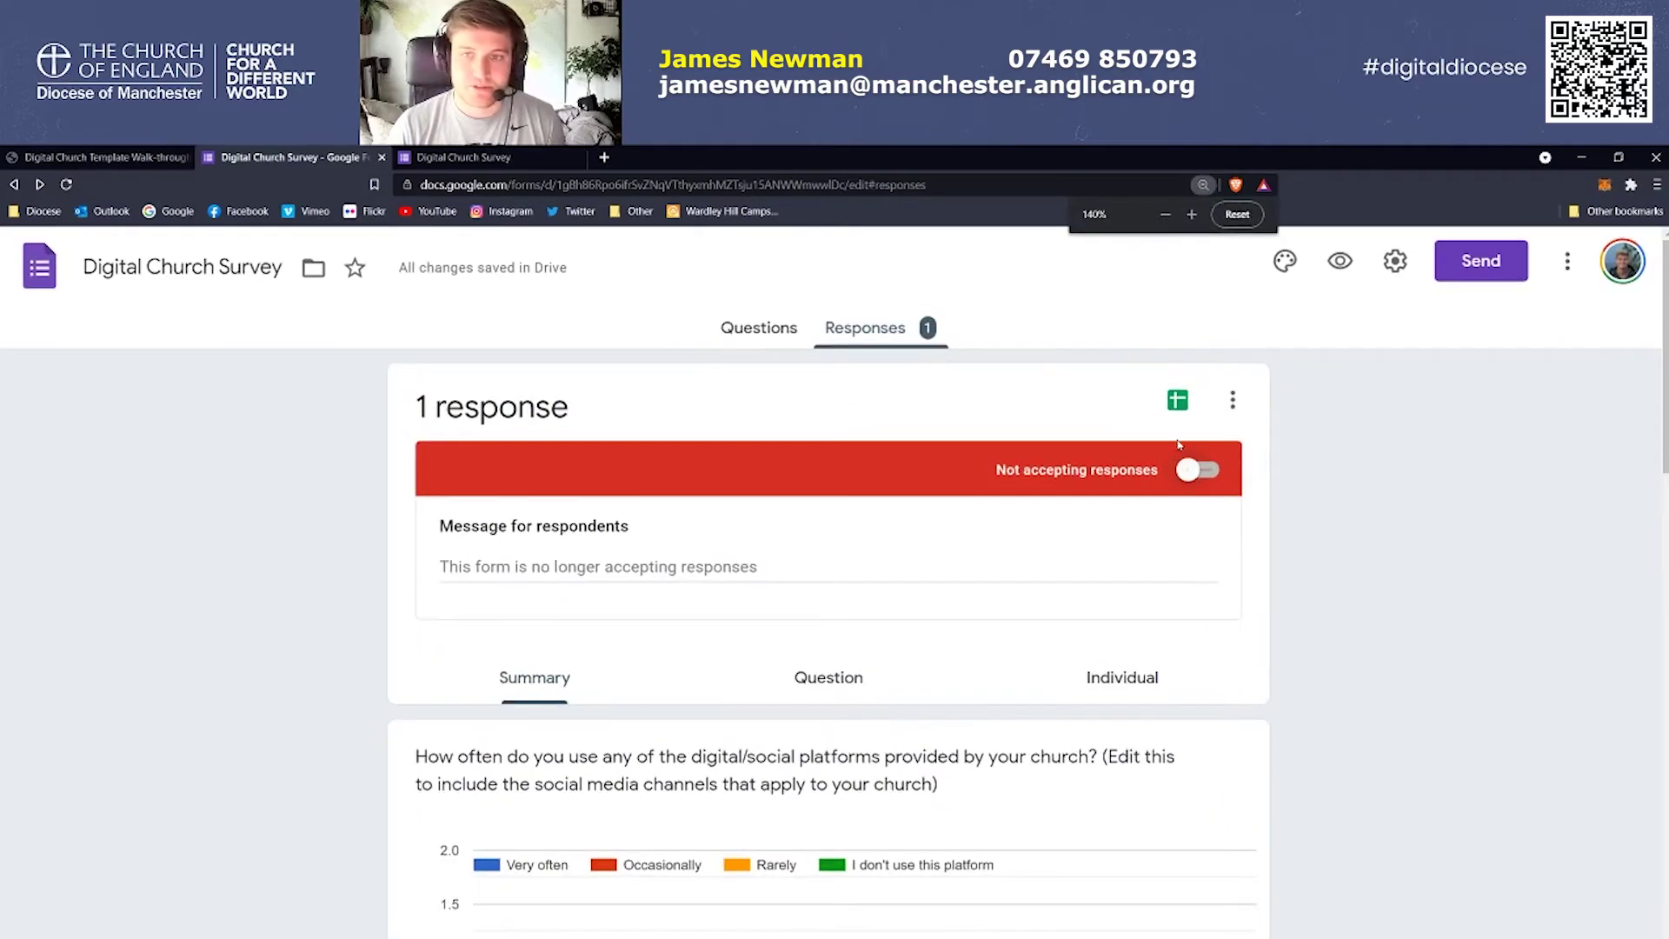
{"action": "left_click", "coordinate": [1204, 473]}
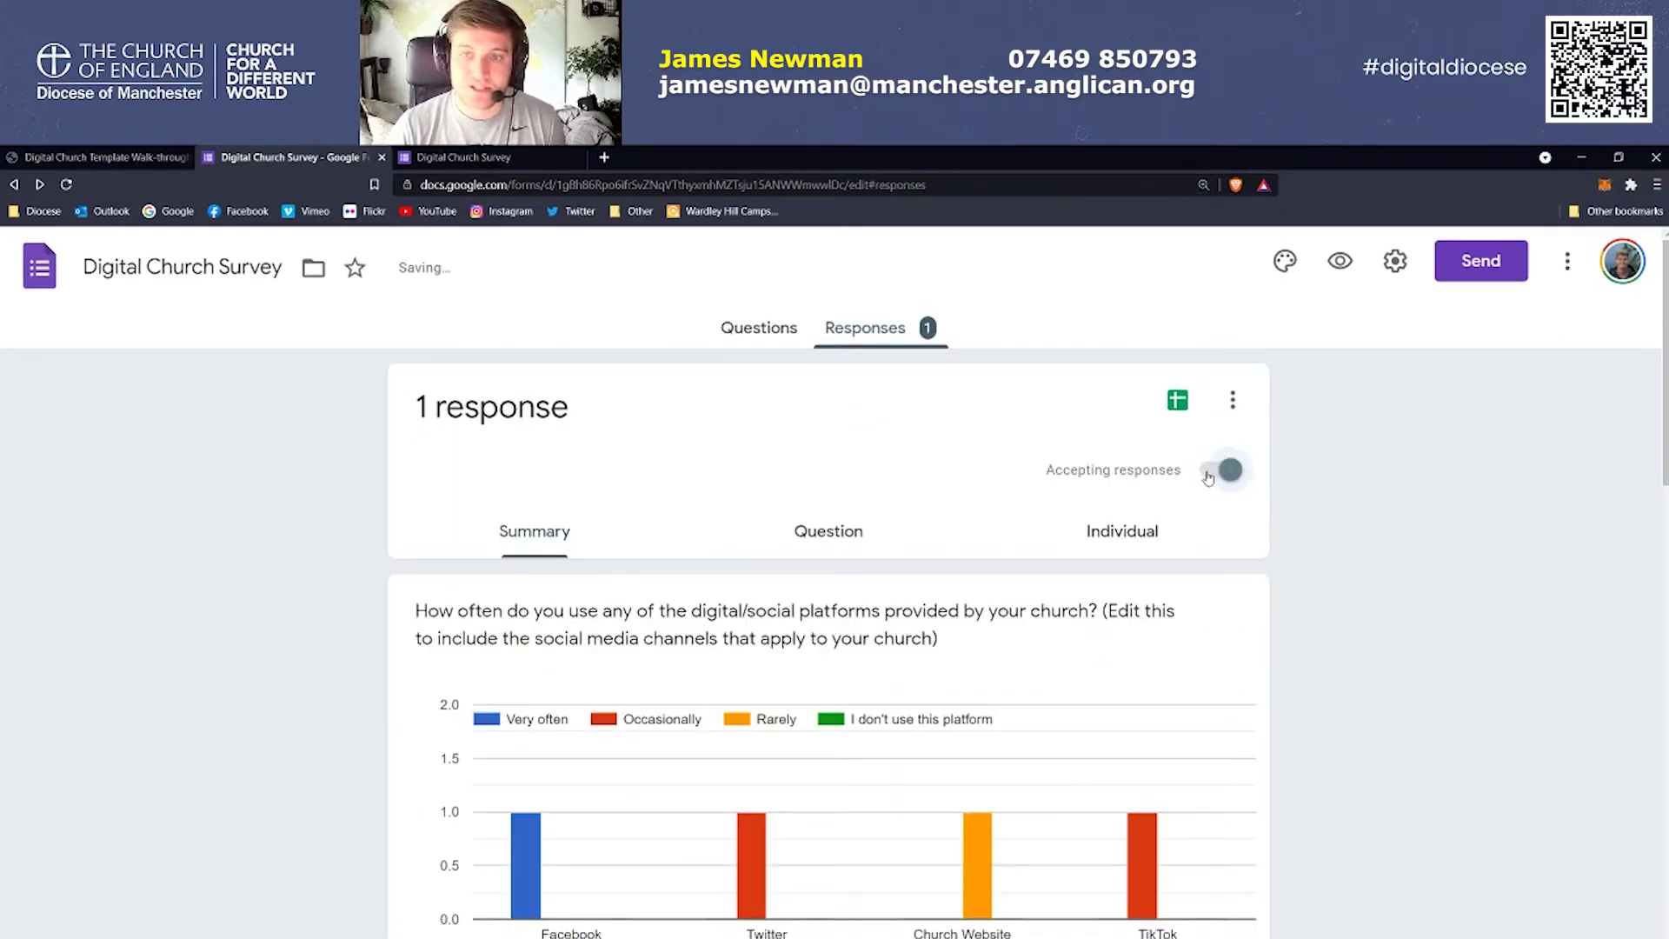
{"action": "left_click", "coordinate": [1209, 477]}
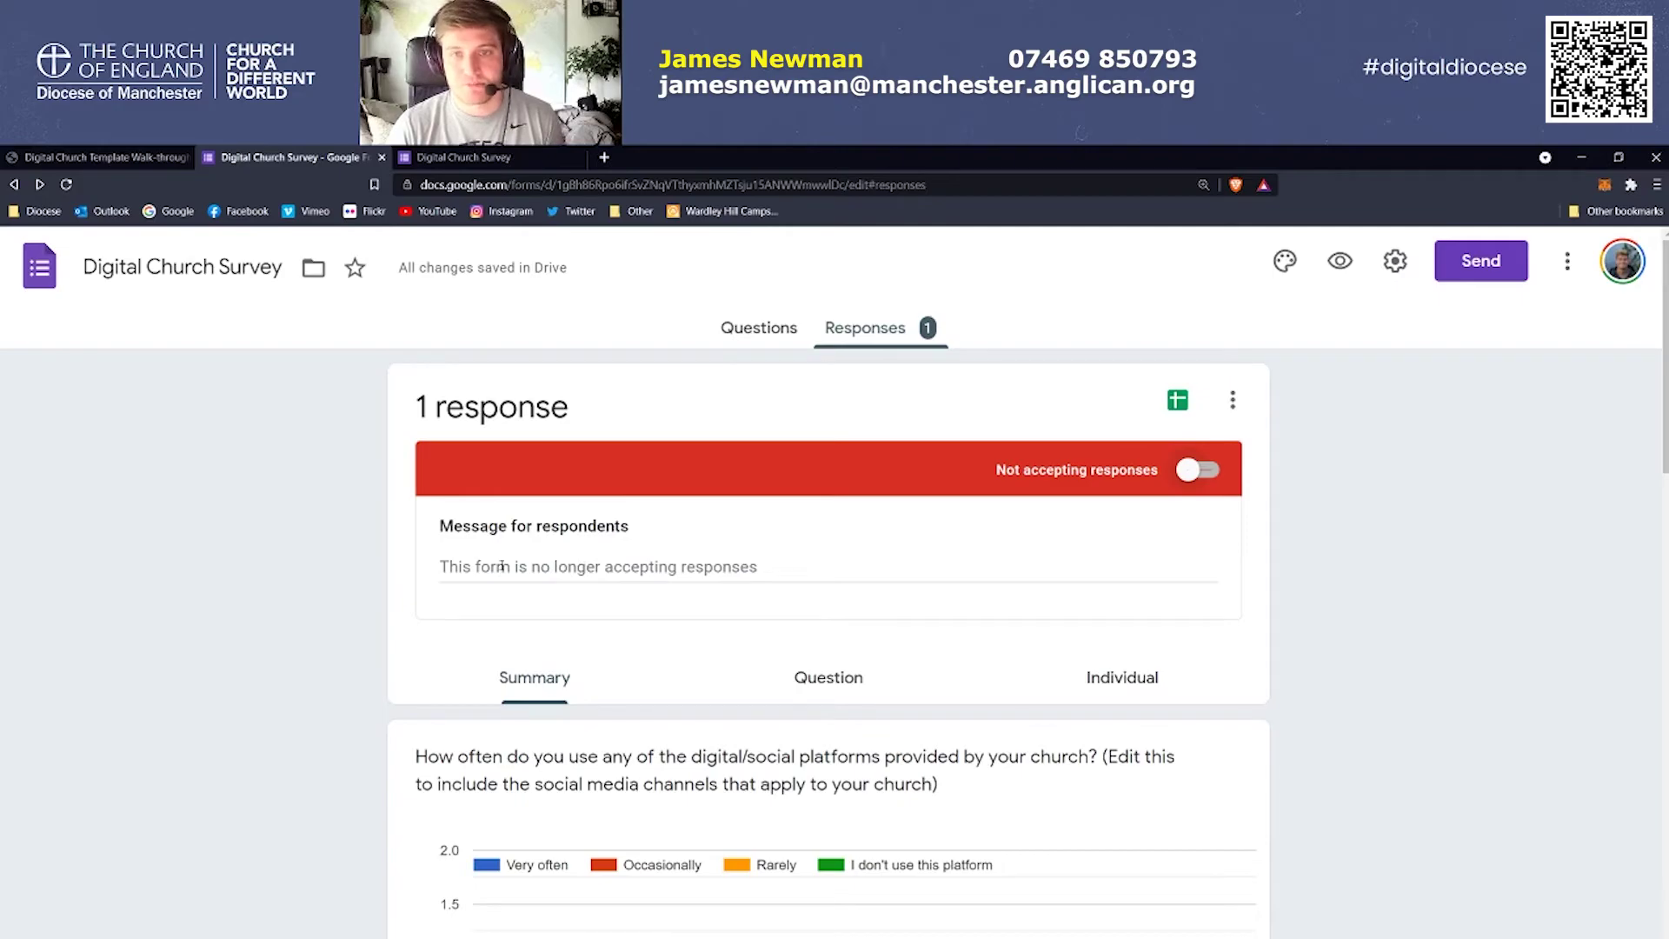
{"action": "key", "text": "ctrl+minus"}
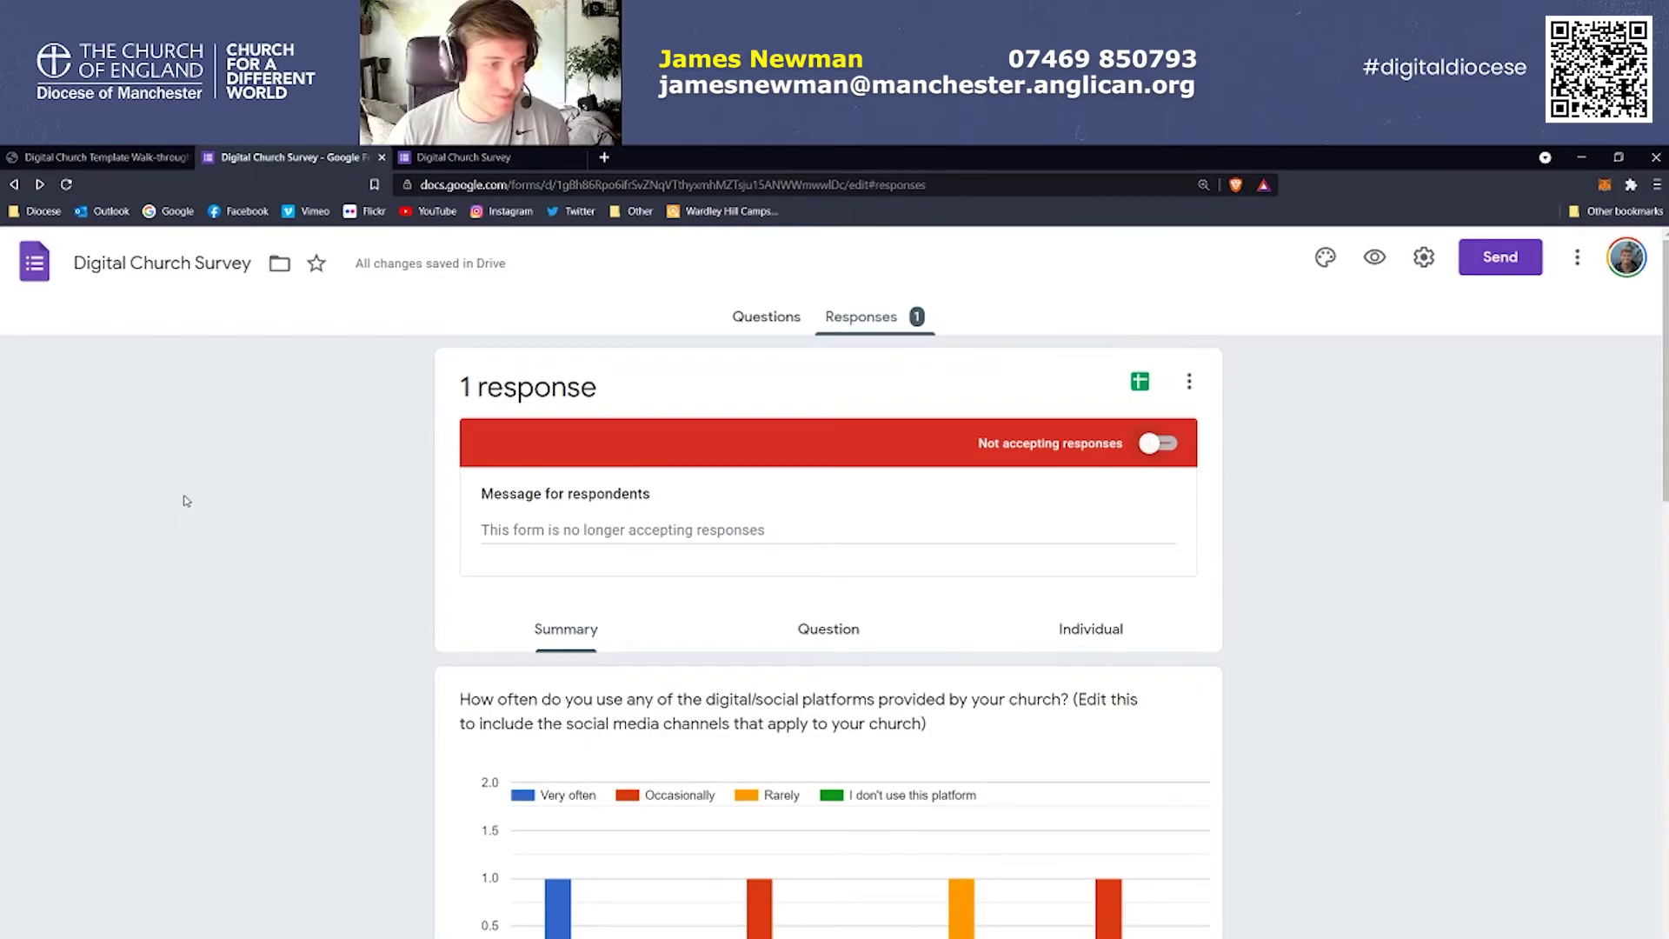
{"action": "scroll", "coordinate": [205, 469], "scroll_direction": "down", "scroll_amount": 4}
{"action": "scroll", "coordinate": [207, 467], "scroll_direction": "up", "scroll_amount": 4}
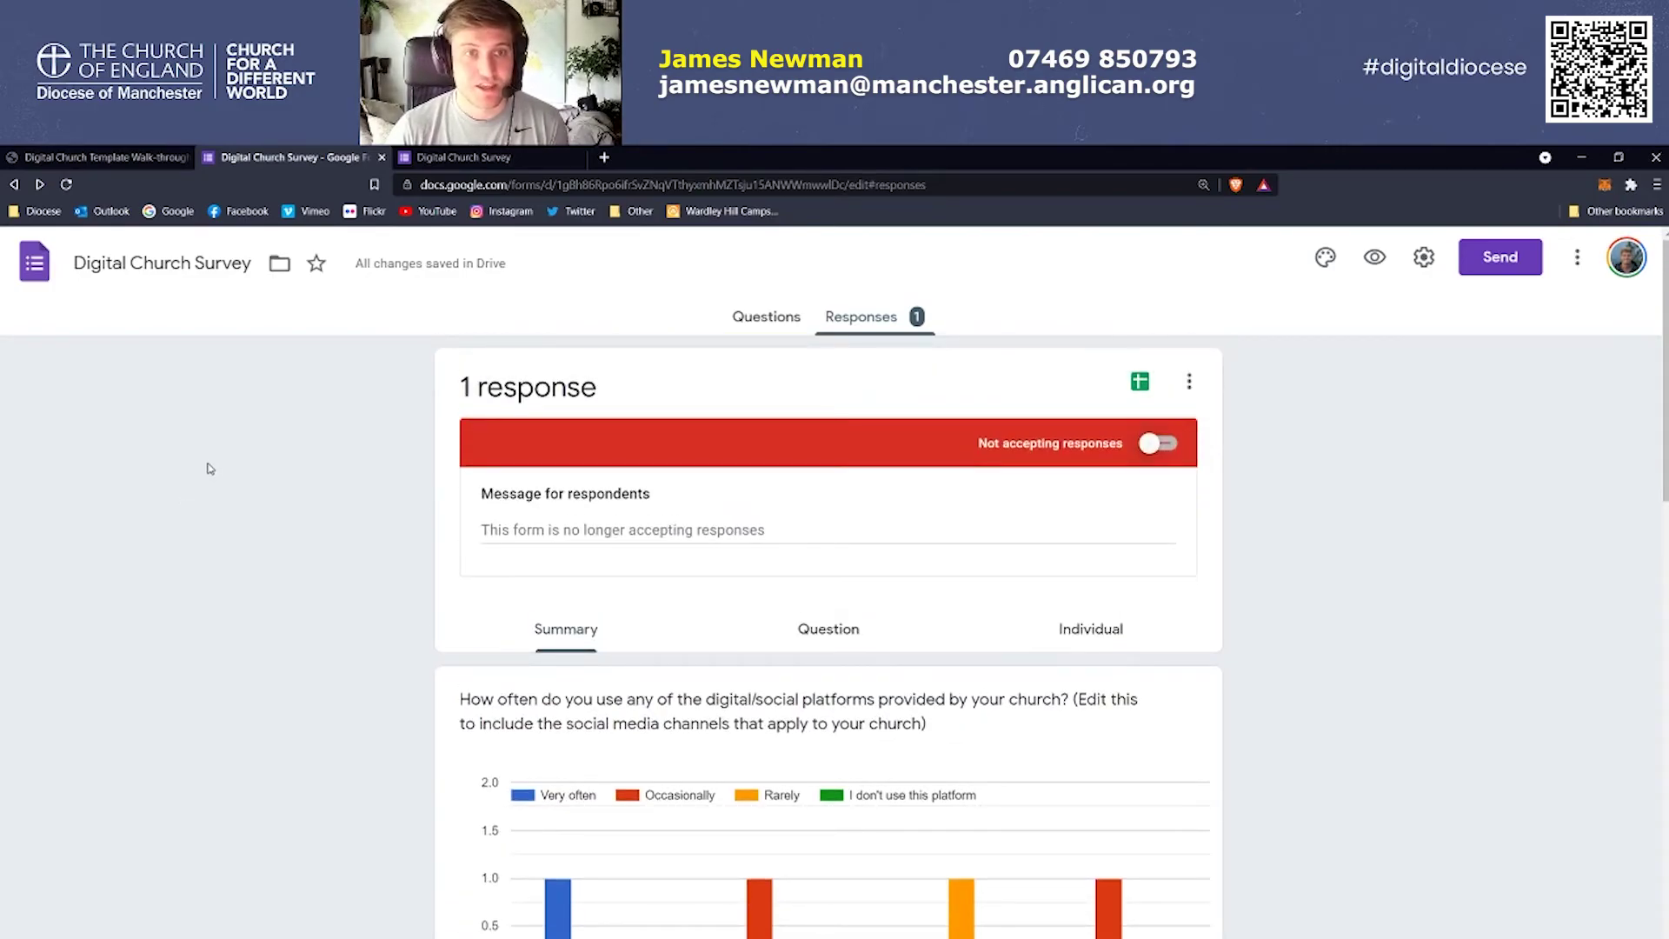
{"action": "scroll", "coordinate": [253, 447], "scroll_direction": "down", "scroll_amount": 2}
{"action": "scroll", "coordinate": [259, 452], "scroll_direction": "up", "scroll_amount": 2}
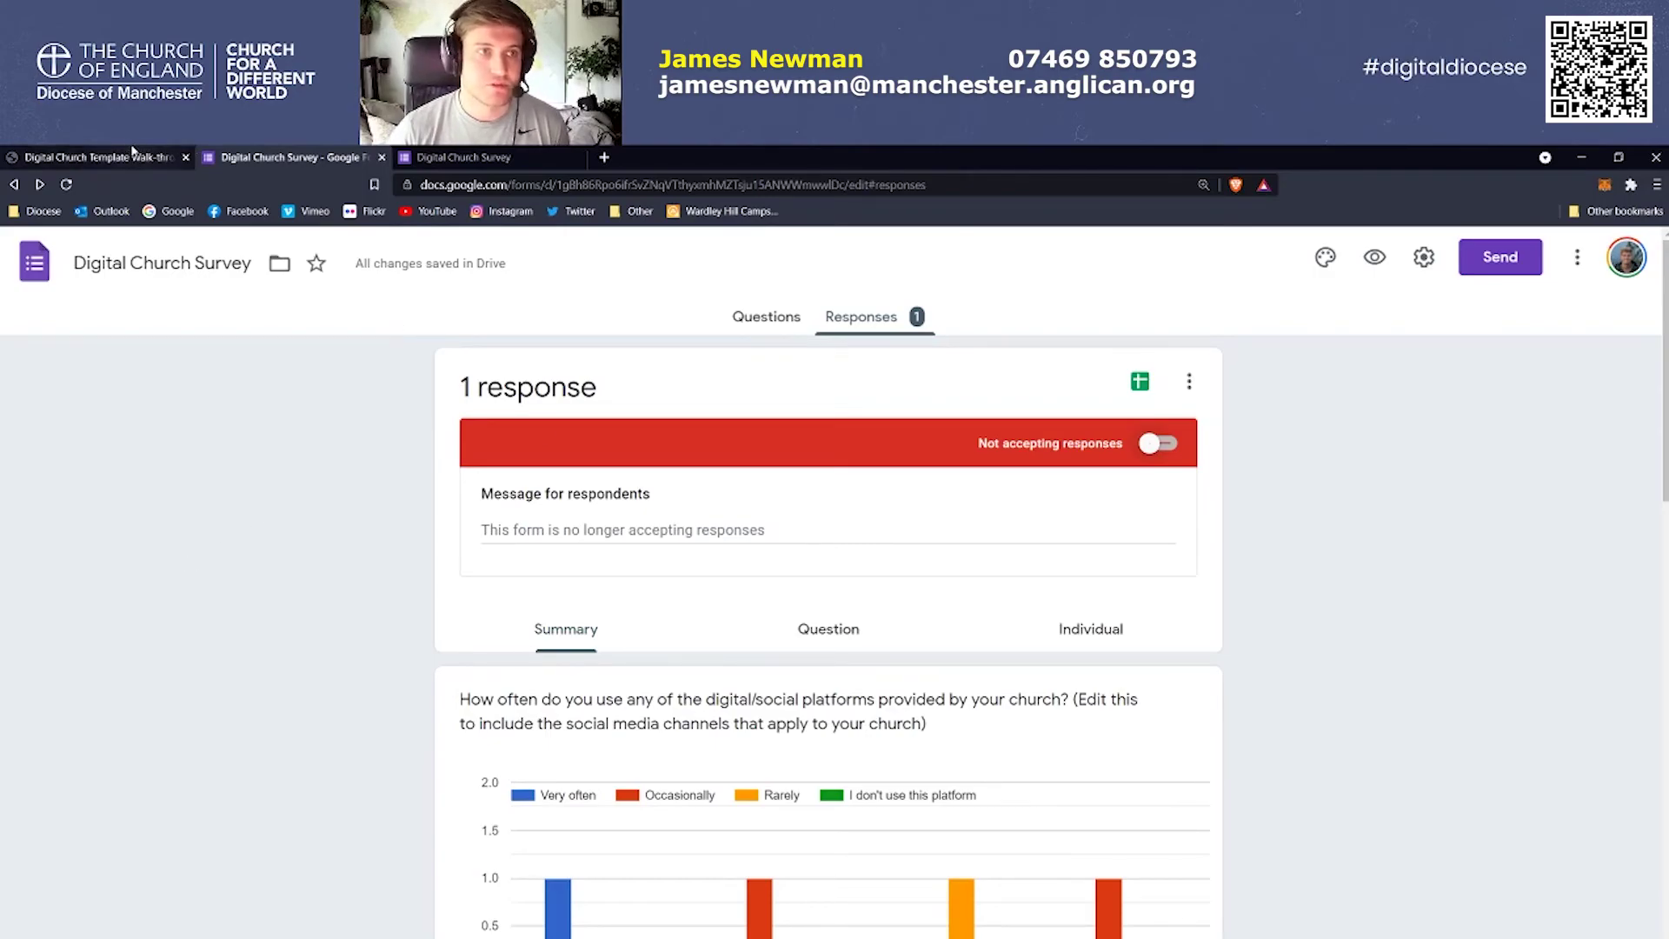
Consult the Digital Church Template Walk-through PDF on survey formats, assessing and exporting responses, and the printable survey
{"action": "left_click", "coordinate": [96, 157]}
{"action": "scroll", "coordinate": [930, 469], "scroll_direction": "down", "scroll_amount": 1}
{"action": "scroll", "coordinate": [930, 470], "scroll_direction": "down", "scroll_amount": 1}
{"action": "left_click_drag", "start_coordinate": [740, 424], "coordinate": [639, 424]}
{"action": "left_click", "coordinate": [642, 424]}
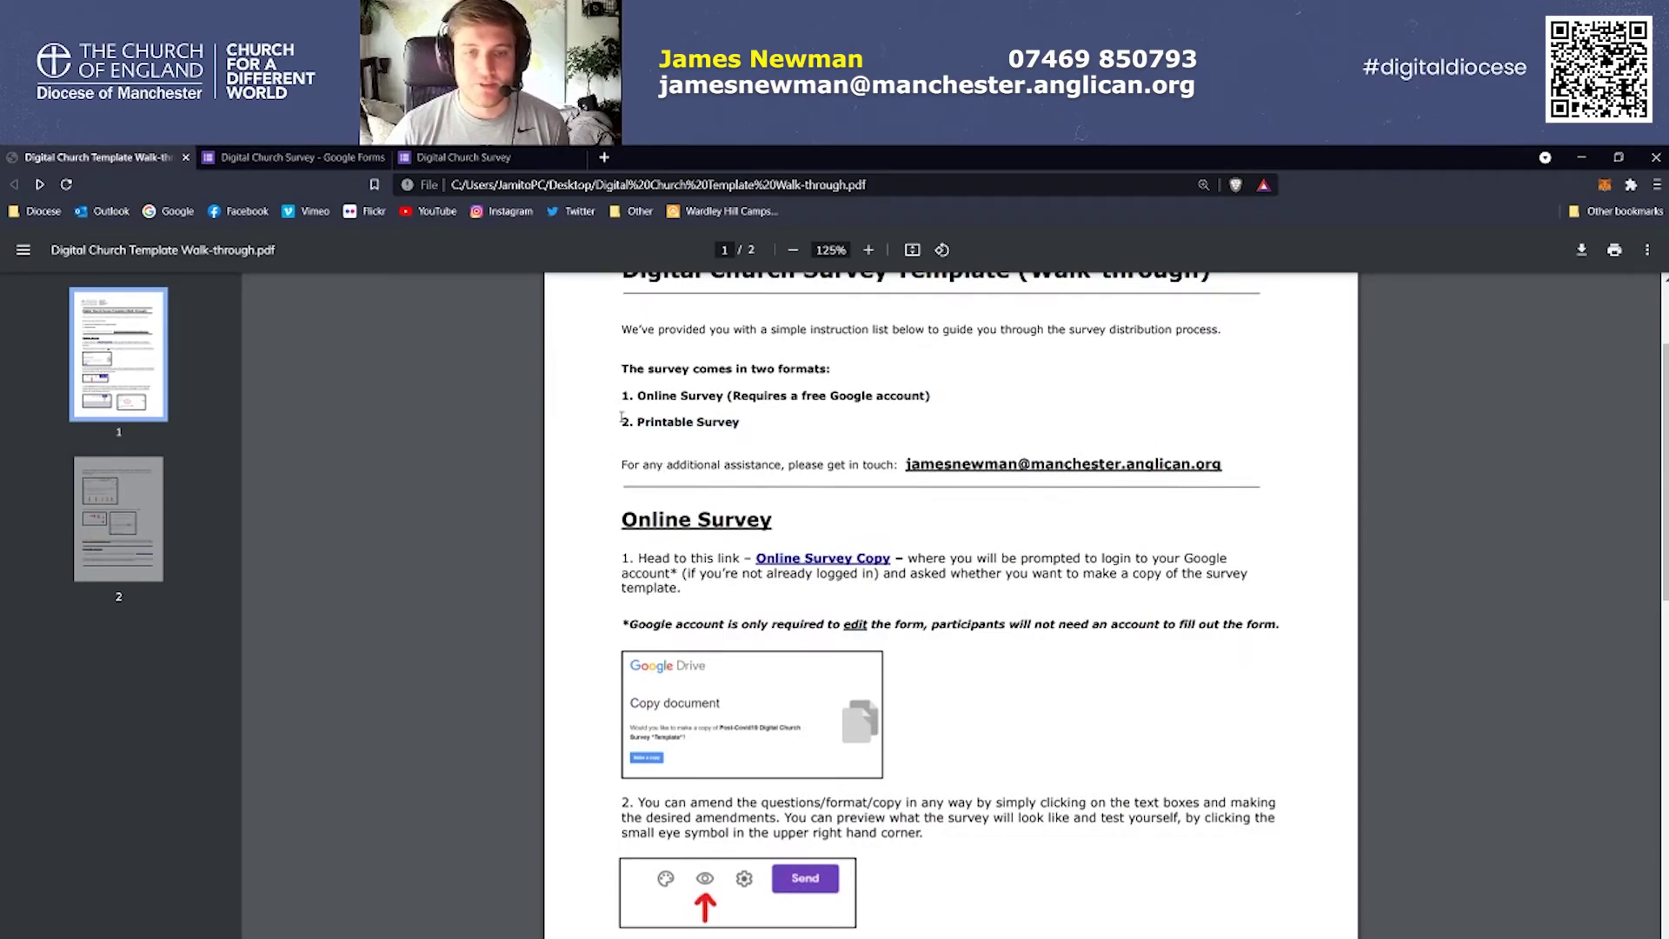
{"action": "scroll", "coordinate": [588, 420], "scroll_direction": "down", "scroll_amount": 6}
{"action": "scroll", "coordinate": [588, 421], "scroll_direction": "down", "scroll_amount": 5}
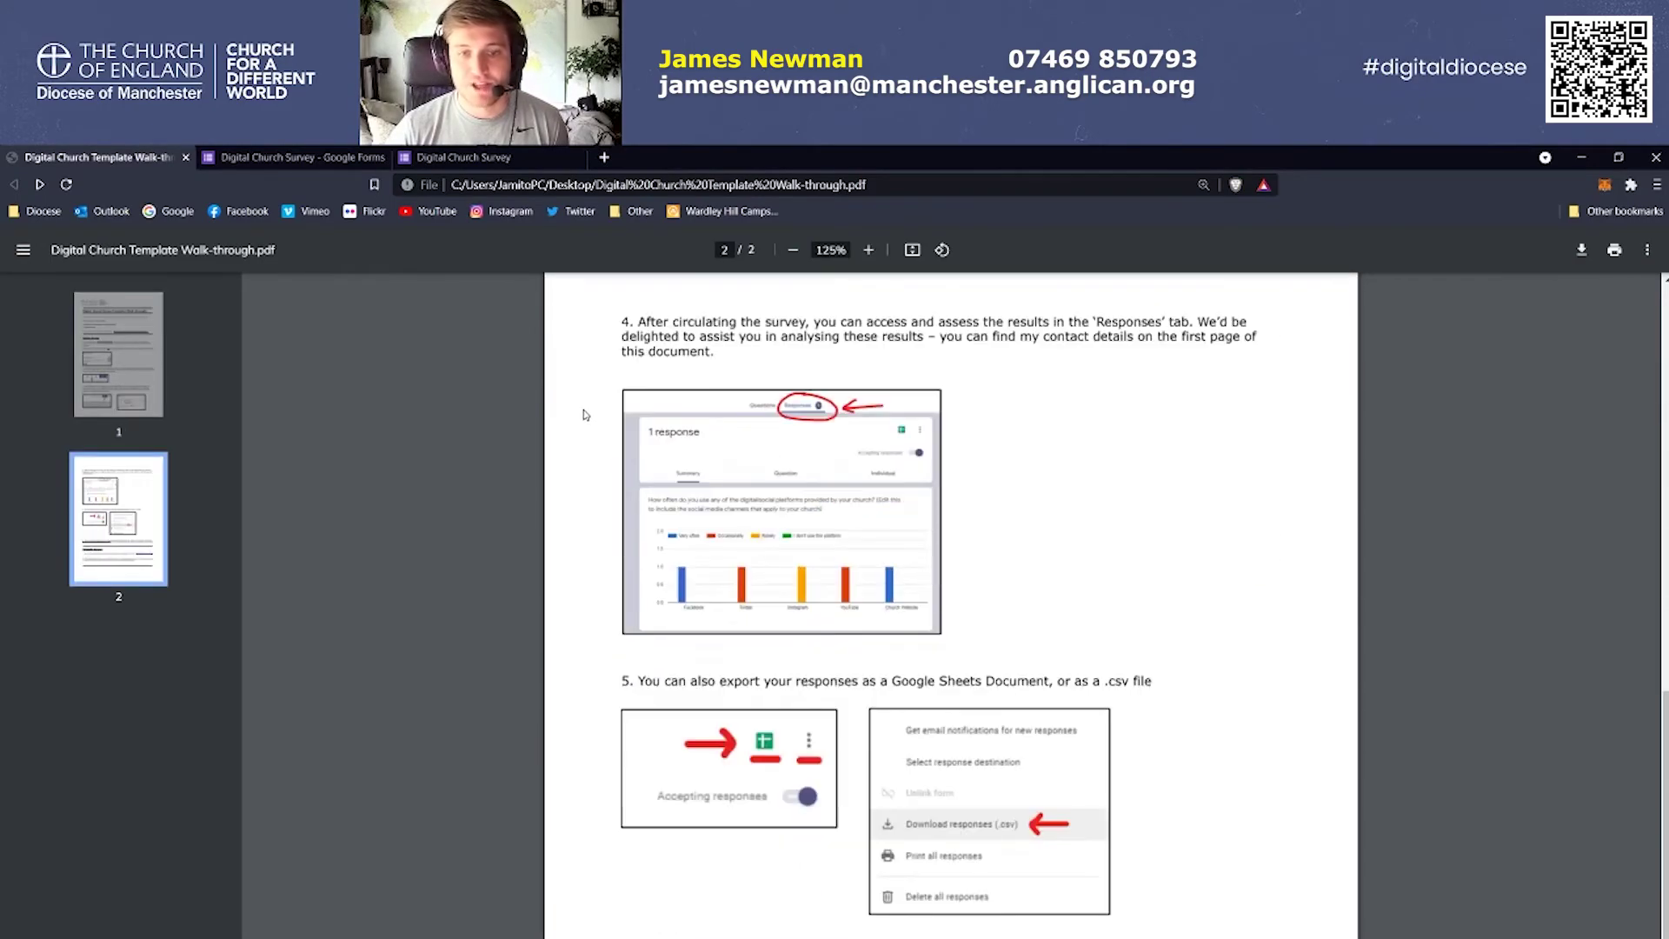
{"action": "scroll", "coordinate": [574, 409], "scroll_direction": "down", "scroll_amount": 3}
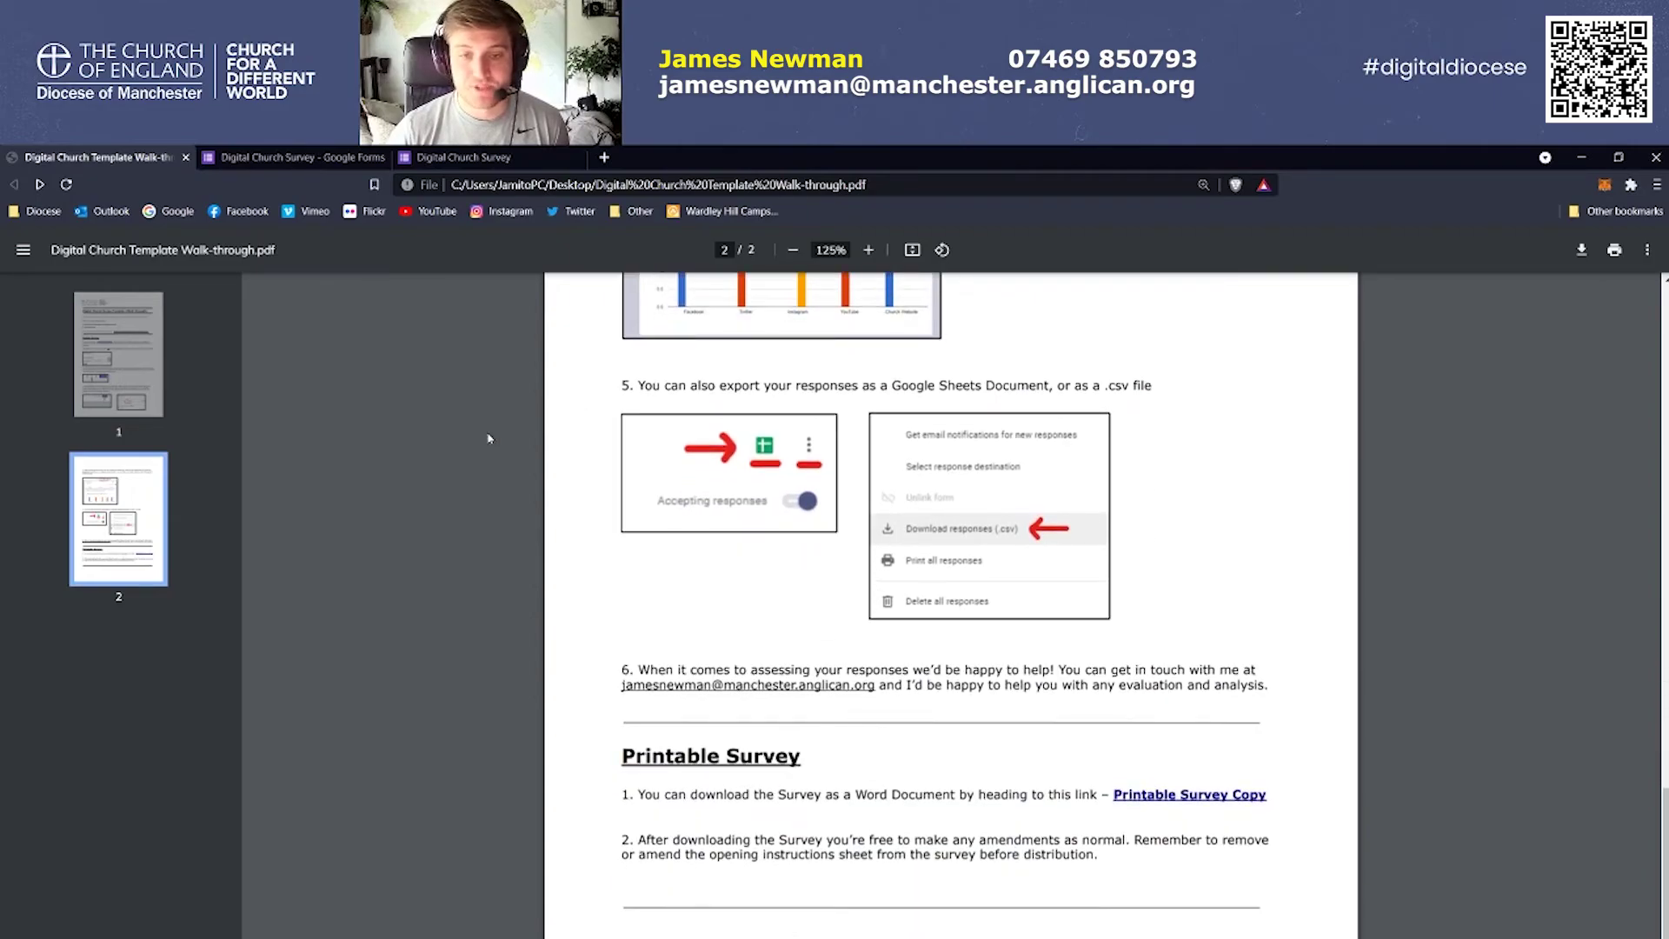
{"action": "scroll", "coordinate": [519, 478], "scroll_direction": "up", "scroll_amount": 3}
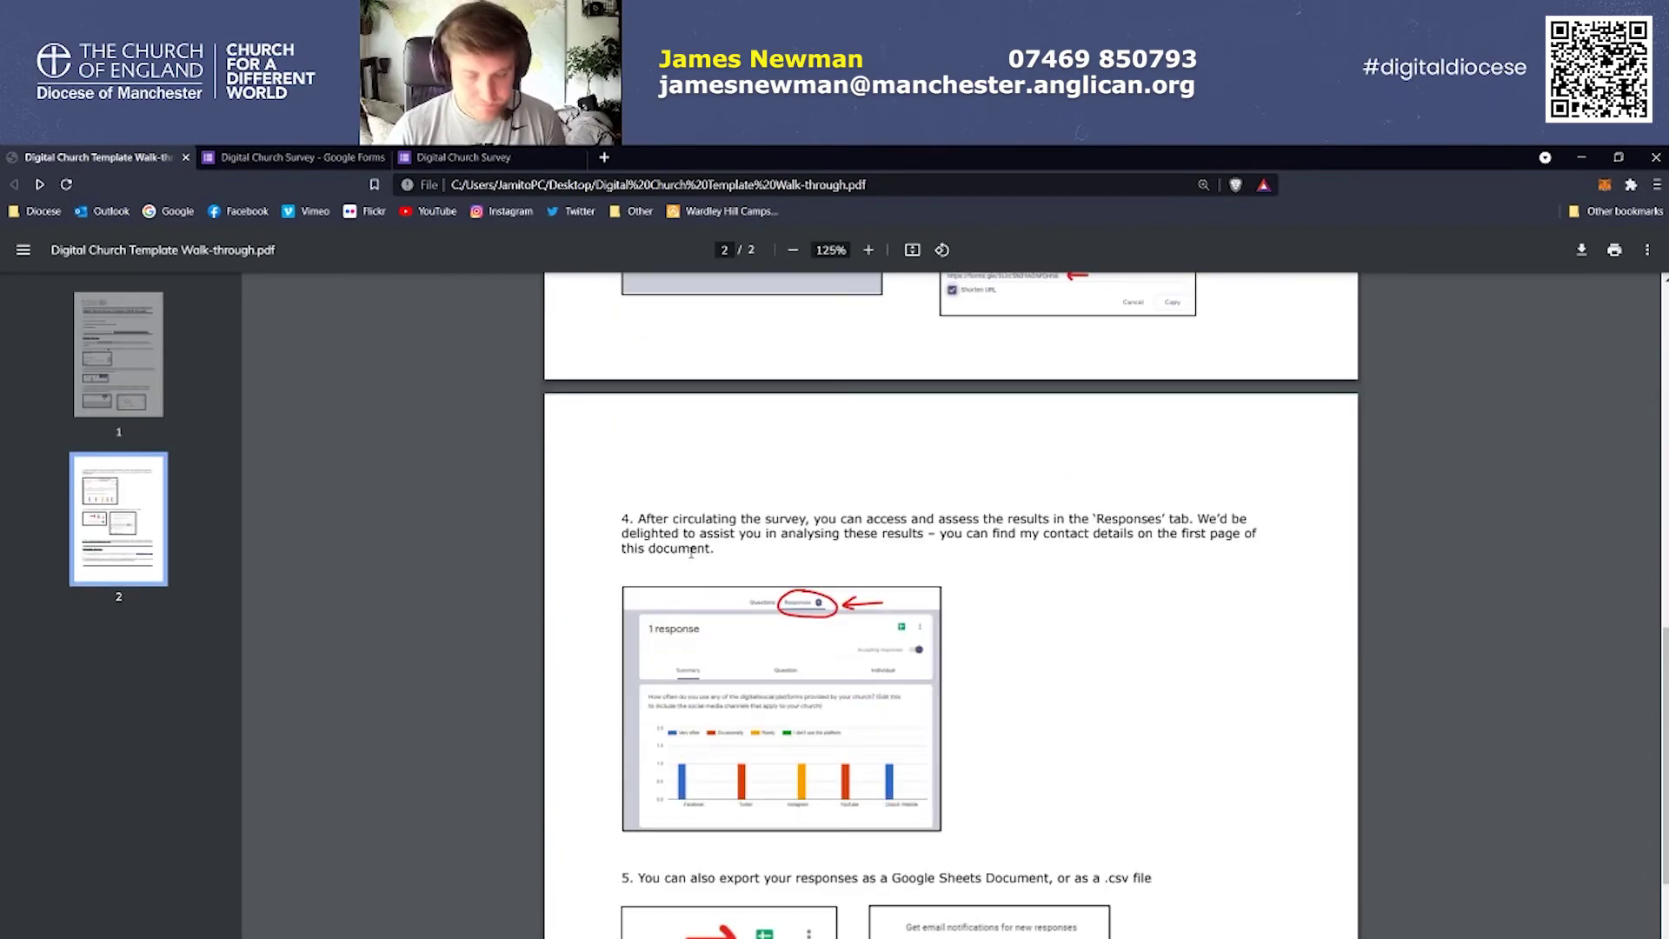
{"action": "scroll", "coordinate": [691, 553], "scroll_direction": "down", "scroll_amount": 5}
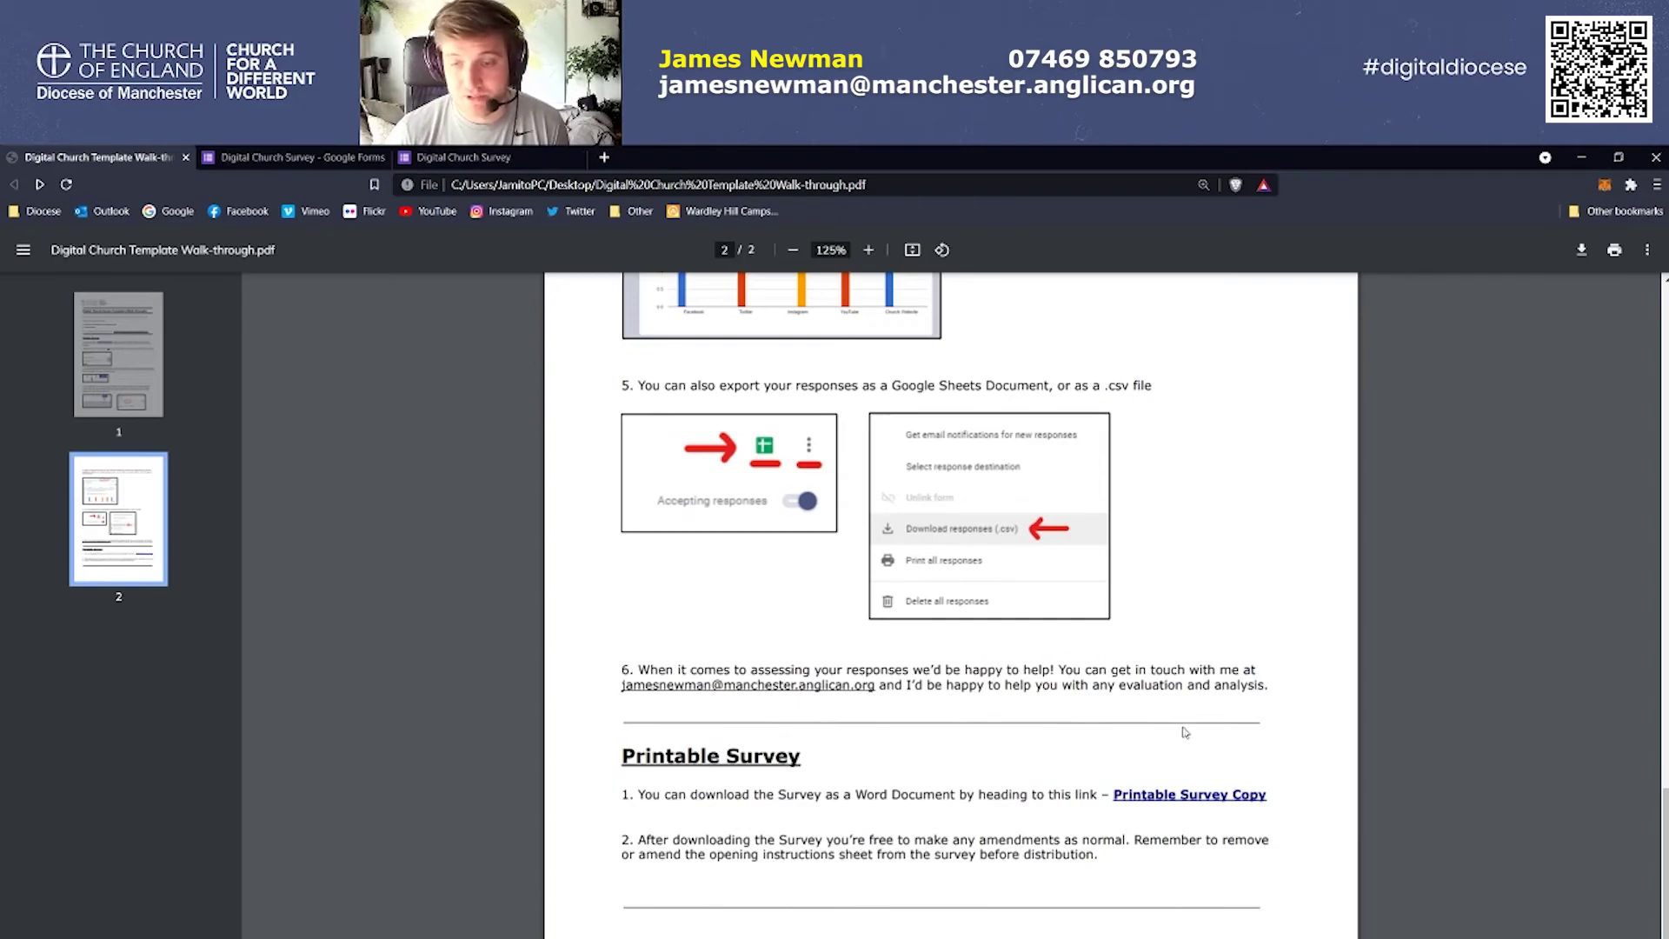
Open the Printable Survey Copy in Word, and review its instructions page and the survey's first page
{"action": "left_click", "coordinate": [1168, 797]}
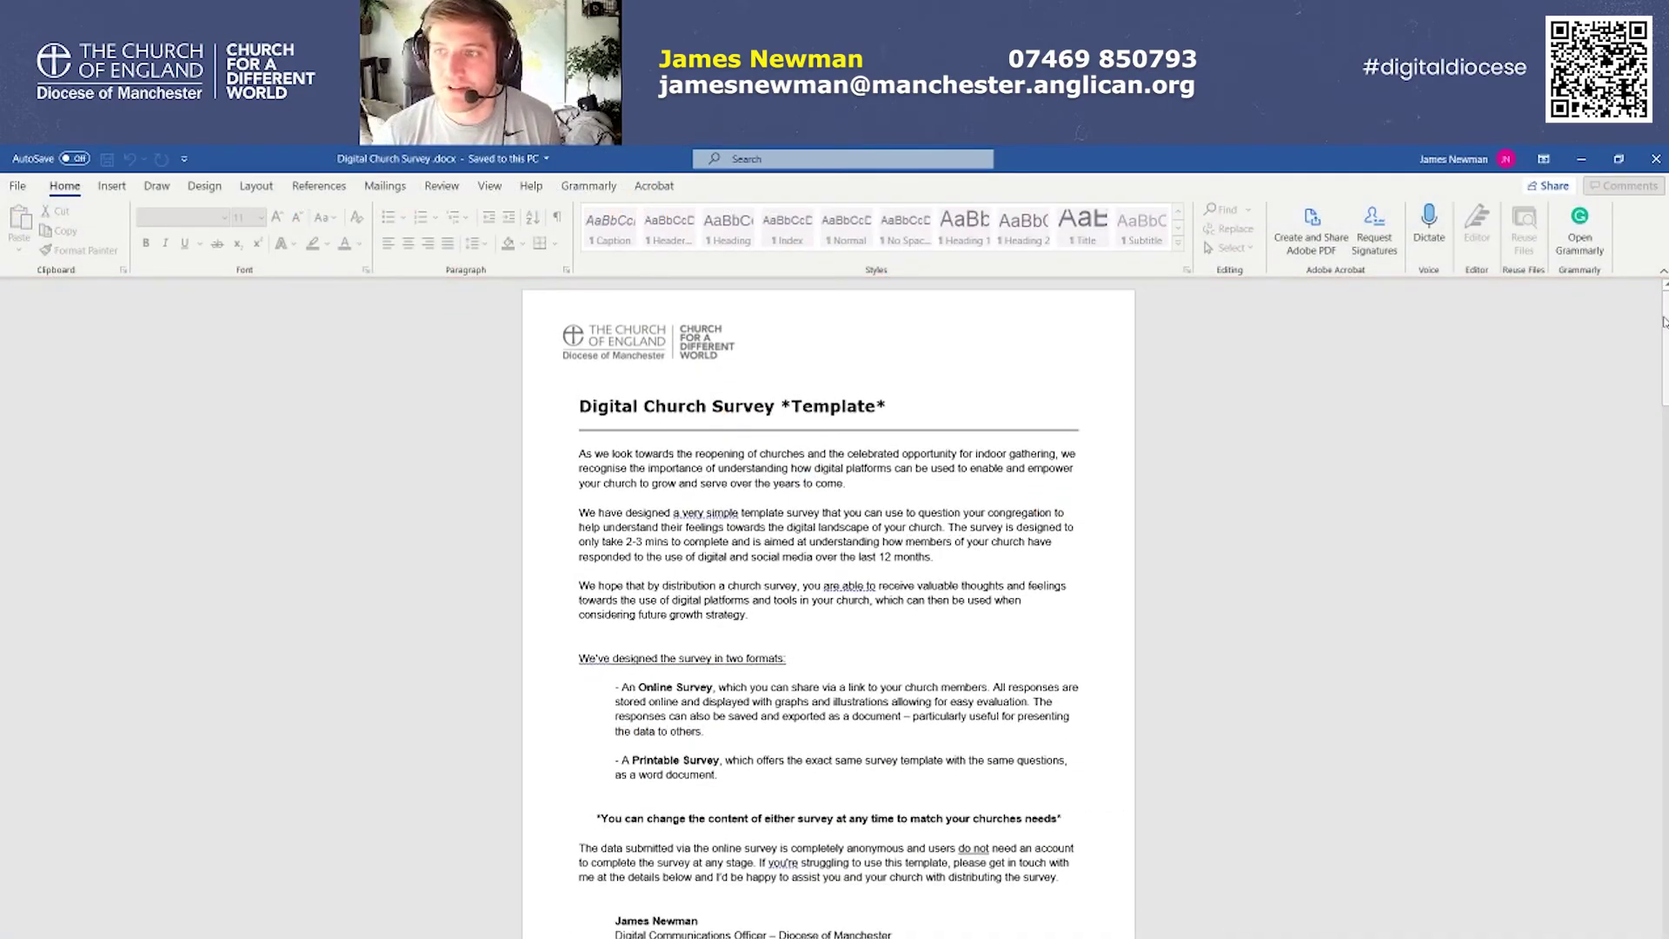
{"action": "mouse_move", "coordinate": [1663, 321]}
{"action": "left_mouse_down"}
{"action": "mouse_move", "coordinate": [1665, 344]}
{"action": "mouse_move", "coordinate": [1665, 328]}
{"action": "left_mouse_up"}
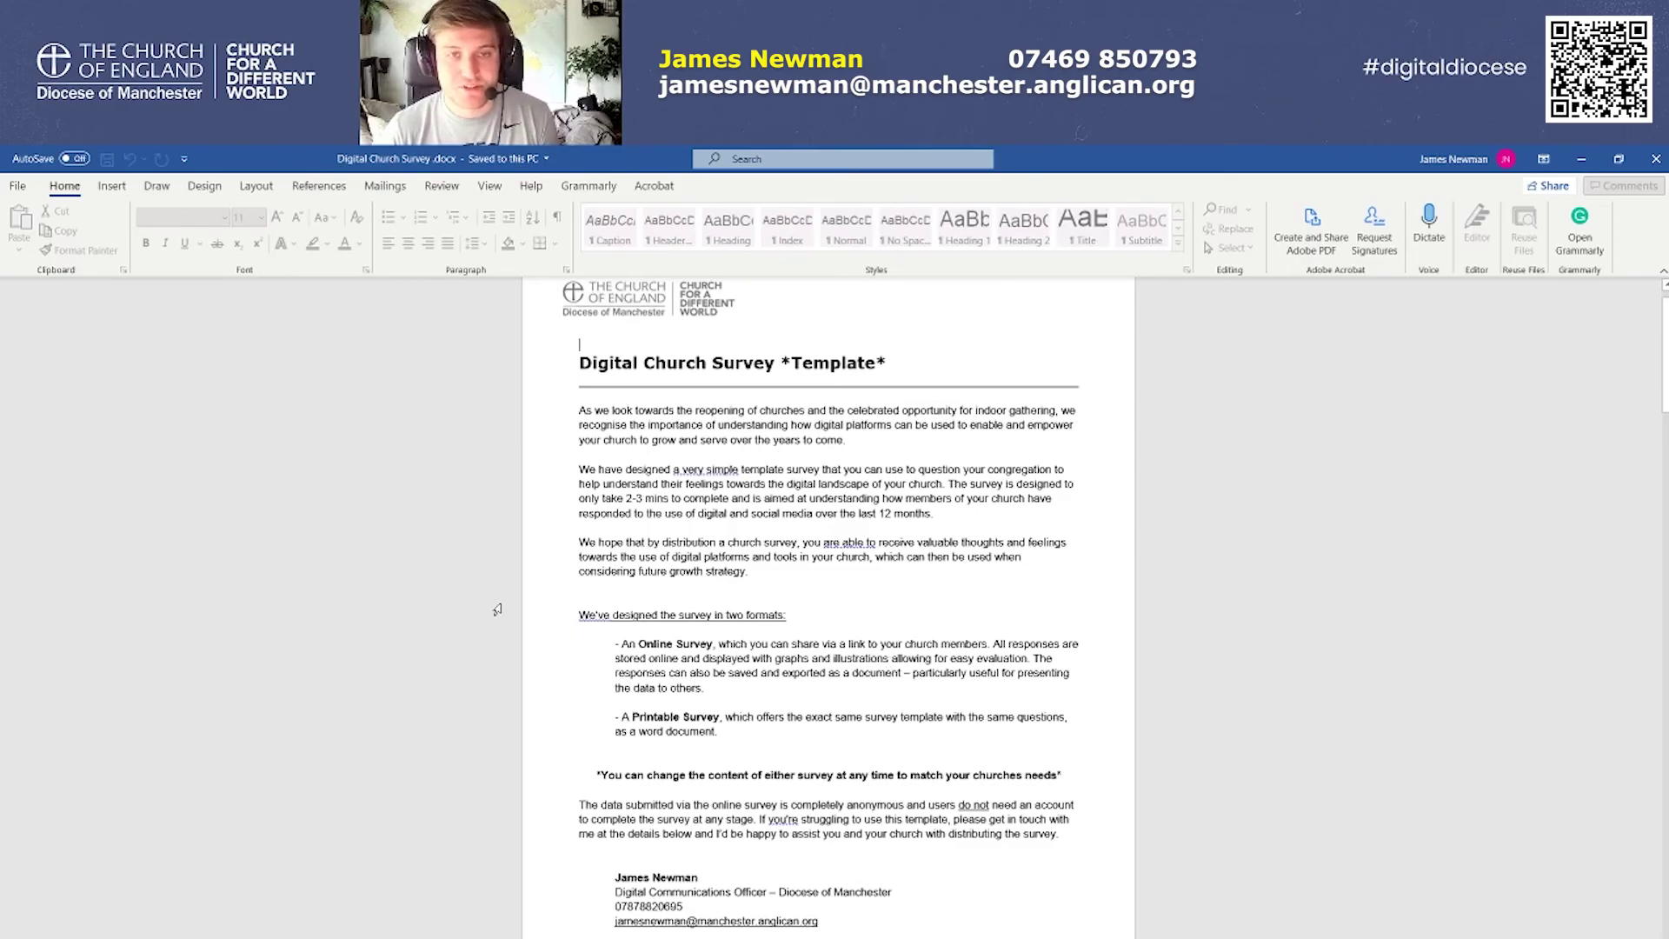
{"action": "scroll", "coordinate": [495, 609], "scroll_direction": "down", "scroll_amount": 6}
{"action": "scroll", "coordinate": [495, 606], "scroll_direction": "down", "scroll_amount": 2}
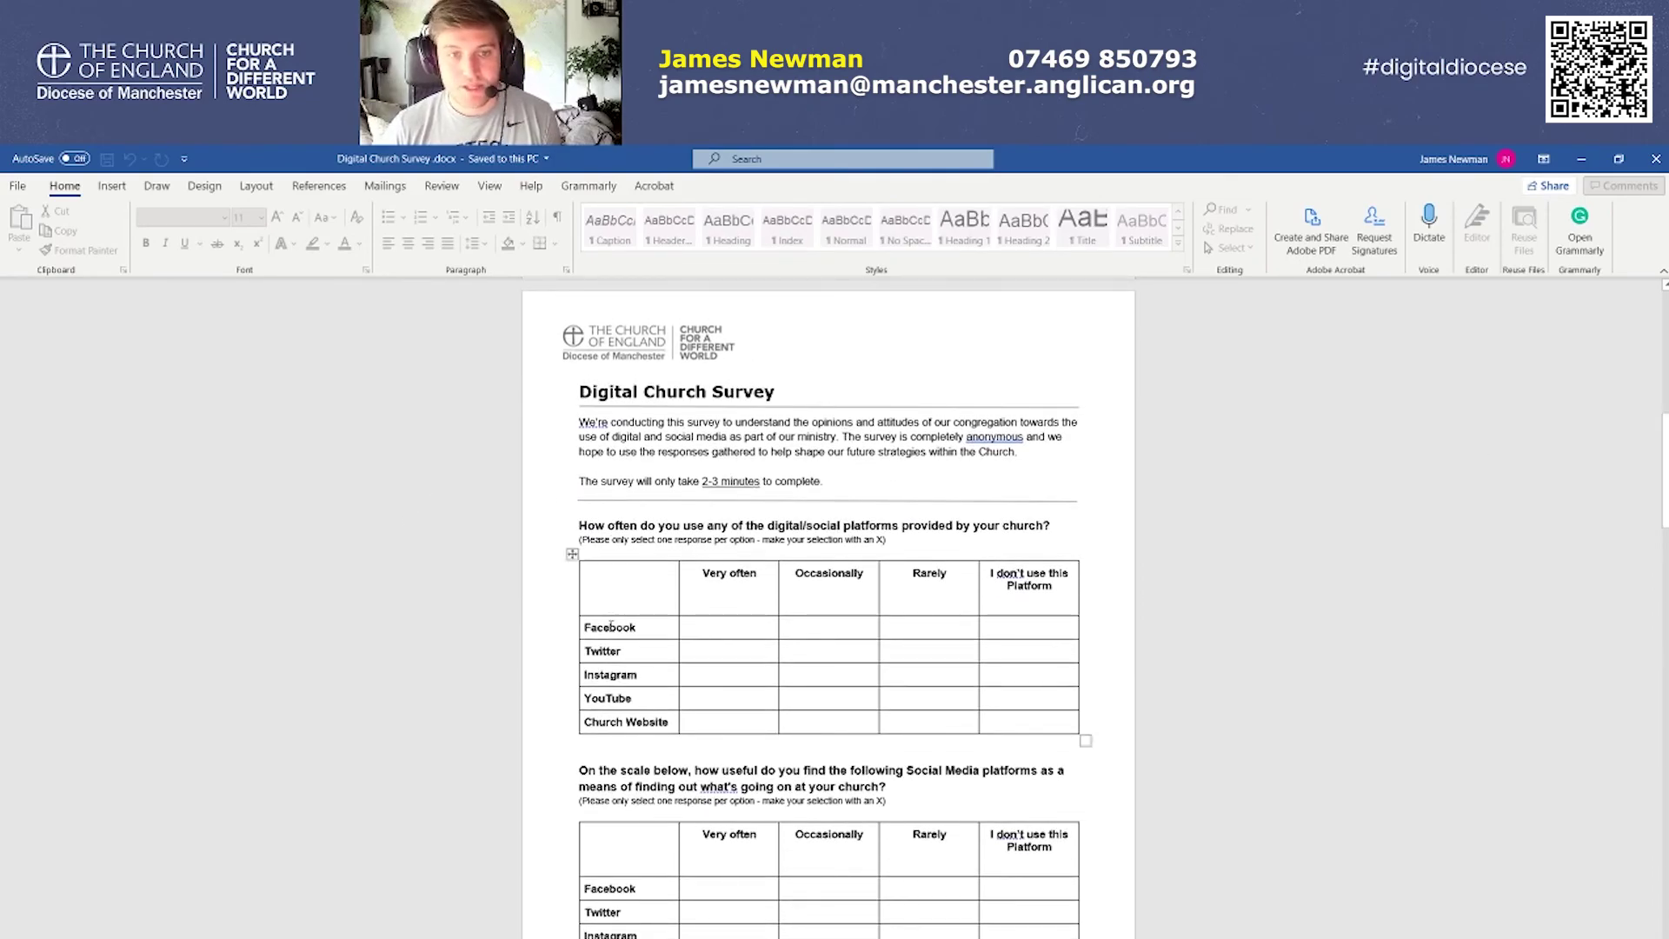
Highlight the Instagram label and the Facebook row in the platform-use table, and clear the selection
{"action": "left_click_drag", "start_coordinate": [632, 628], "coordinate": [584, 675]}
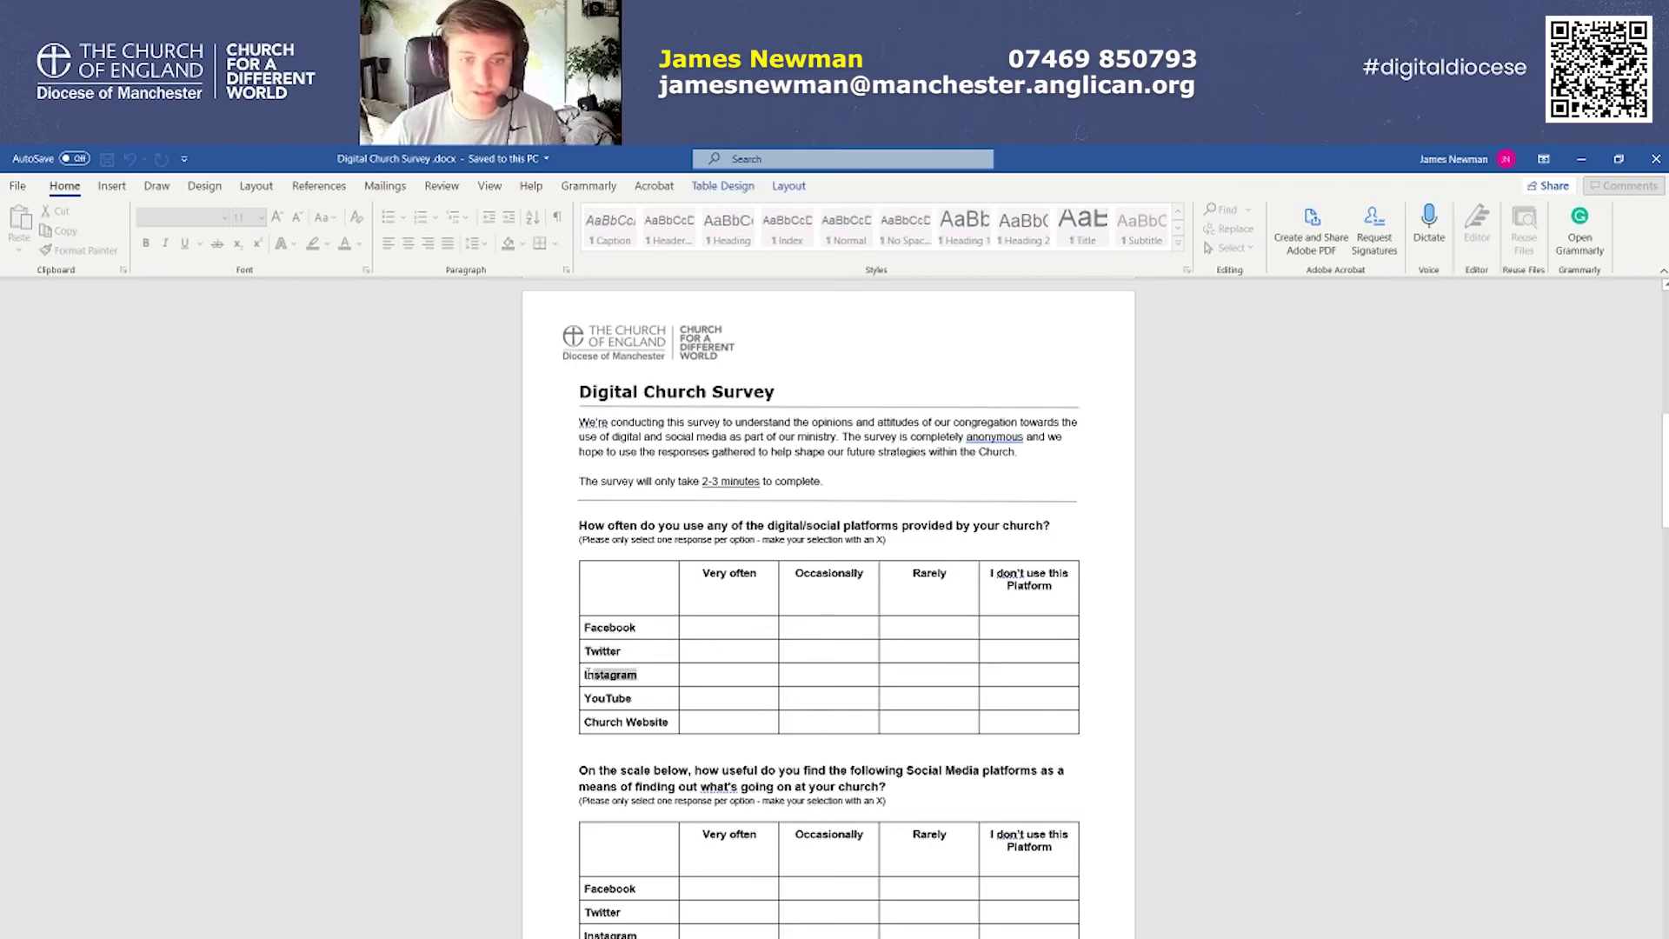
{"action": "left_click", "coordinate": [485, 675]}
{"action": "left_click", "coordinate": [381, 627]}
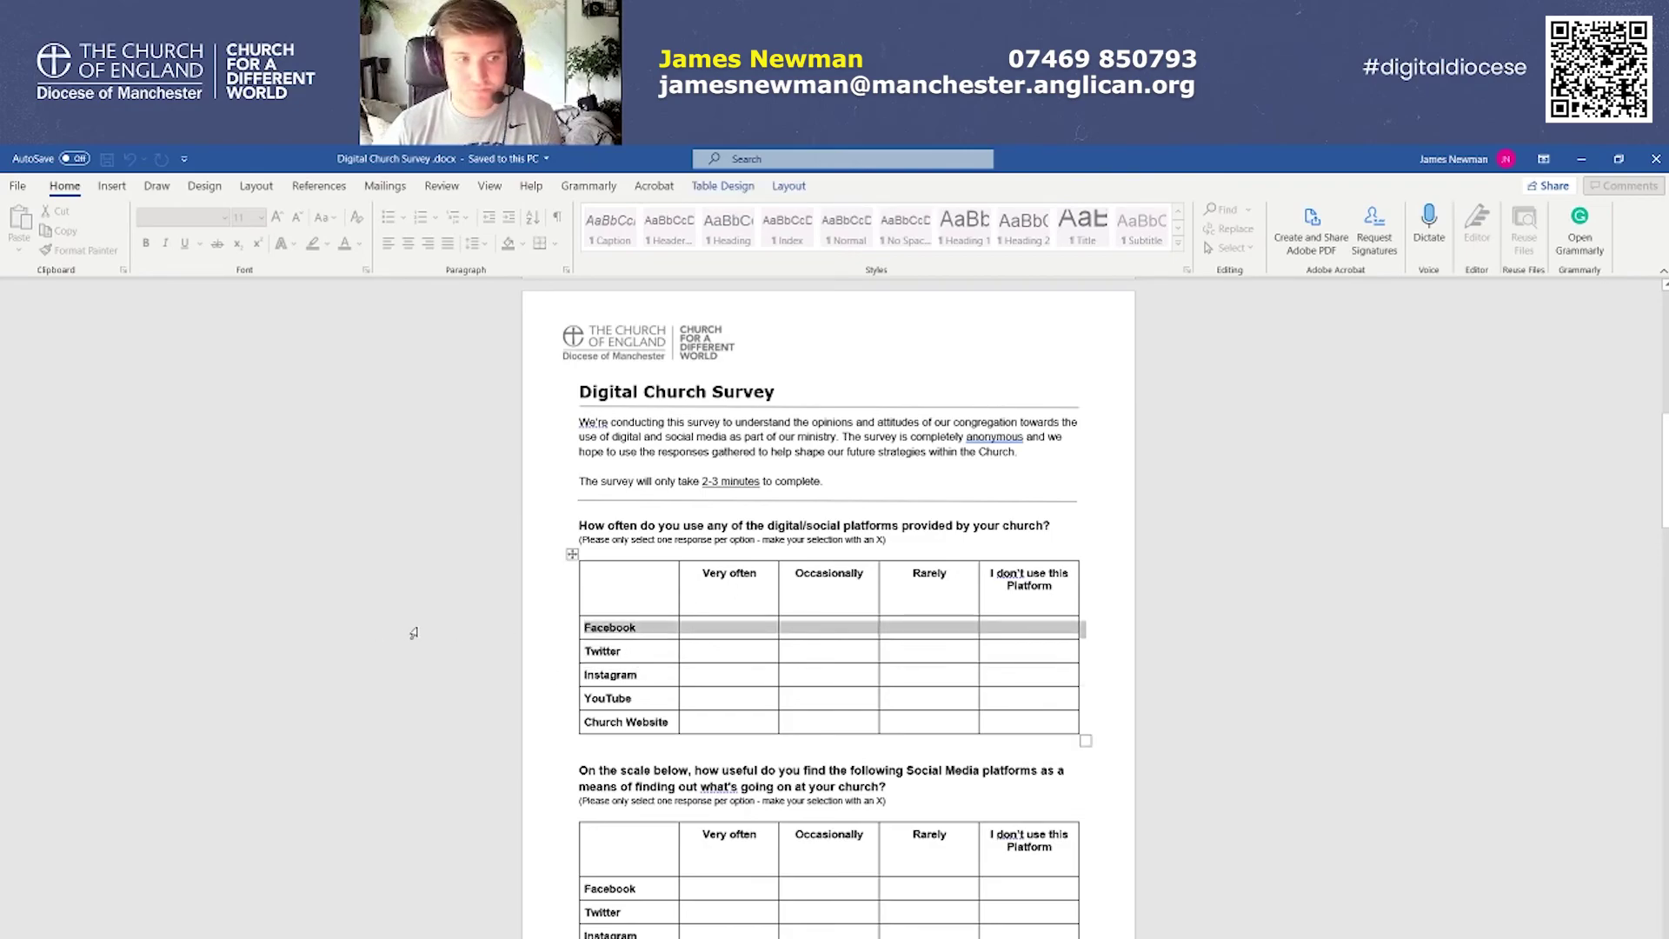
{"action": "left_click", "coordinate": [1151, 517]}
{"action": "scroll", "coordinate": [1043, 496], "scroll_direction": "down", "scroll_amount": 1}
{"action": "scroll", "coordinate": [929, 465], "scroll_direction": "up", "scroll_amount": 3}
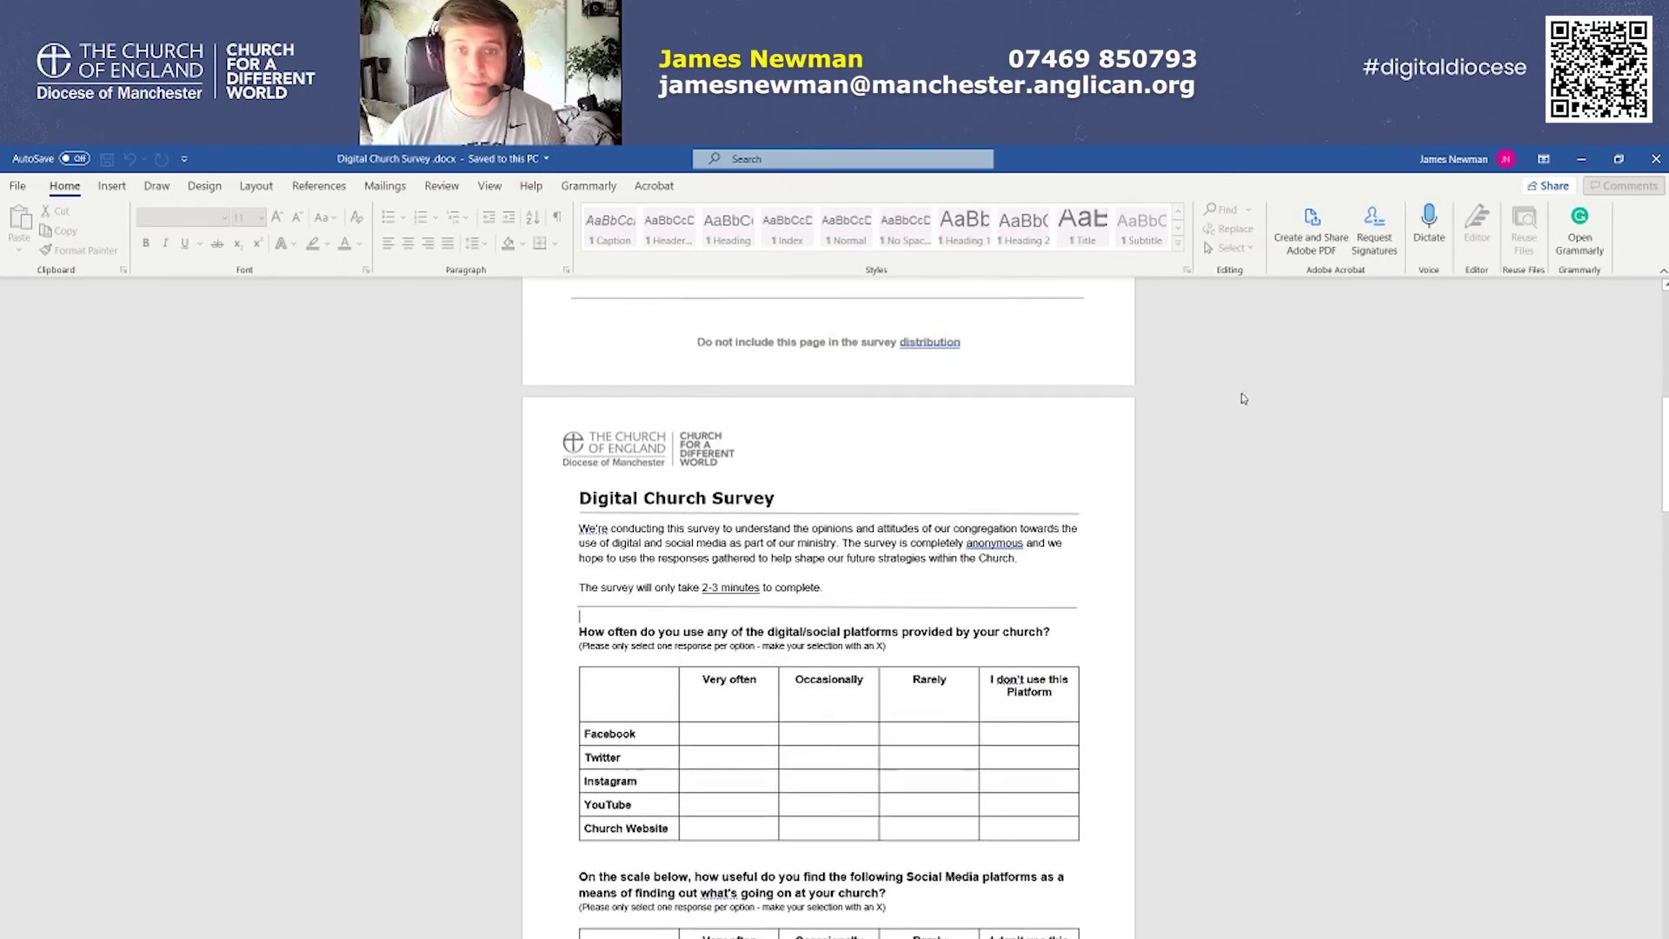
Return to the start of the printable survey, switch back to the walk-through PDF and review its sending instructions
{"action": "scroll", "coordinate": [930, 465], "scroll_direction": "up", "scroll_amount": 8}
{"action": "mouse_move", "coordinate": [1665, 374]}
{"action": "left_mouse_down"}
{"action": "mouse_move", "coordinate": [1666, 355]}
{"action": "mouse_move", "coordinate": [1664, 455]}
{"action": "mouse_move", "coordinate": [1666, 355]}
{"action": "left_mouse_up"}
{"action": "left_click", "coordinate": [1619, 159]}
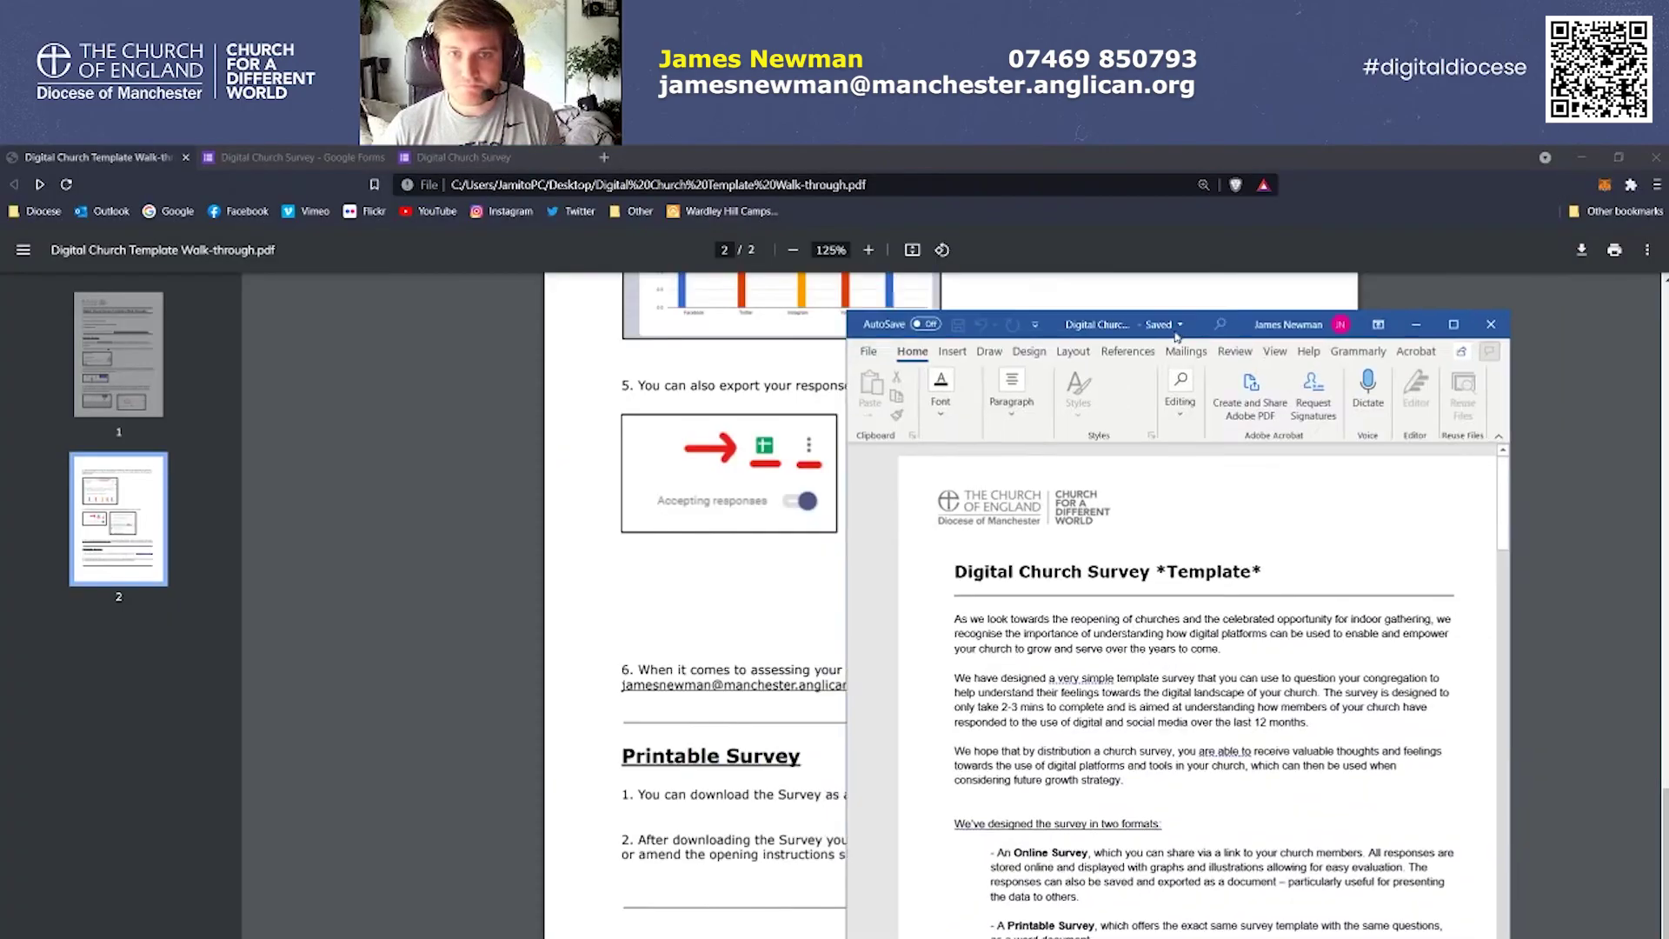
{"action": "left_click", "coordinate": [1386, 363]}
{"action": "scroll", "coordinate": [1190, 539], "scroll_direction": "up", "scroll_amount": 15}
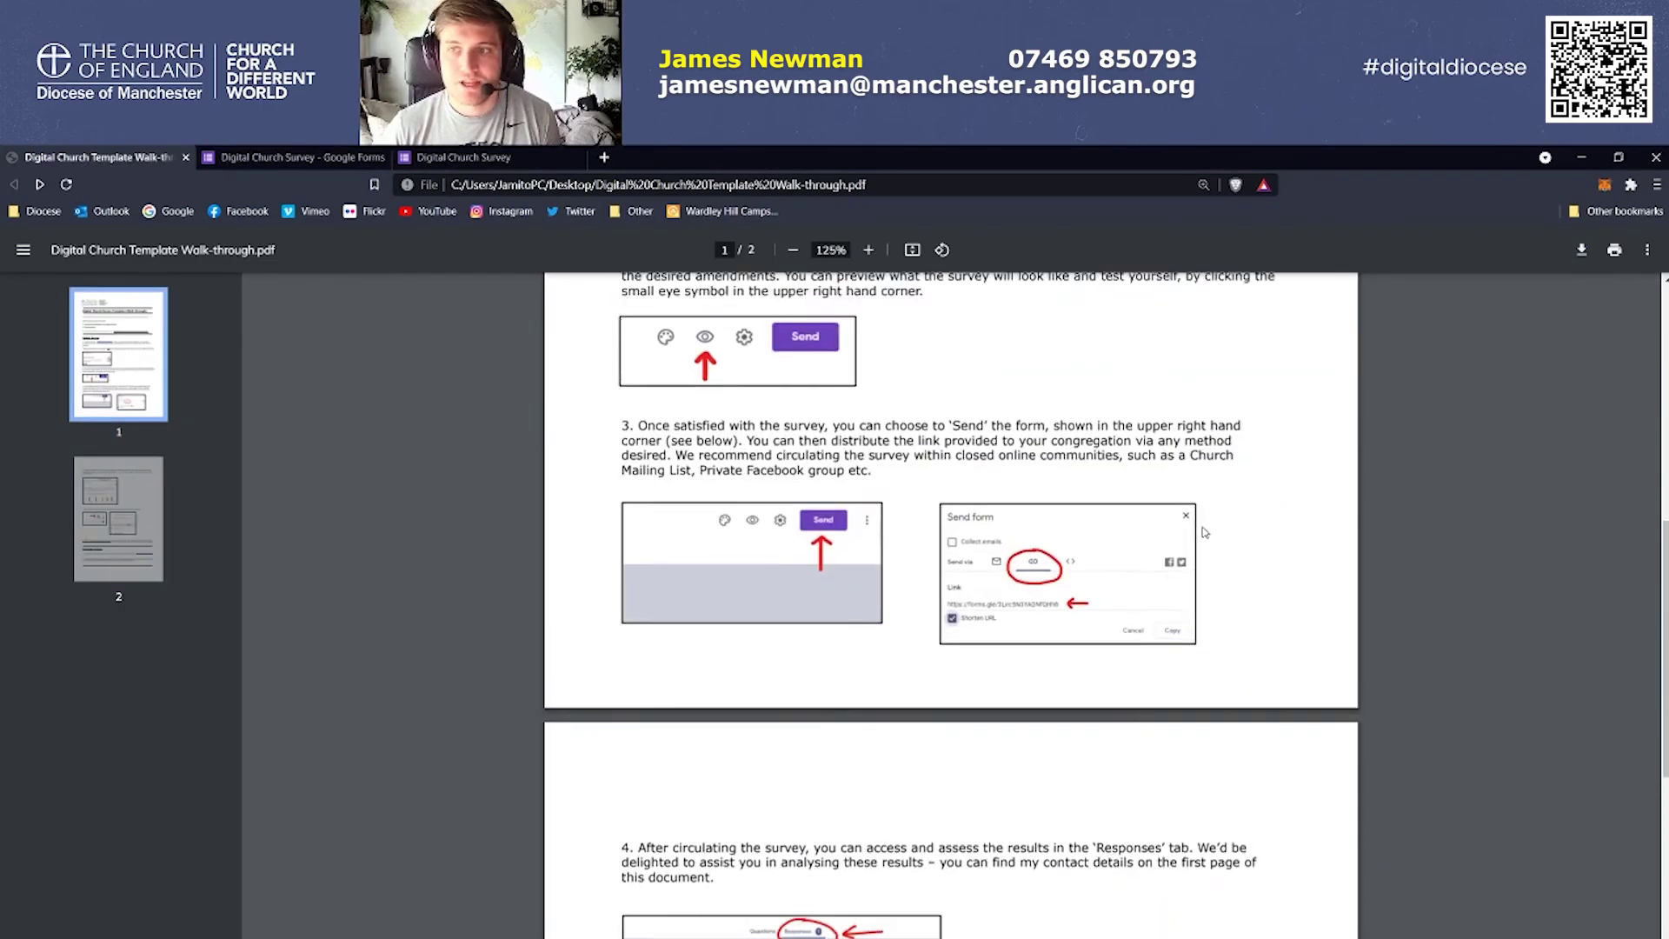